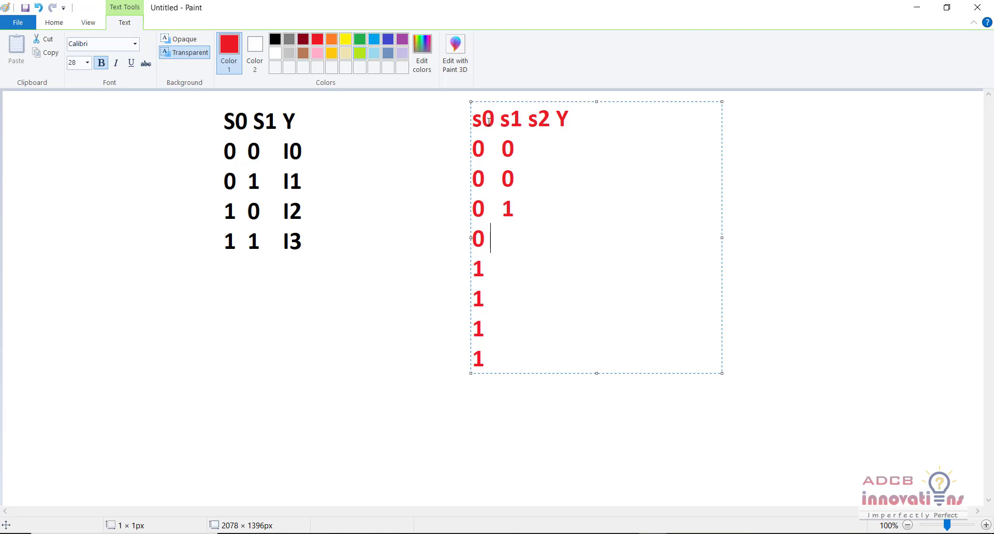
# Complete the s1 column of the red eight-row truth table with 1, 0, 0, 1, 1 in rows four to eight.
pyautogui.write('1 s2 Y 0')
pyautogui.press('Down')
pyautogui.write('0')
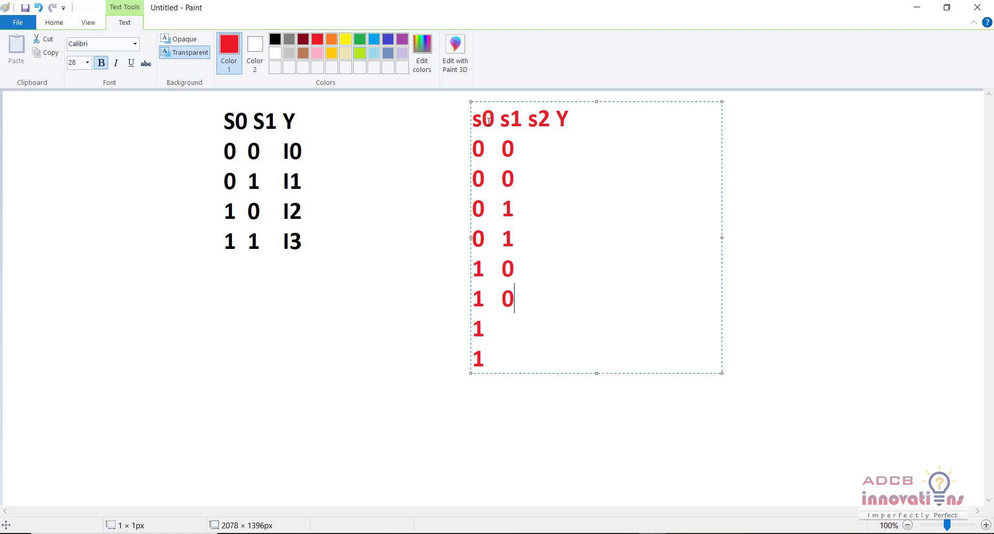
pyautogui.write('1')
pyautogui.write('1')
# Fill the s2 column of the red truth table with alternating 0 and 1 for all eight rows.
pyautogui.write('  0')
pyautogui.press('Down')
pyautogui.write('1')
pyautogui.press('Down')
pyautogui.write('0')
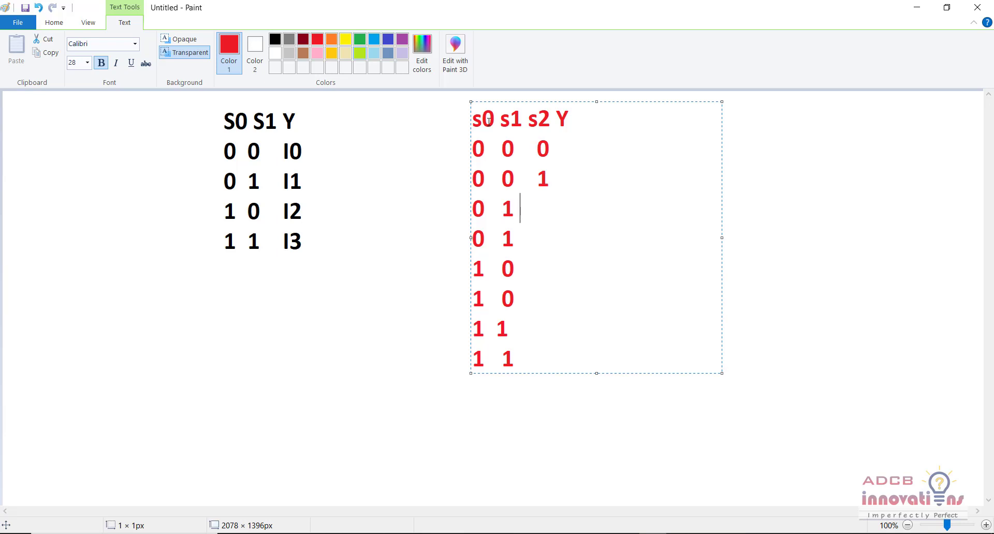
pyautogui.press('Down')
pyautogui.write('1  0')
pyautogui.press('Down')
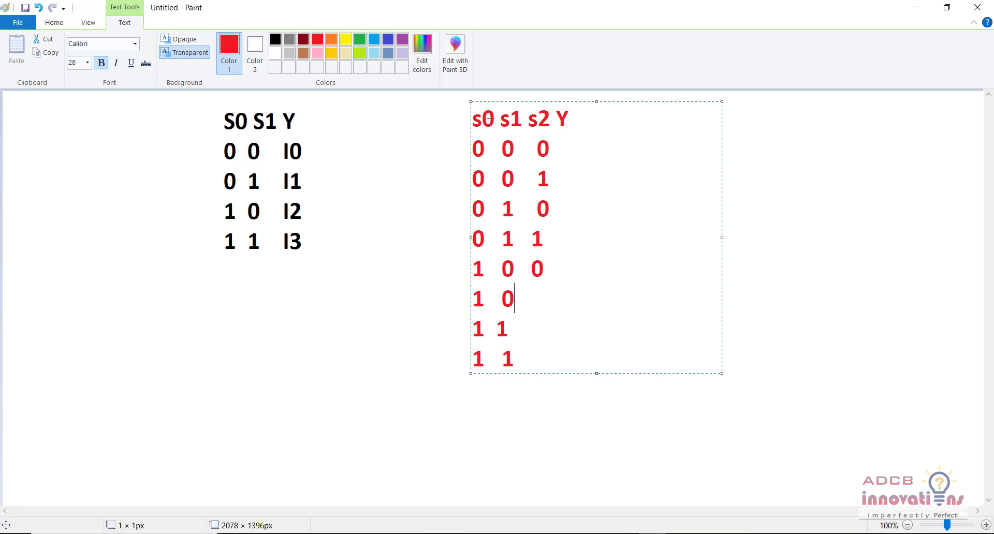
pyautogui.write('1')
pyautogui.press('Down')
pyautogui.write('0 1')
# Fill the red table's Y column with a black I0, i1 and i2 in rows one to three, a dash in row four and i7 last.
pyautogui.press('Up')
pyautogui.press('Up')
pyautogui.press('Up')
pyautogui.press('Up')
pyautogui.press('Up')
pyautogui.press('Up')
pyautogui.press('Up')
pyautogui.press('Down')
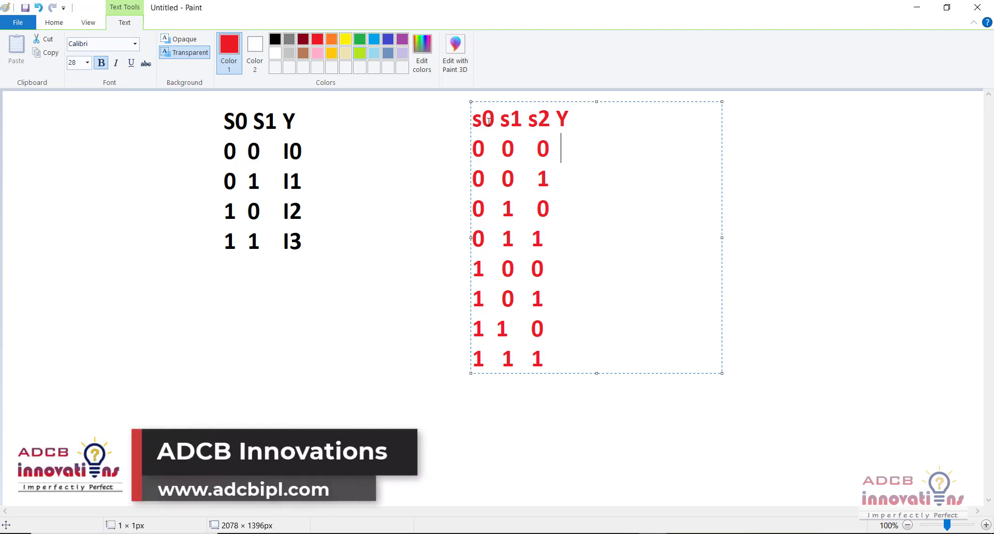
pyautogui.click(275, 39)
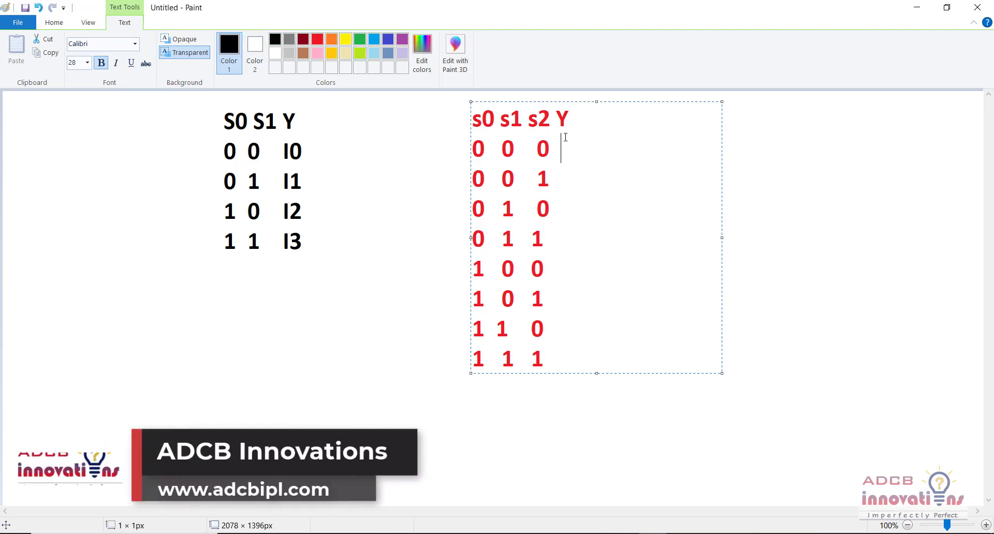
pyautogui.write('I0')
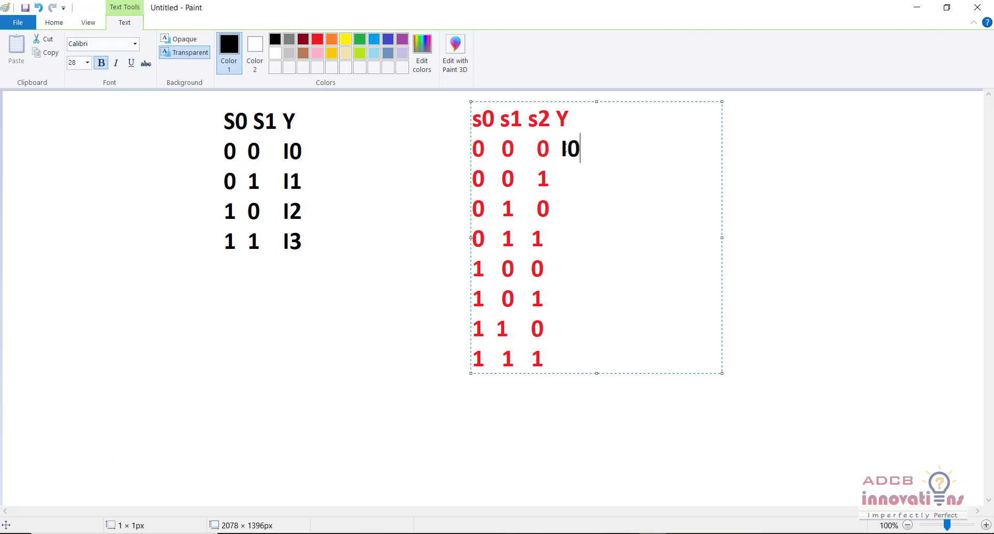
pyautogui.write('  i1')
pyautogui.write('i2')
pyautogui.write('i7')
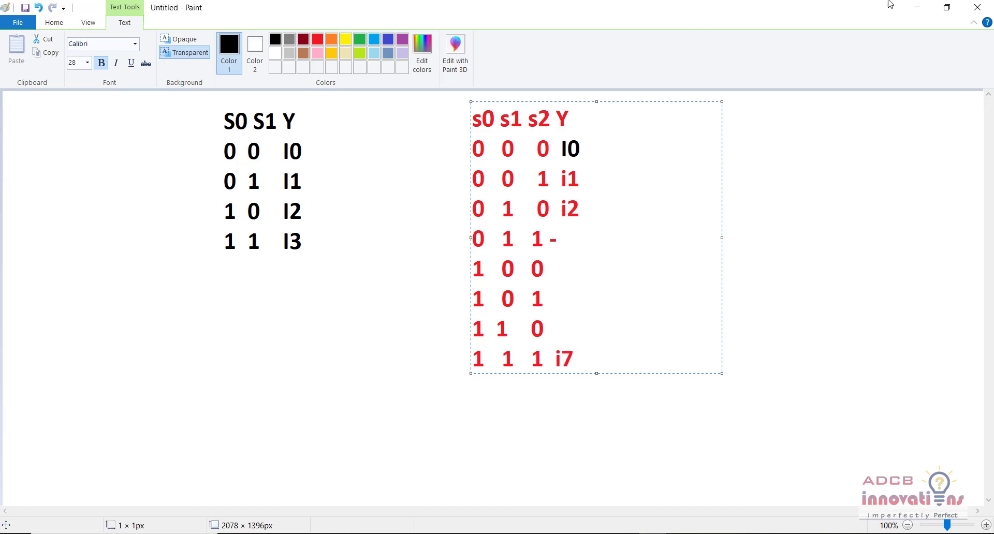
# Switch to S-Edit, delete the entire contents of the mux_81 schematic and save the cell.
pyautogui.click(917, 7)
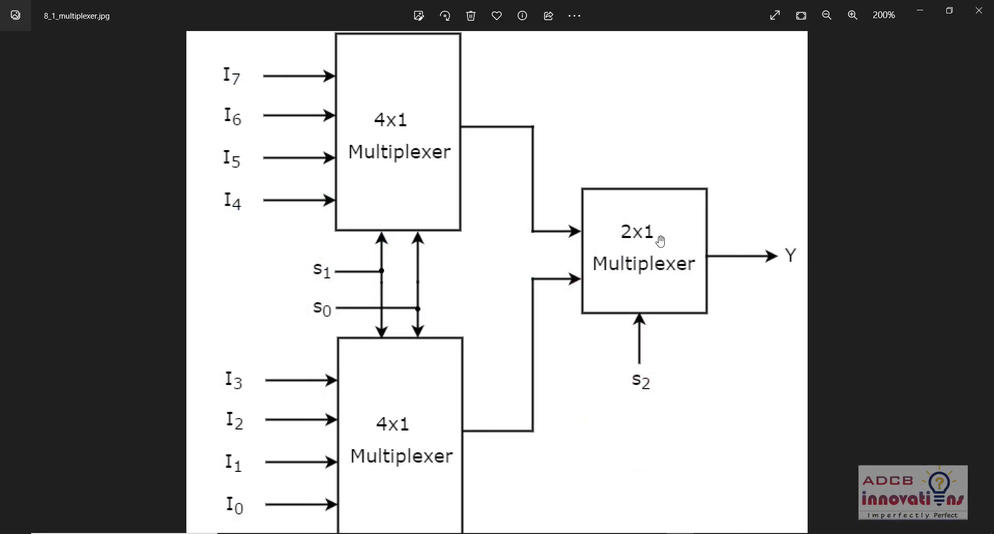
pyautogui.click(912, 11)
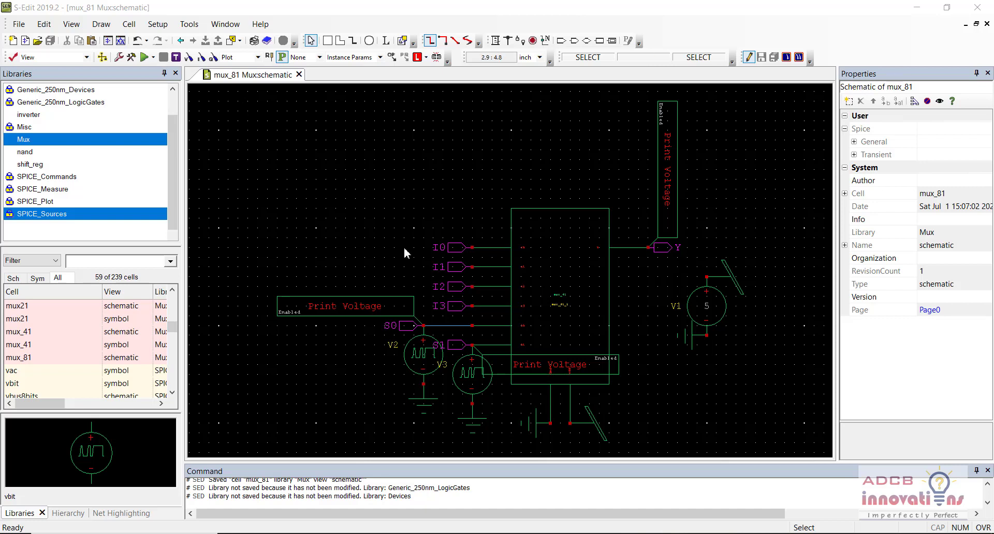
pyautogui.click(326, 180)
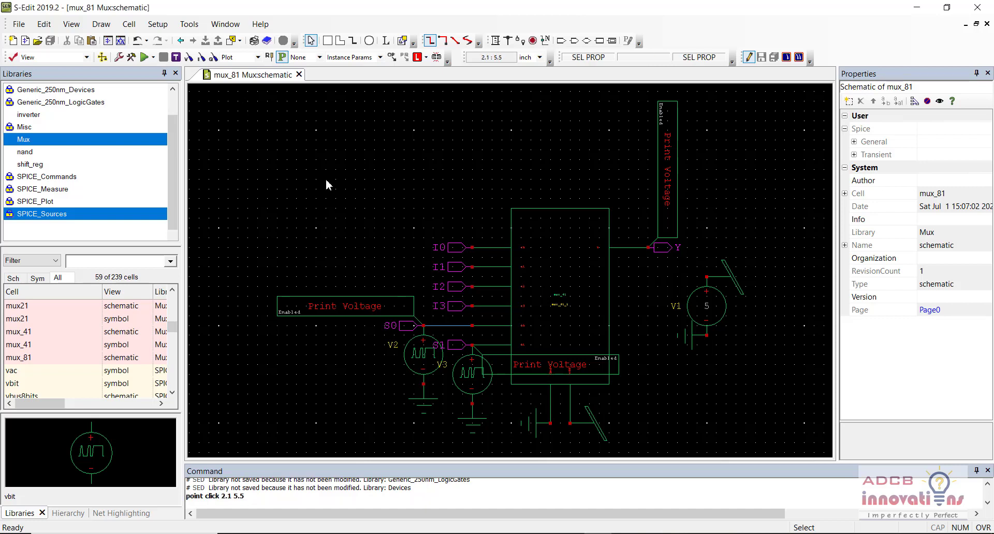
pyautogui.hotkey('ctrl', 'a')
pyautogui.press('Delete')
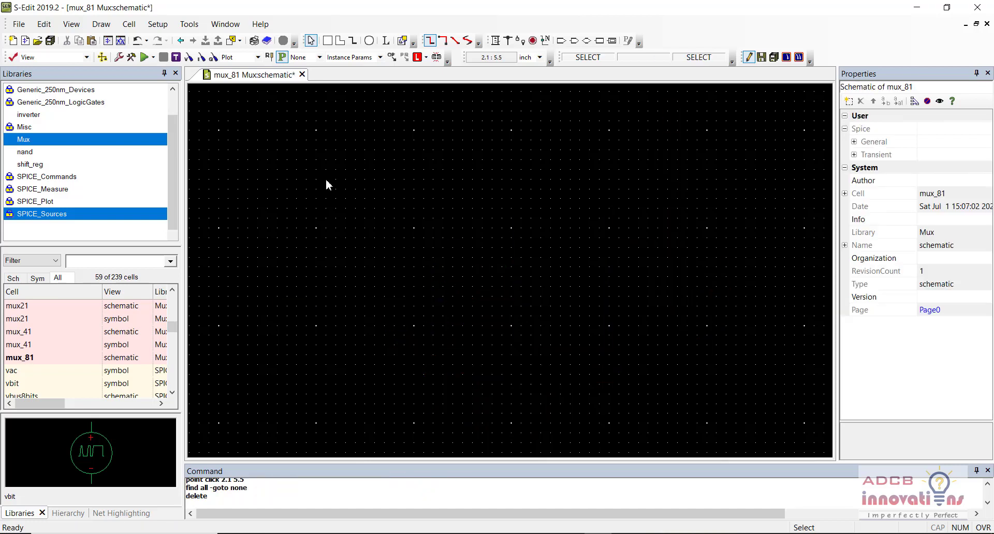
pyautogui.click(316, 220)
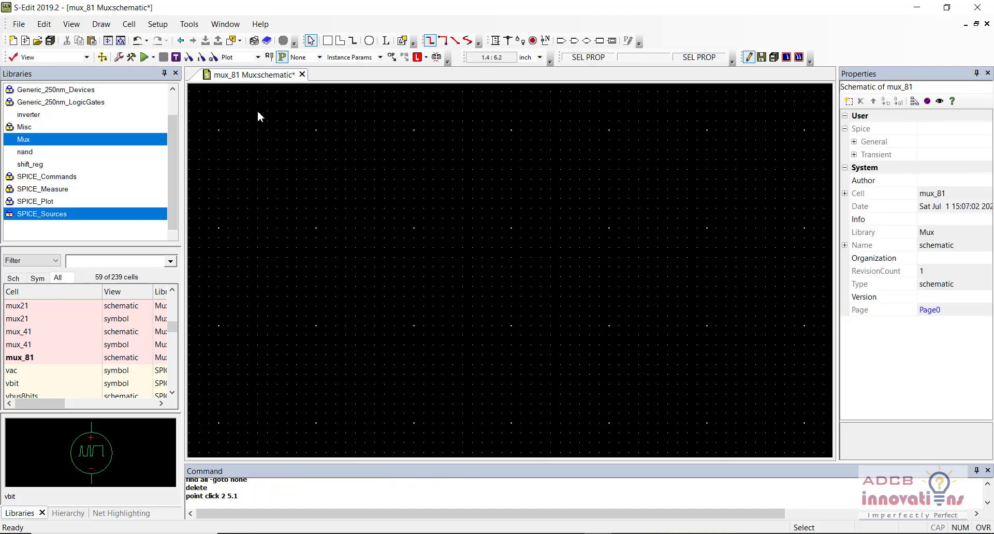
pyautogui.hotkey('ctrl', 's')
# Place two instances of the mux_41 symbol in the mux_81 schematic, the second directly below the first.
pyautogui.click(57, 350)
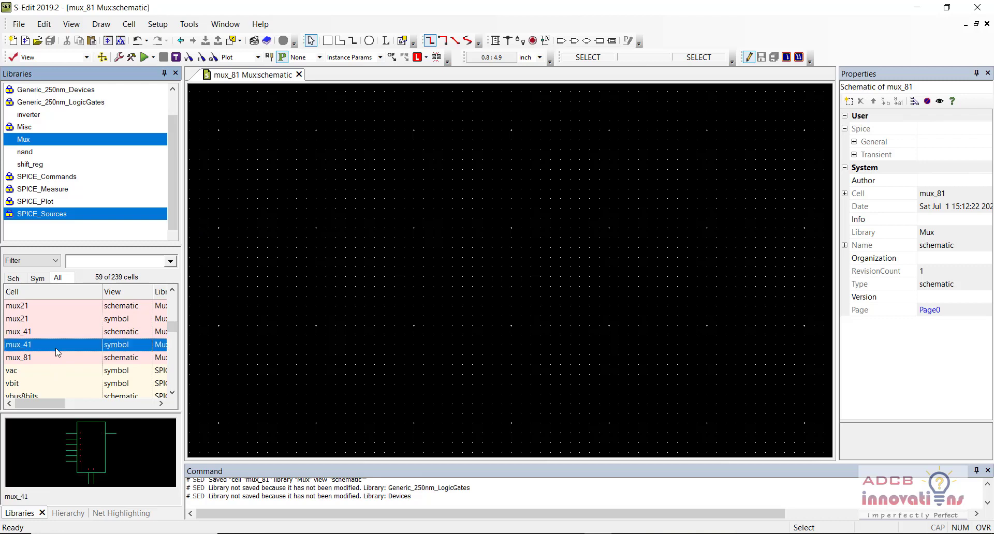
pyautogui.rightClick(57, 352)
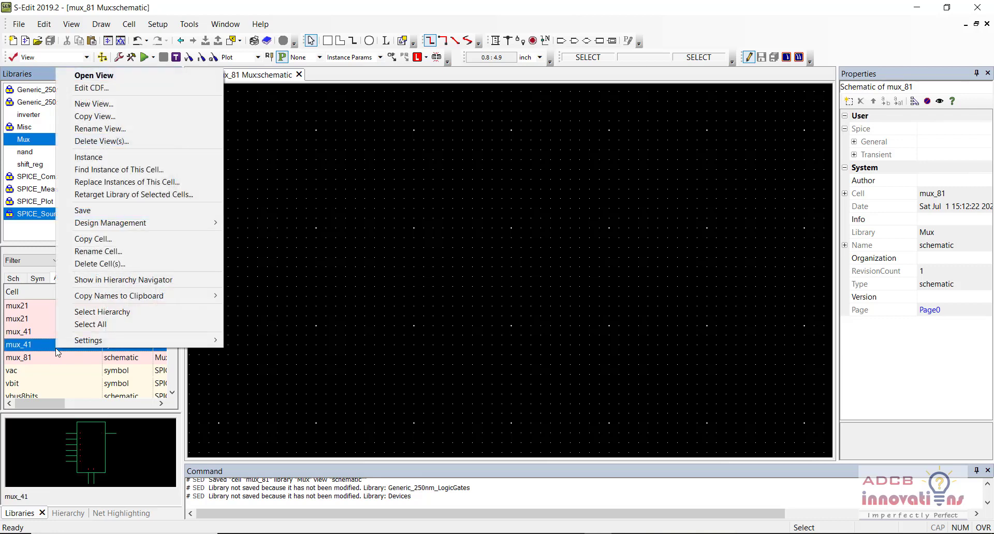
pyautogui.click(129, 154)
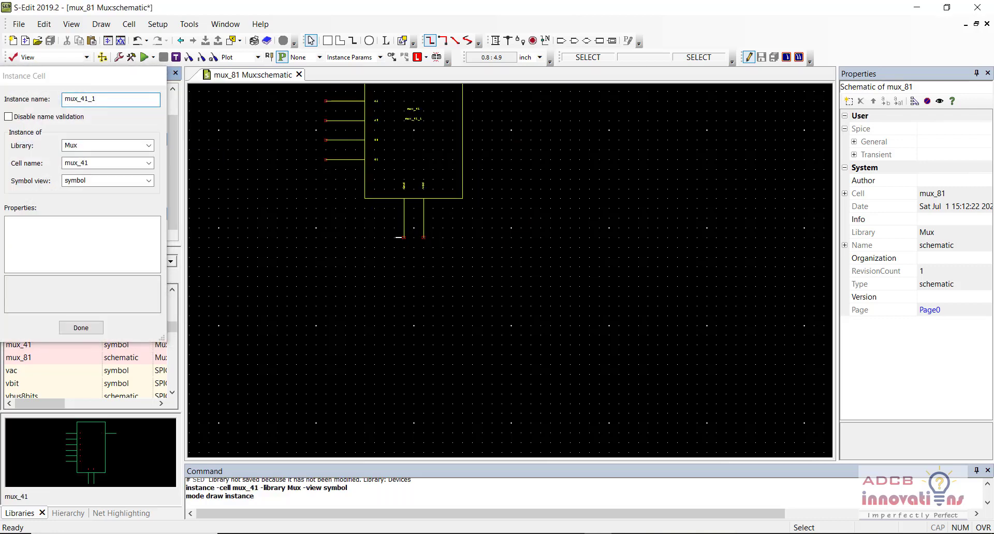
pyautogui.click(404, 326)
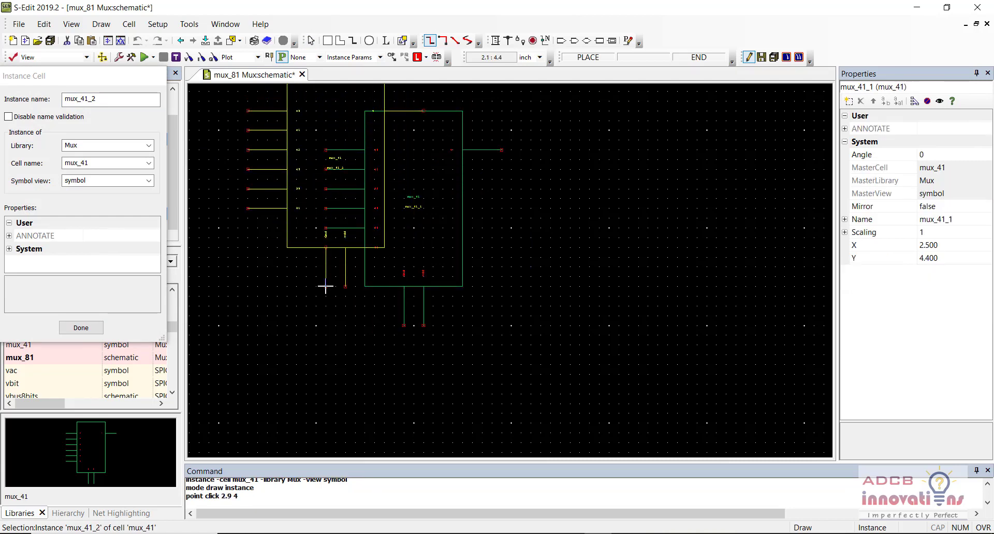
pyautogui.scroll(-2, 325, 287)
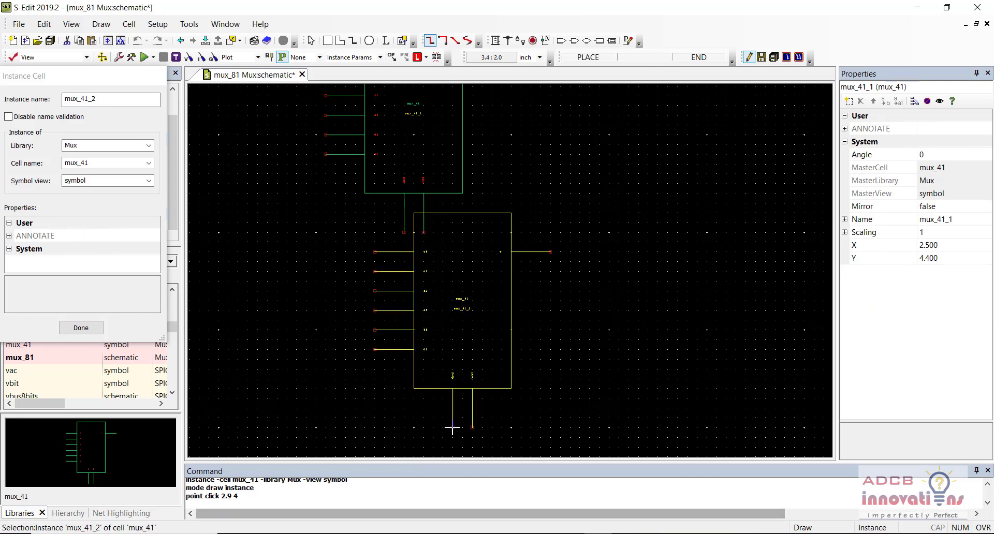
pyautogui.scroll(-2, 452, 428)
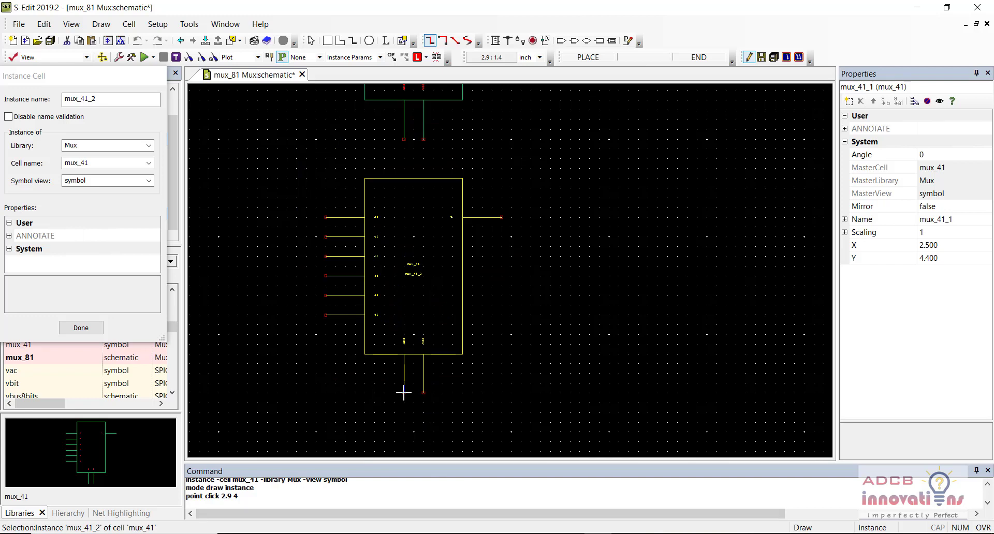
pyautogui.click(403, 394)
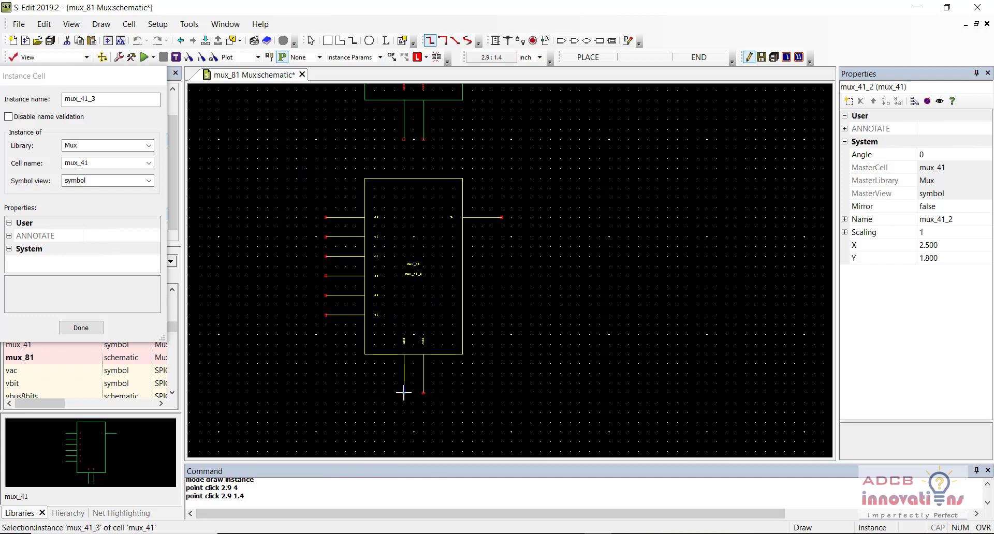
pyautogui.press('Escape')
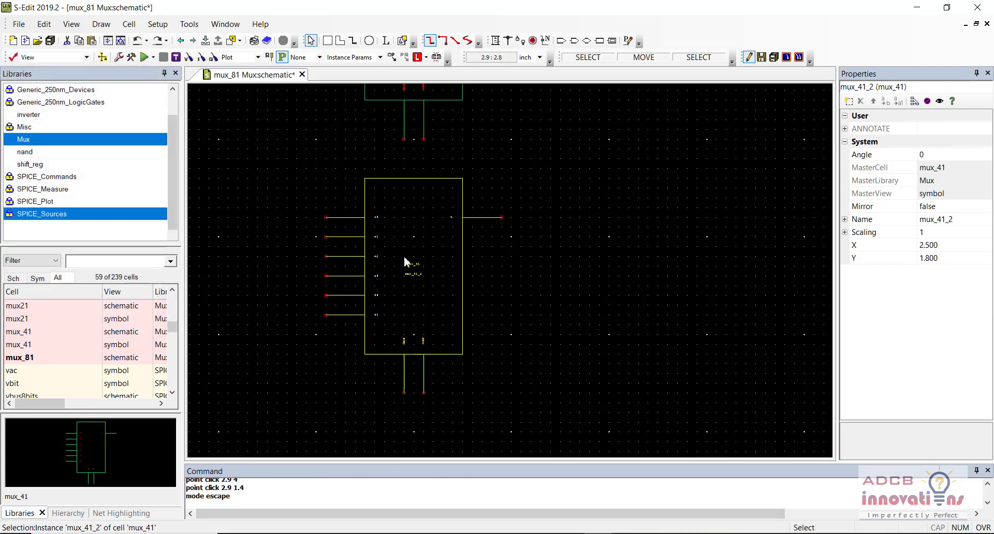
# Examine the internal schematic of the lower mux_41 instance and return to the mux_81 schematic.
pyautogui.press('i')
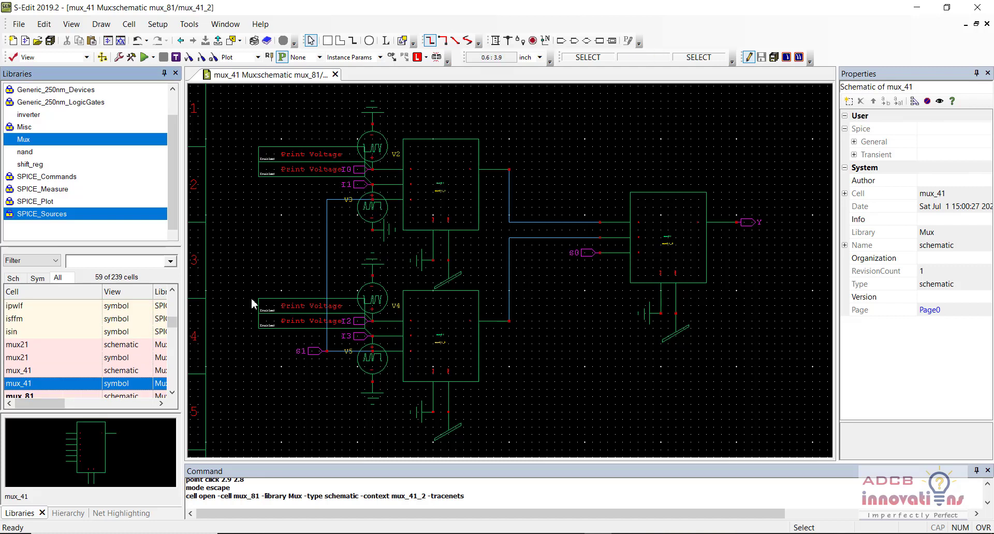
pyautogui.click(63, 397)
pyautogui.click(64, 398)
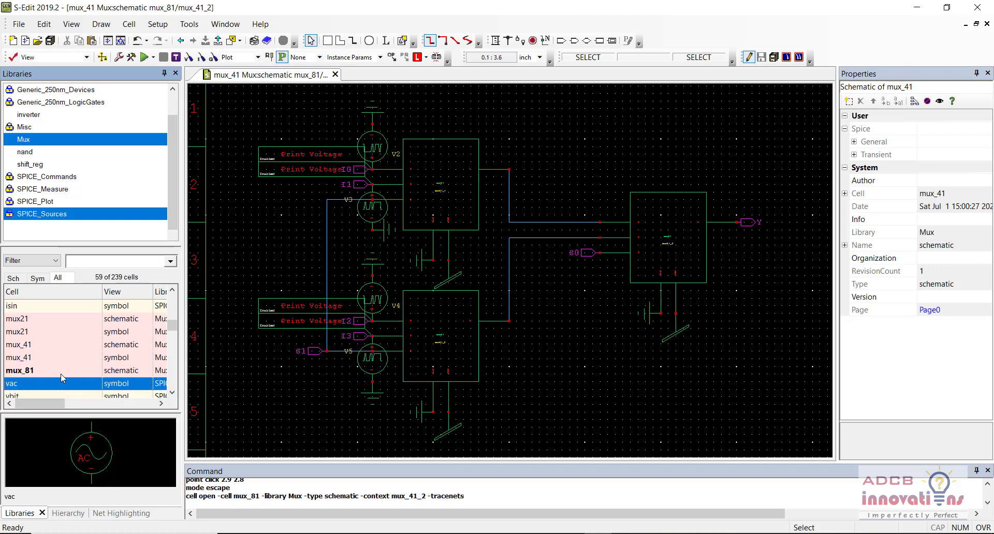
pyautogui.doubleClick(61, 372)
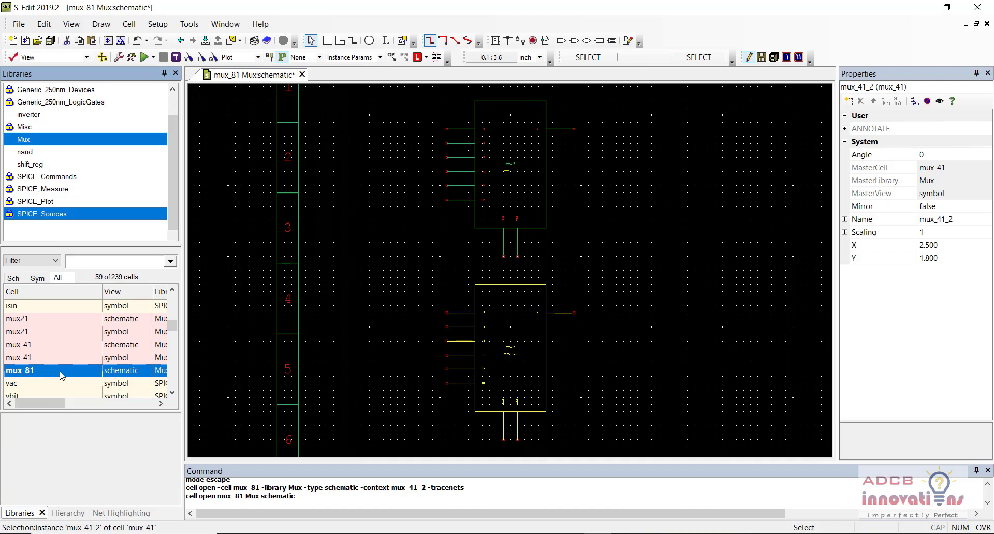
# List only the Mux library's cells and place one mux21 symbol instance beside the outputs of the two mux_41 blocks.
pyautogui.click(68, 138)
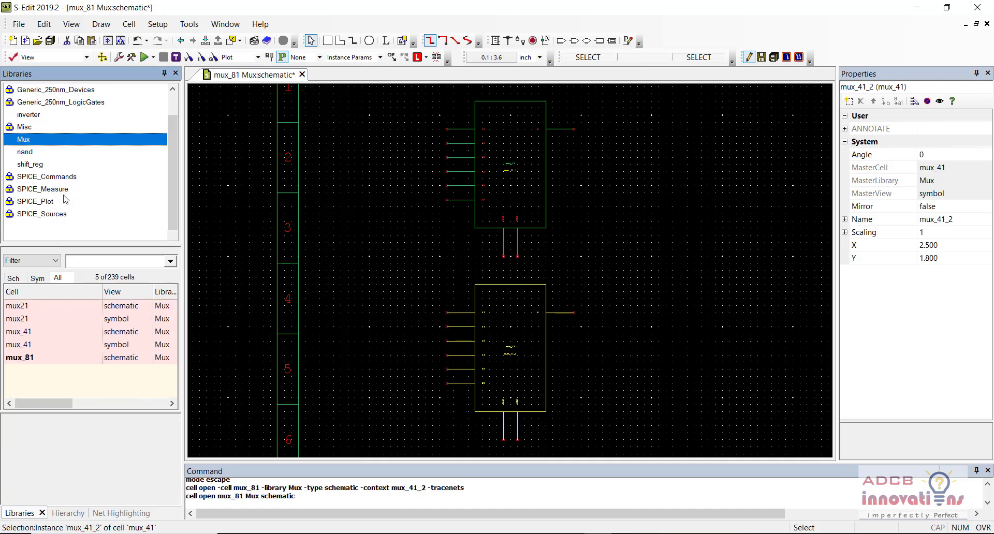
pyautogui.click(49, 363)
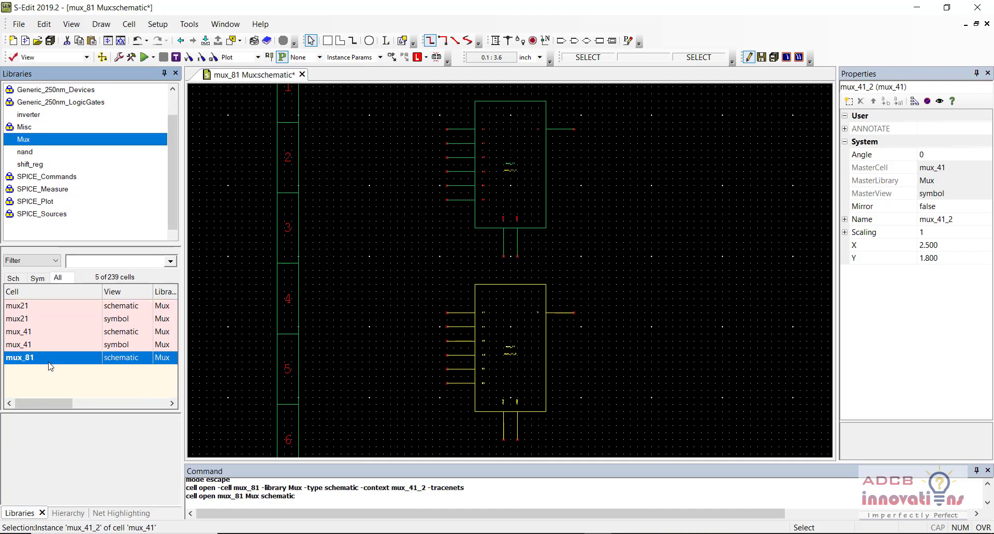
pyautogui.click(49, 320)
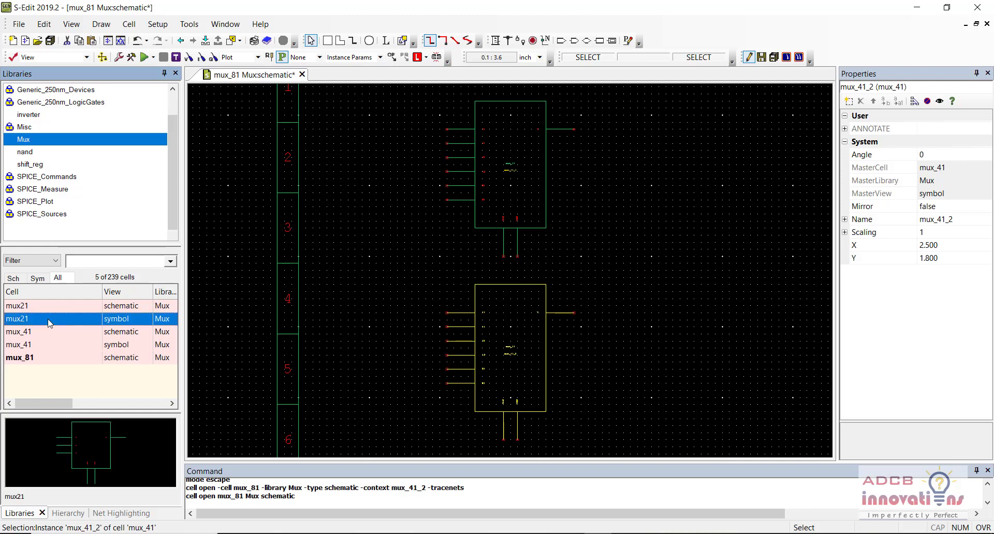
pyautogui.rightClick(49, 321)
pyautogui.click(98, 128)
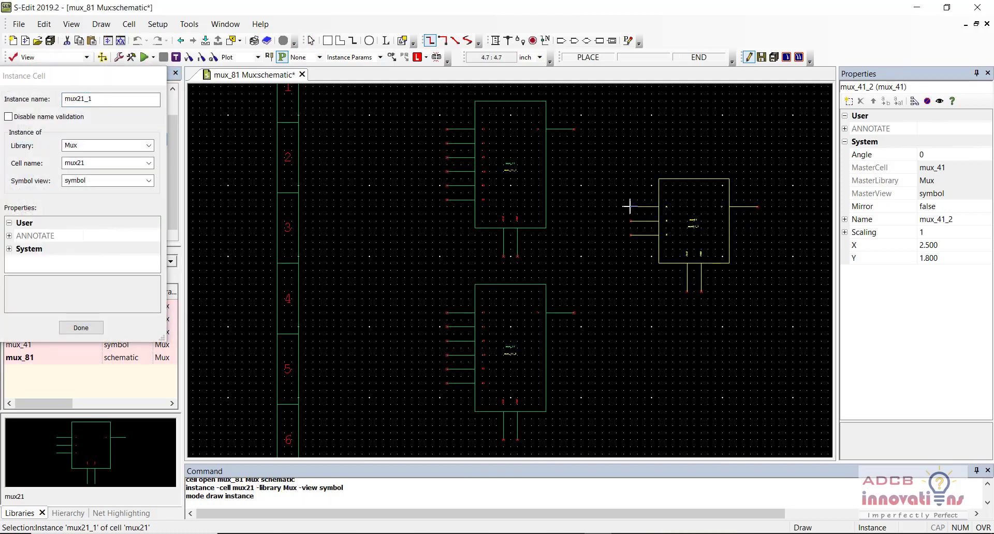
pyautogui.click(623, 206)
pyautogui.press('Escape')
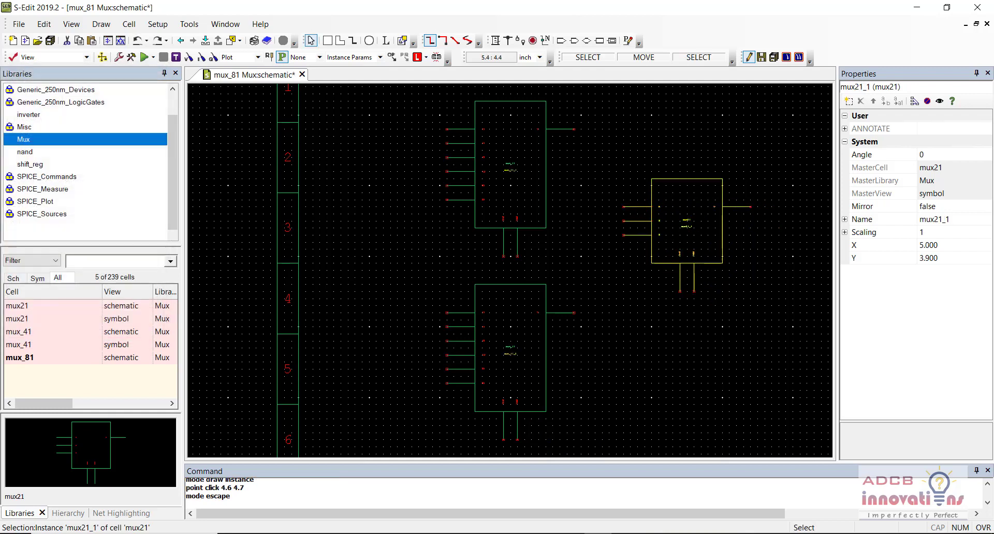
# Inspect the internal schematic of the mux21 instance, then return to the mux_81 schematic and save it.
pyautogui.doubleClick(673, 220)
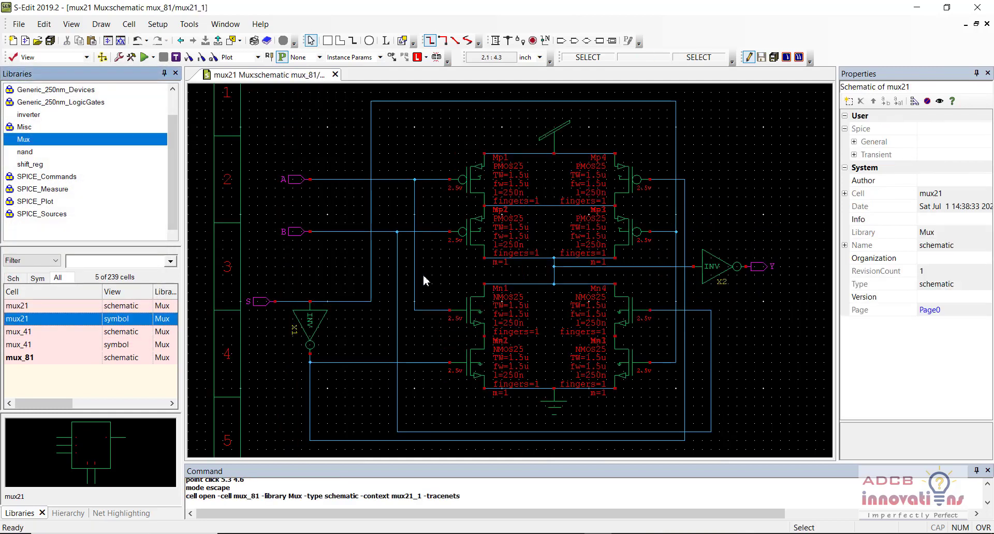
pyautogui.click(142, 358)
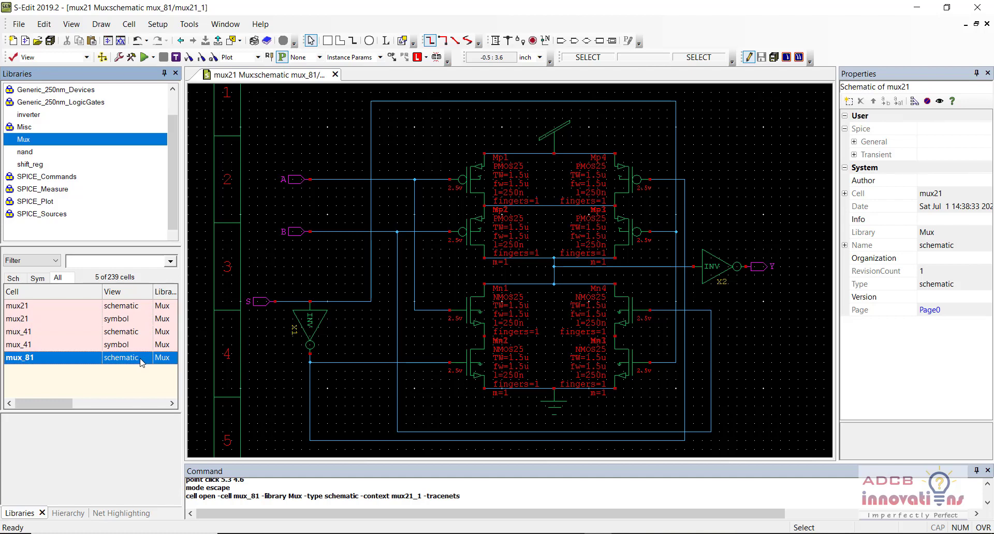
pyautogui.doubleClick(140, 358)
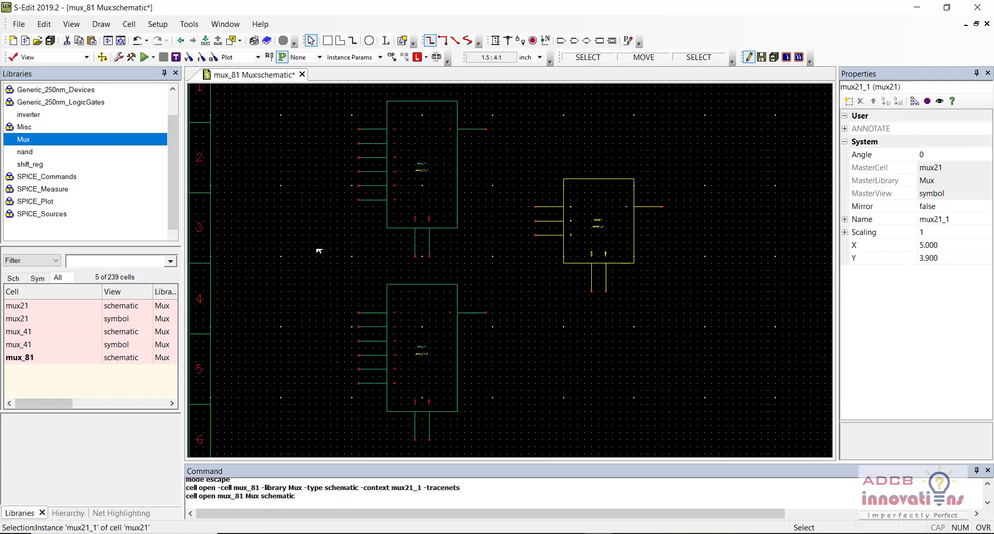
pyautogui.click(296, 124)
pyautogui.hotkey('ctrl', 's')
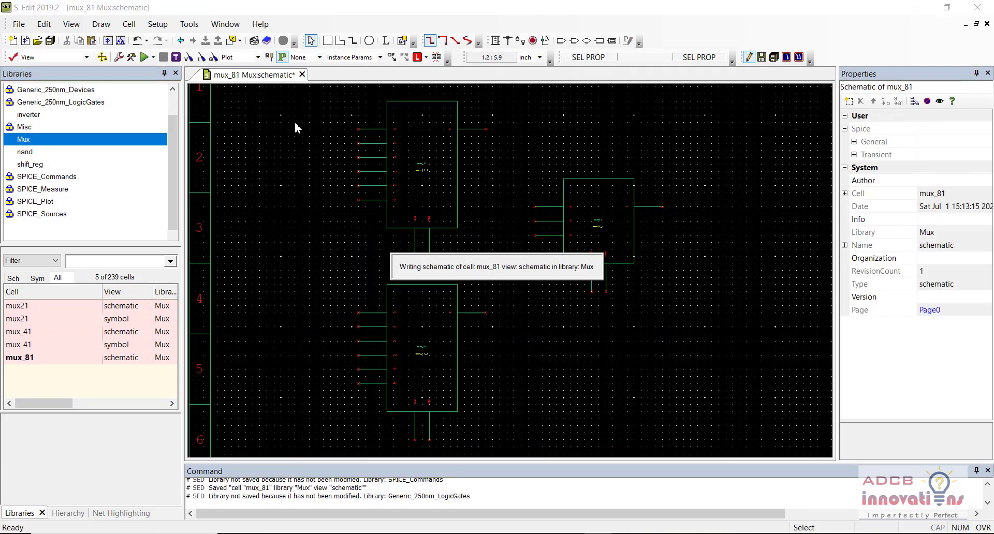
# Place an input port named I0 on the first data pin of the upper mux_41 block.
pyautogui.scroll(2, 382, 122)
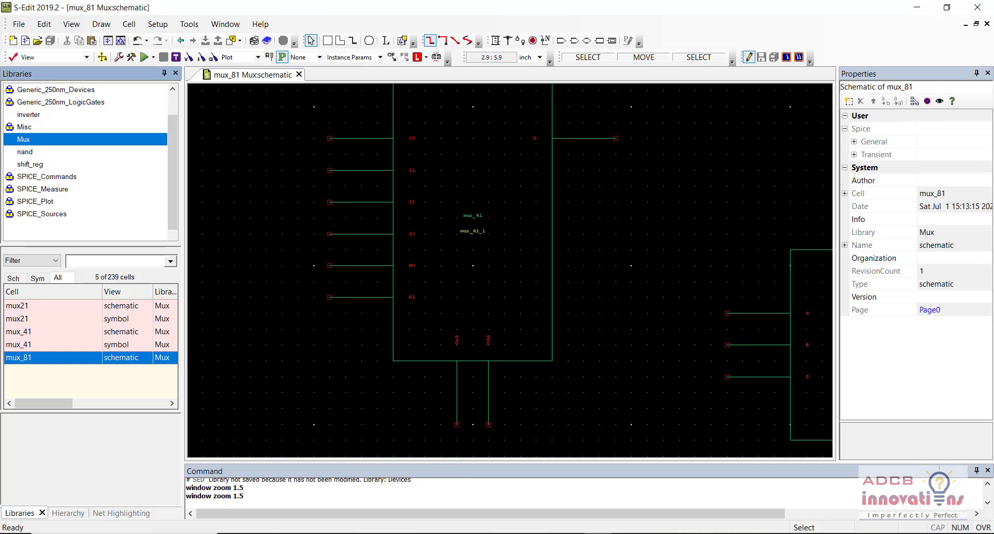
pyautogui.press('Left')
pyautogui.press('Up')
pyautogui.press('Up')
pyautogui.press('Down')
pyautogui.press('Down')
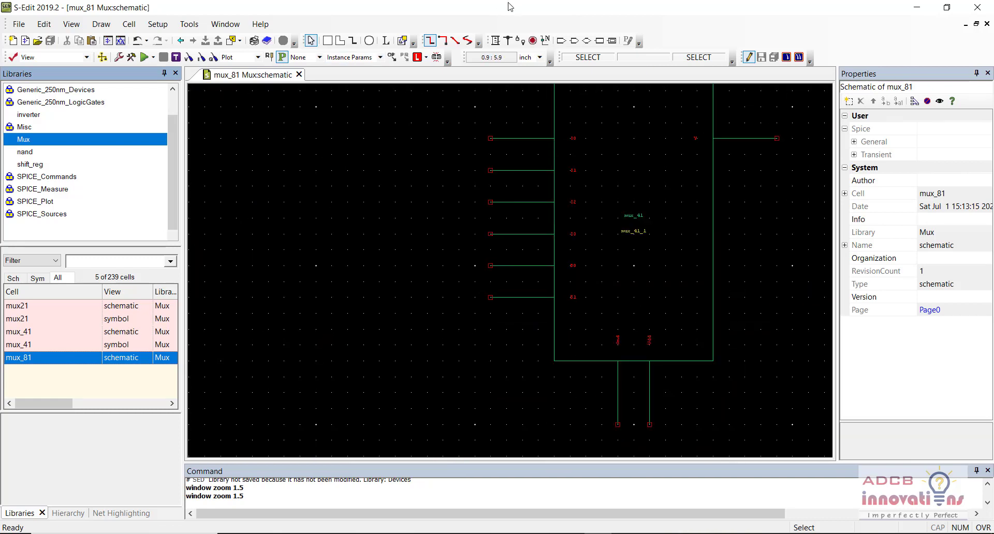
pyautogui.click(561, 40)
pyautogui.click(490, 138)
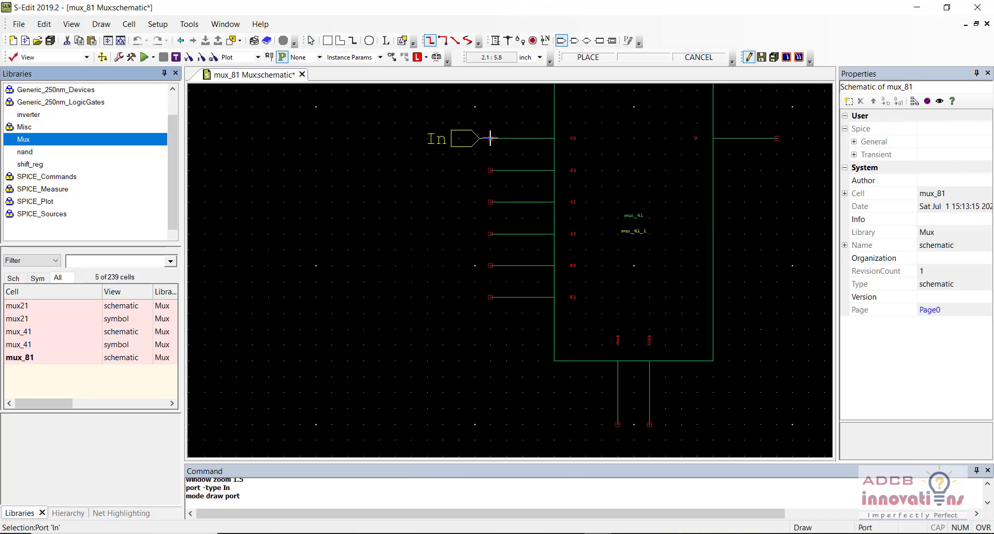
pyautogui.click(490, 138)
pyautogui.write('I')
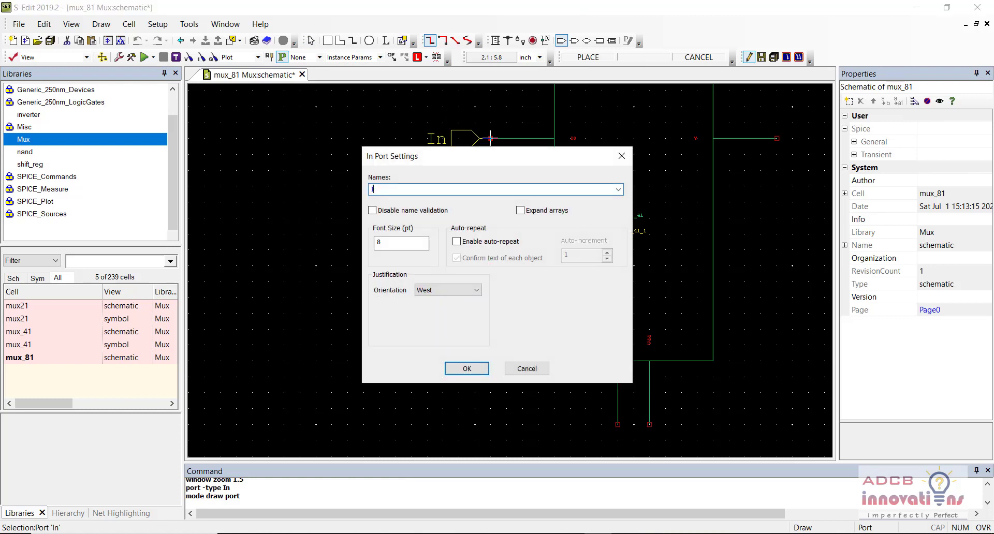
pyautogui.write('0')
pyautogui.press('Return')
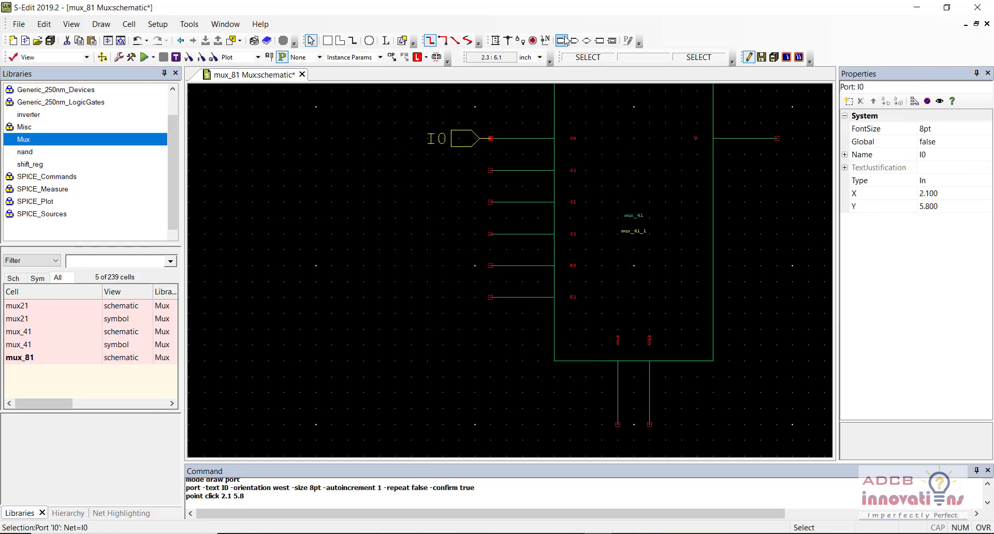
# Add input ports I1 and I2 on the second and third data pins of the upper mux_41 block.
pyautogui.click(562, 40)
pyautogui.click(561, 40)
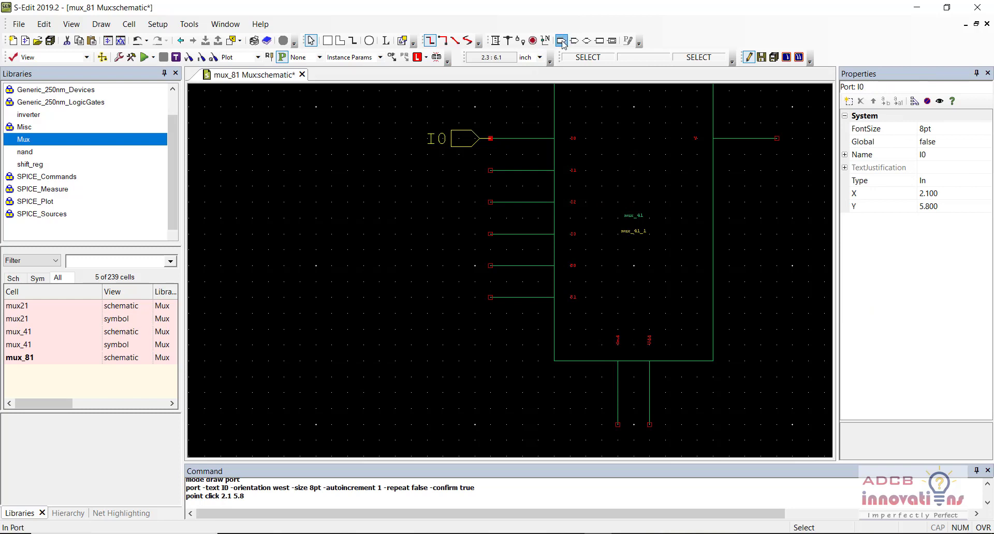
pyautogui.click(491, 170)
pyautogui.write('I1')
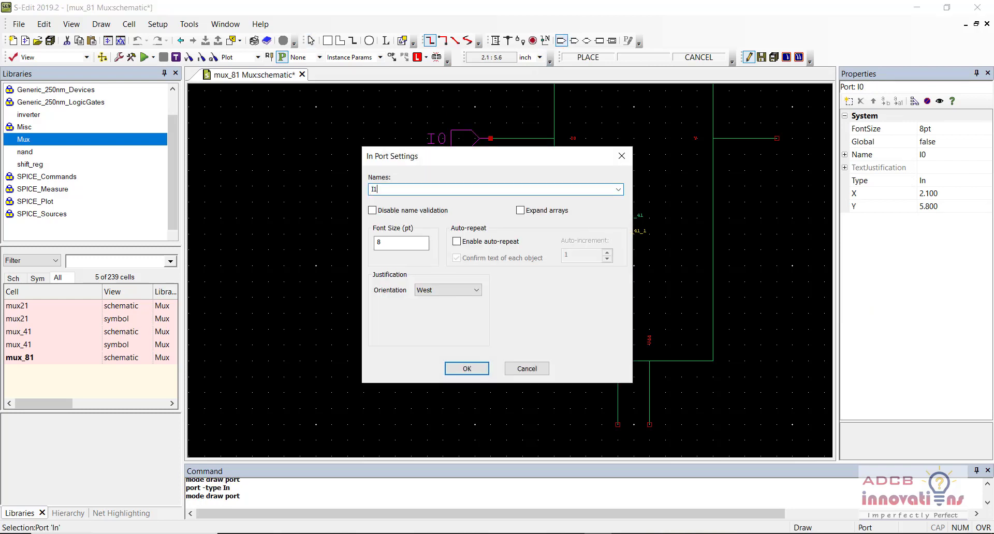
pyautogui.press('Return')
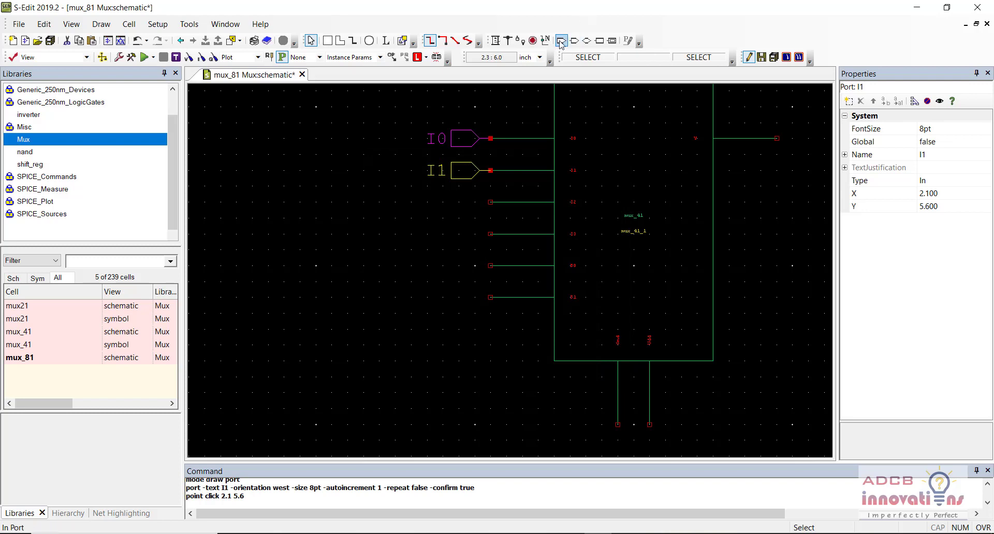
pyautogui.click(560, 41)
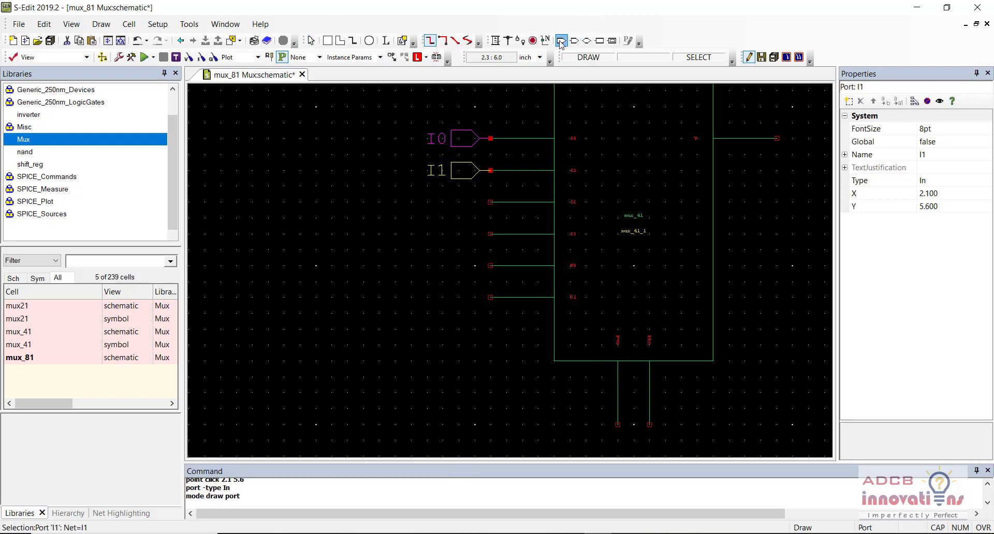
pyautogui.click(489, 202)
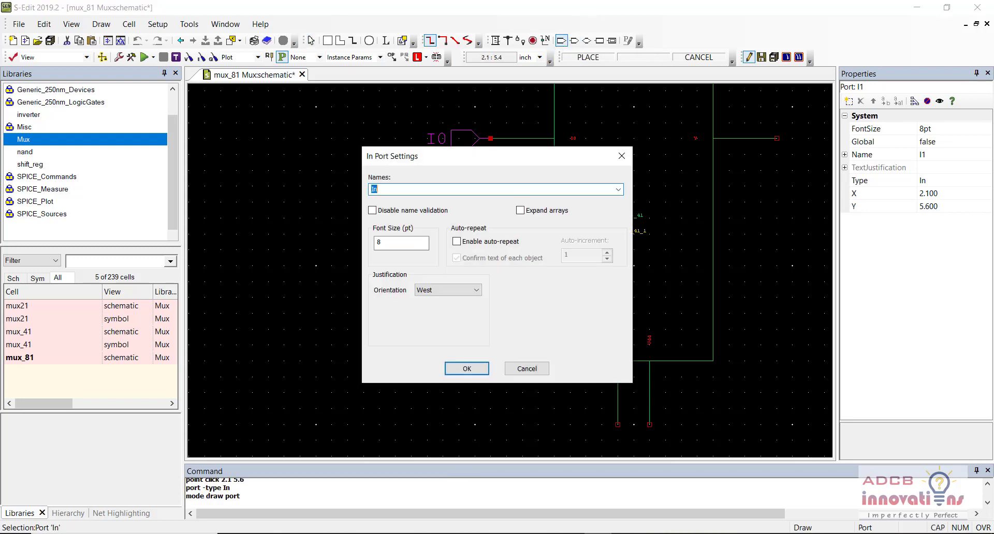
pyautogui.write('I2')
pyautogui.press('Return')
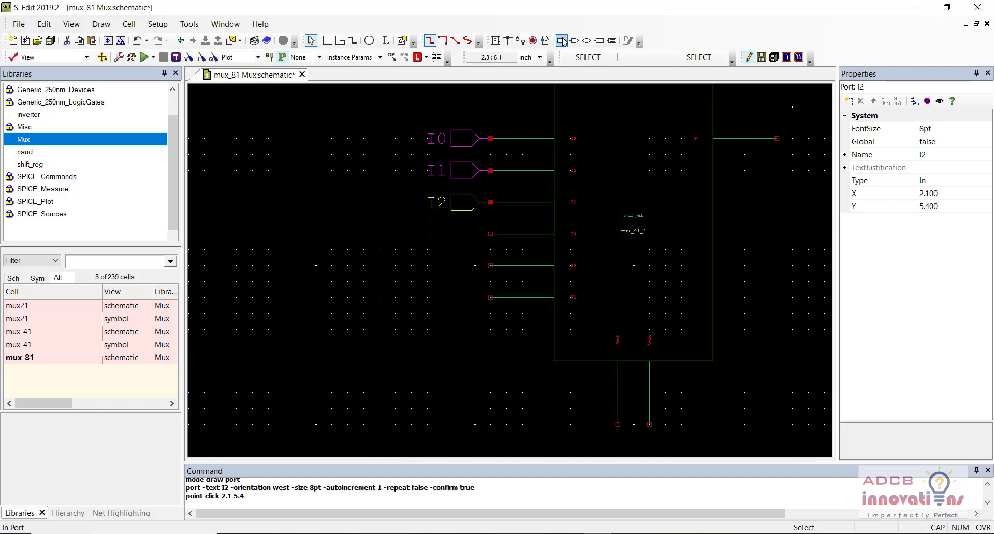
# Add an input port named I3 on the fourth data pin of the upper mux_41 block.
pyautogui.click(561, 41)
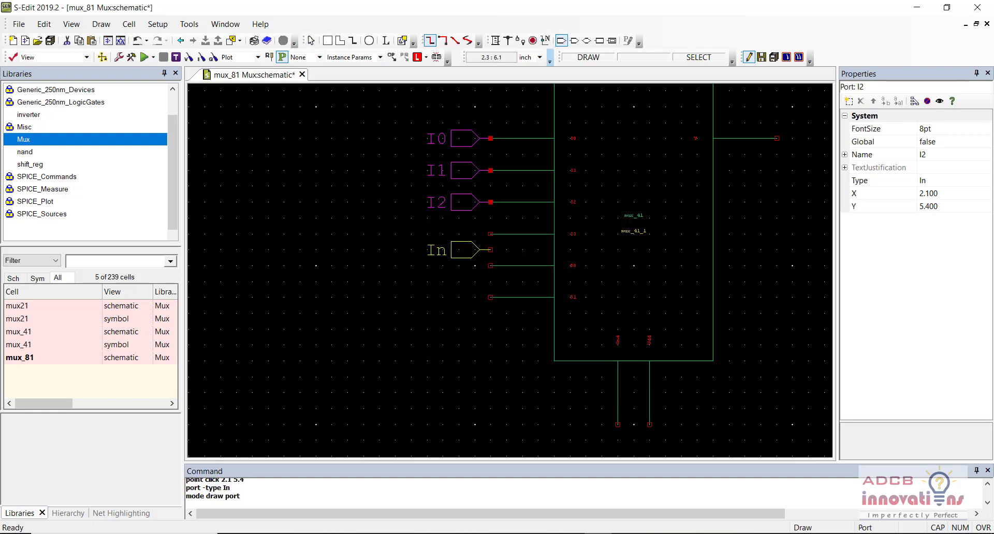
pyautogui.click(489, 234)
pyautogui.write('I')
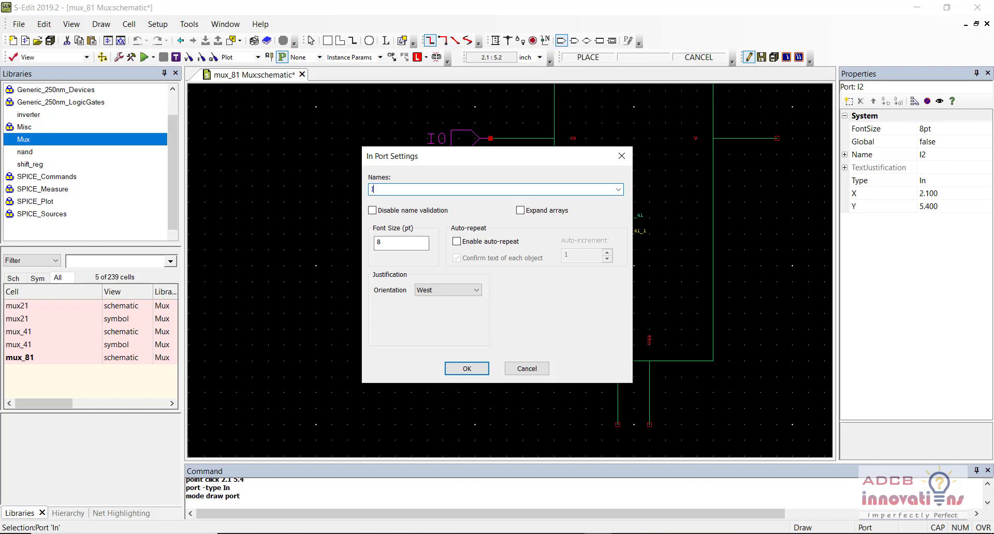
pyautogui.write('3')
pyautogui.press('Return')
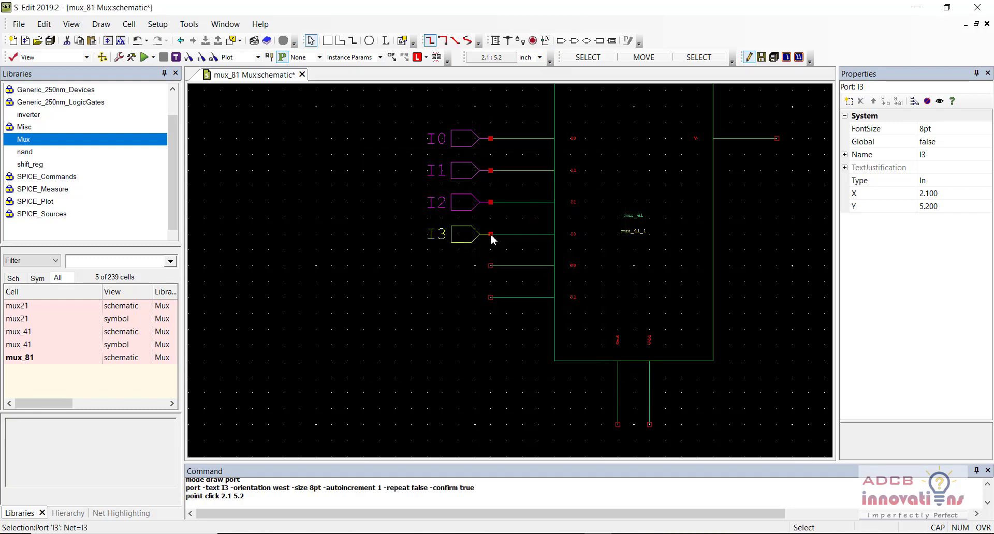
# Place input ports S0 and S1 away from the upper mux_41, level with its two select pins, at about (0.8, 5.0) and (0.8, 4.8).
pyautogui.click(561, 41)
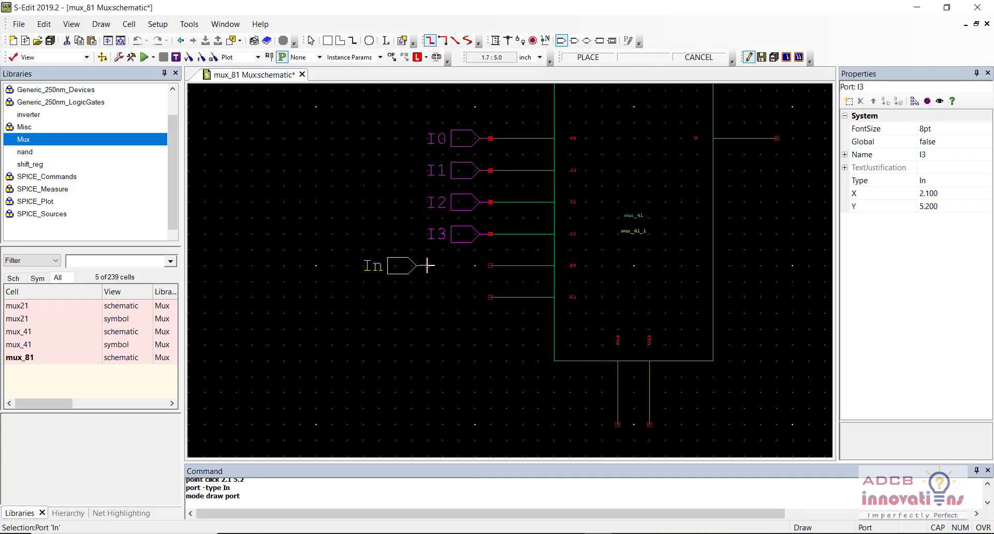
pyautogui.click(284, 266)
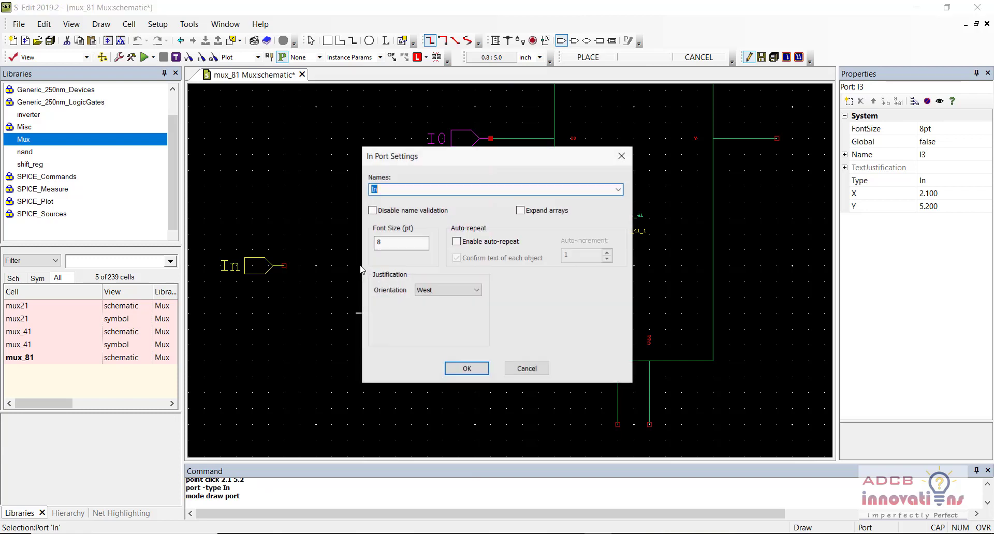
pyautogui.write('S0')
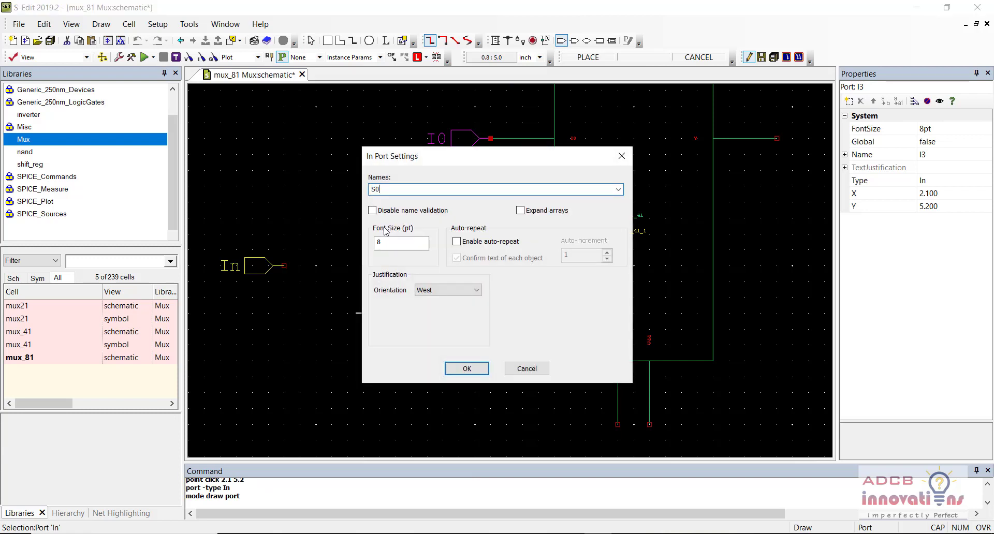
pyautogui.press('Return')
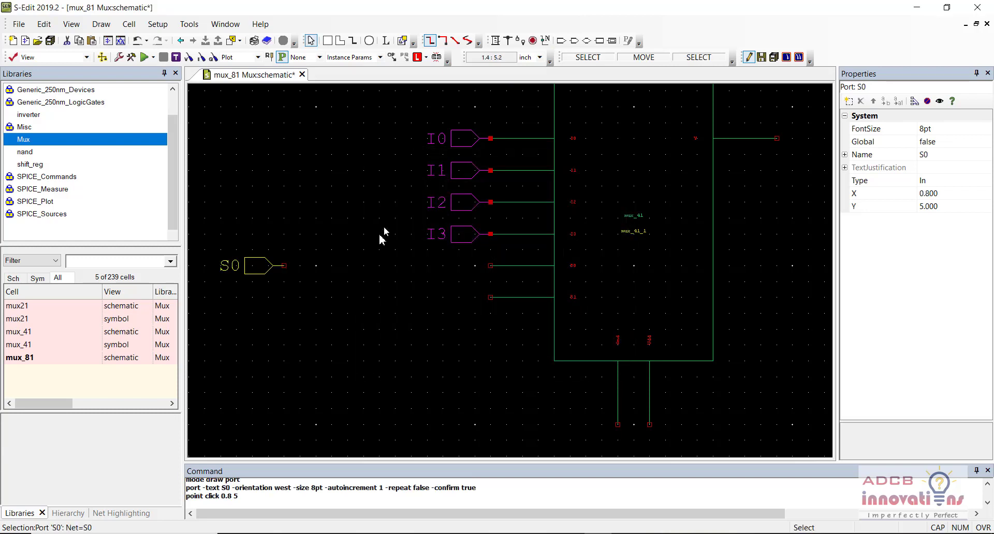
pyautogui.click(561, 40)
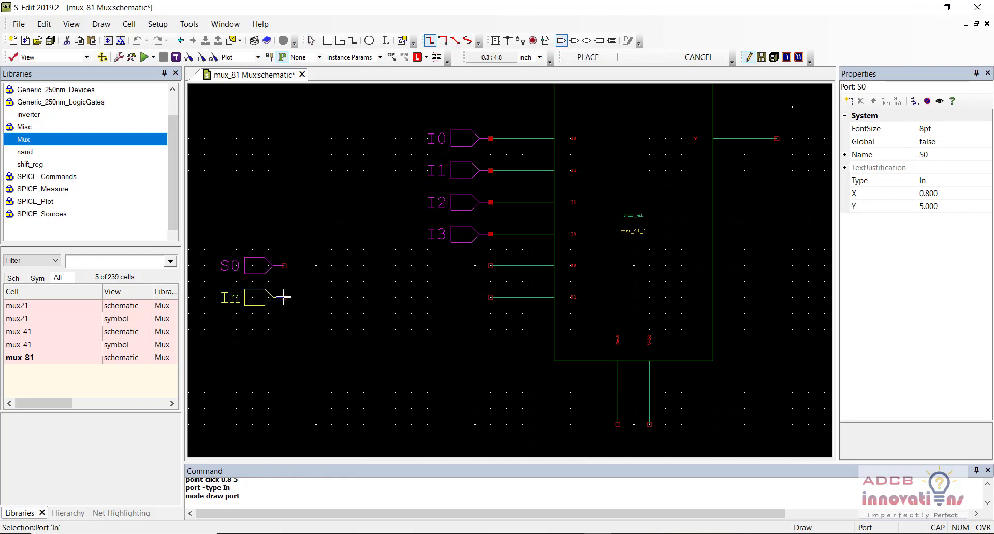
pyautogui.click(284, 297)
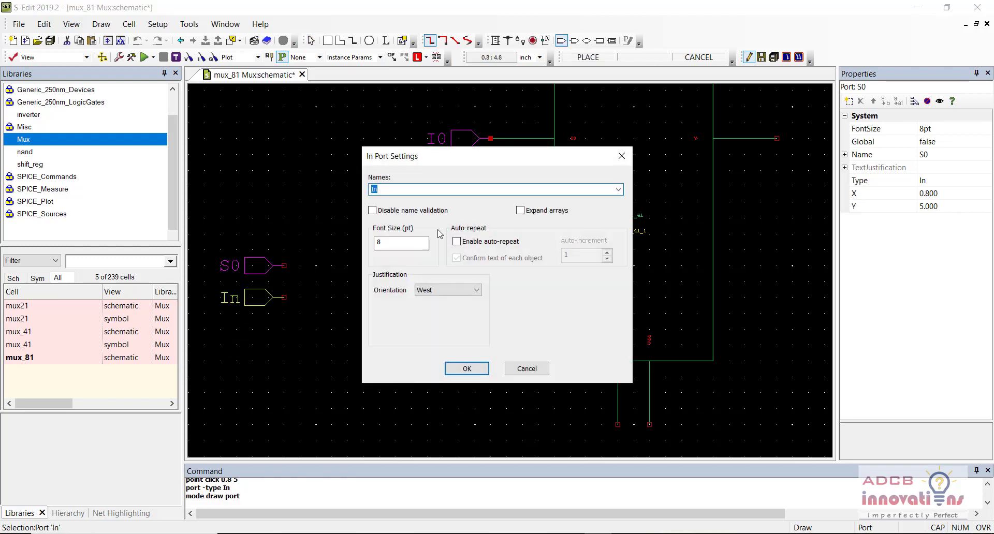
pyautogui.write('S1')
pyautogui.press('Return')
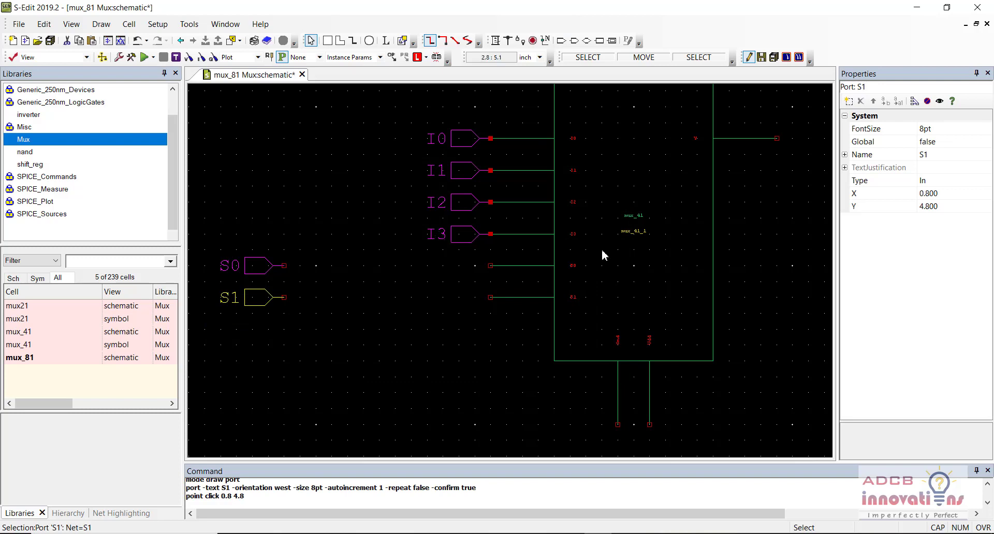
# Add input ports I4 and I5 on the first and second data pins of the lower mux_41 block.
pyautogui.scroll(-5, 602, 250)
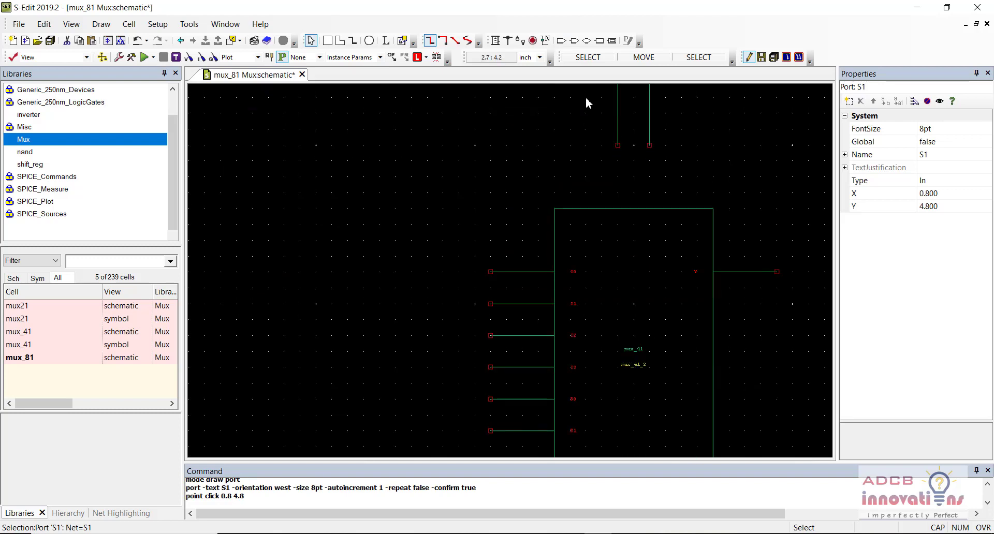
pyautogui.click(561, 40)
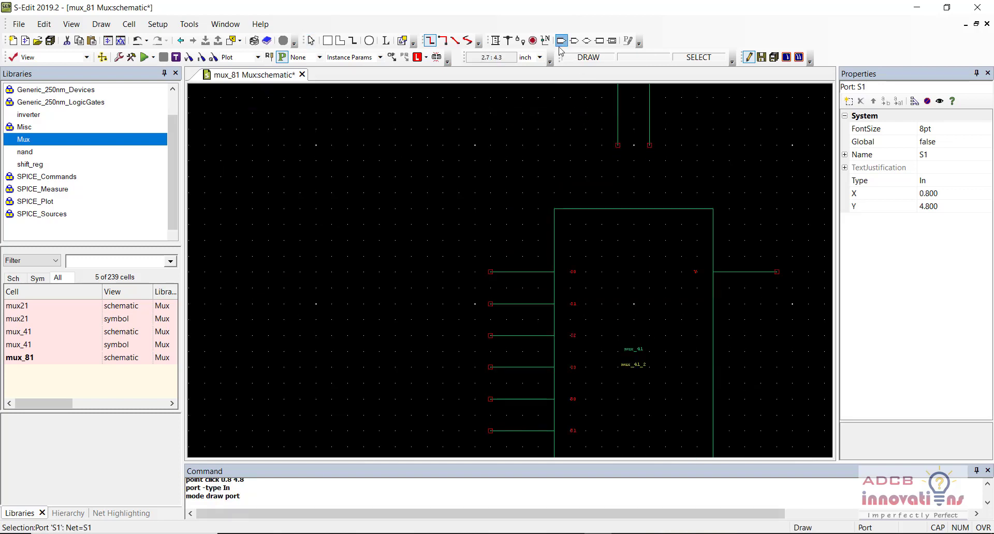
pyautogui.click(491, 271)
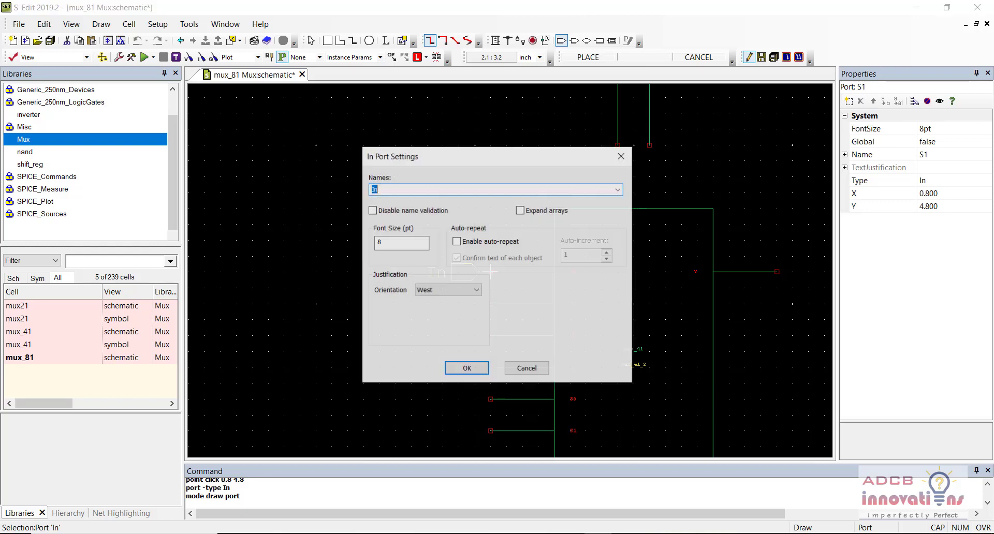
pyautogui.write('I4')
pyautogui.press('Return')
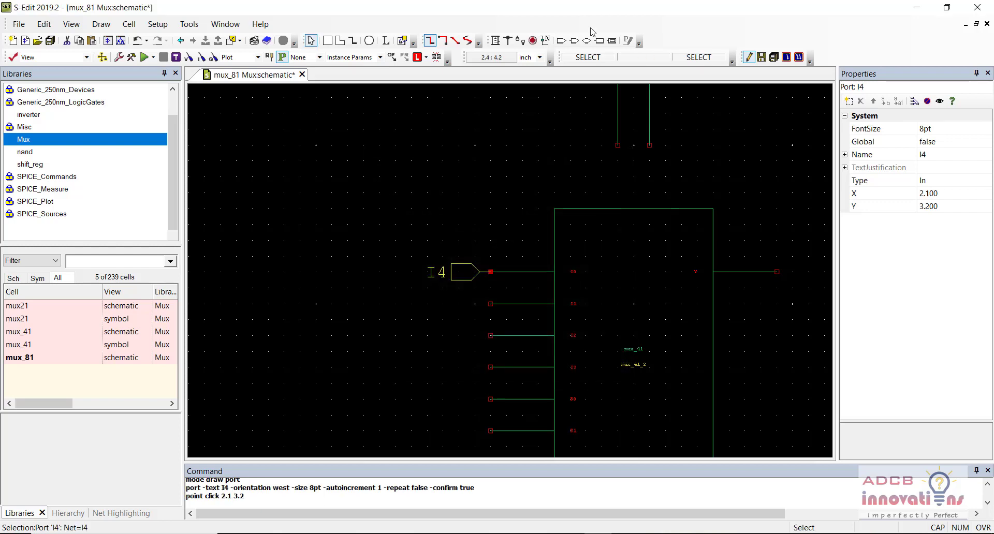
pyautogui.click(561, 41)
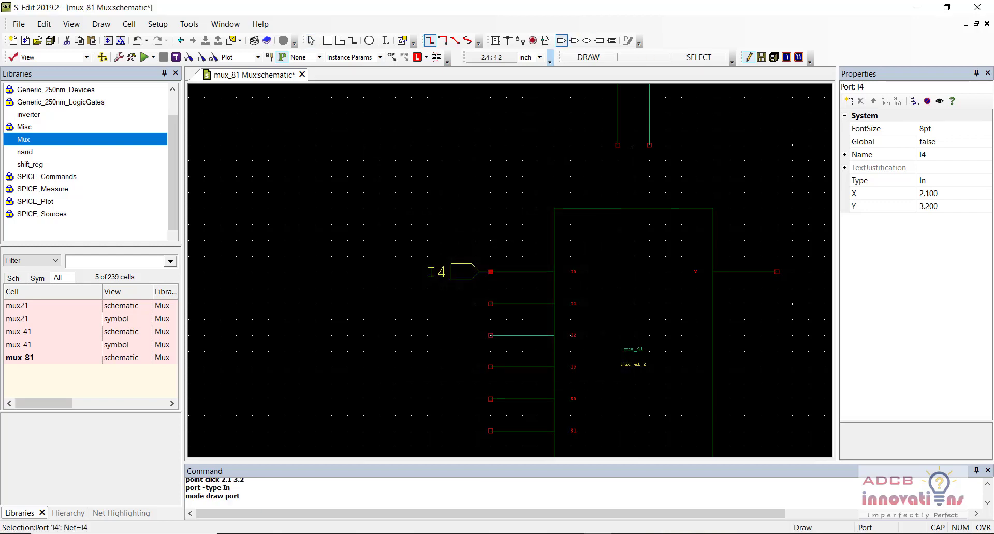
pyautogui.click(491, 304)
pyautogui.write('I')
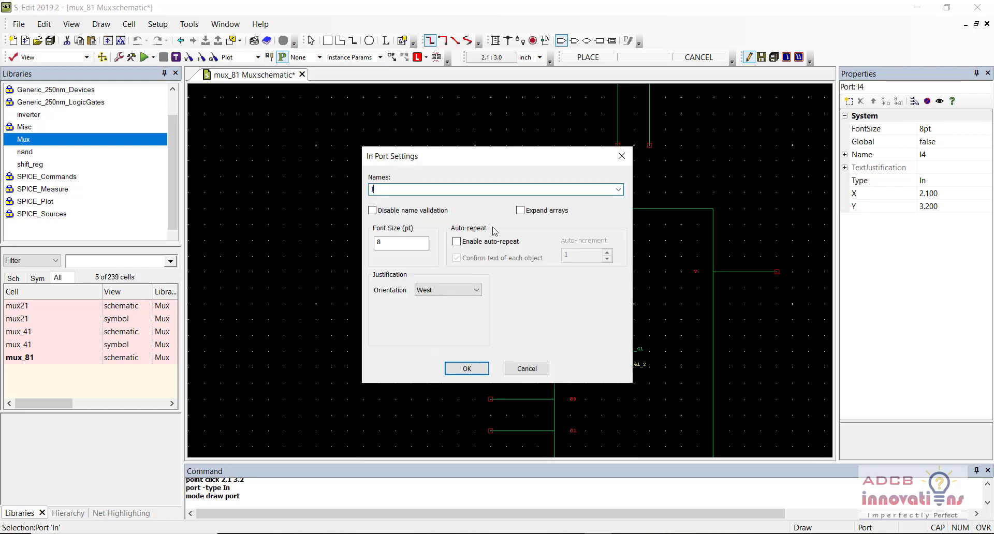
pyautogui.write('5')
pyautogui.press('Return')
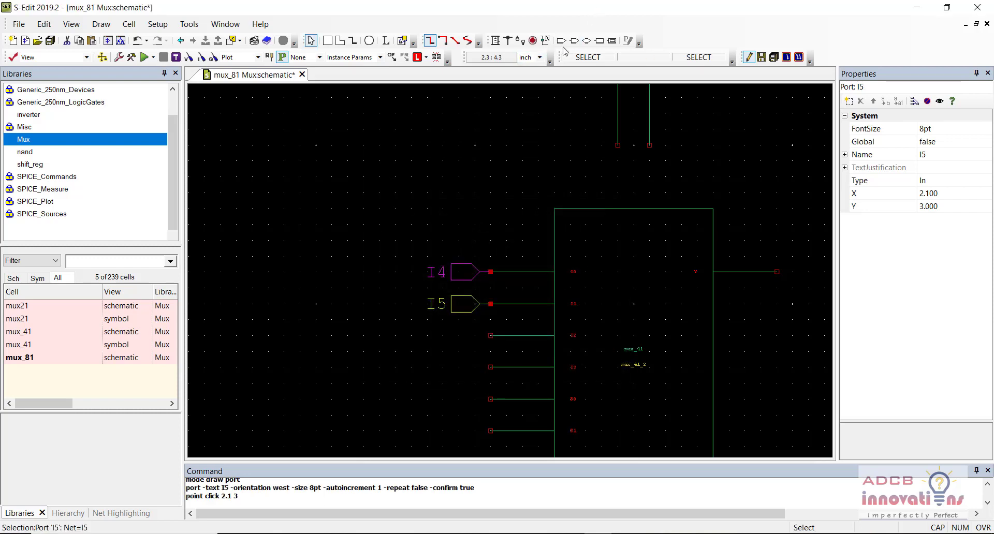
# Add input ports I6 and I7 on the third and fourth data pins of the lower mux_41 block.
pyautogui.click(561, 41)
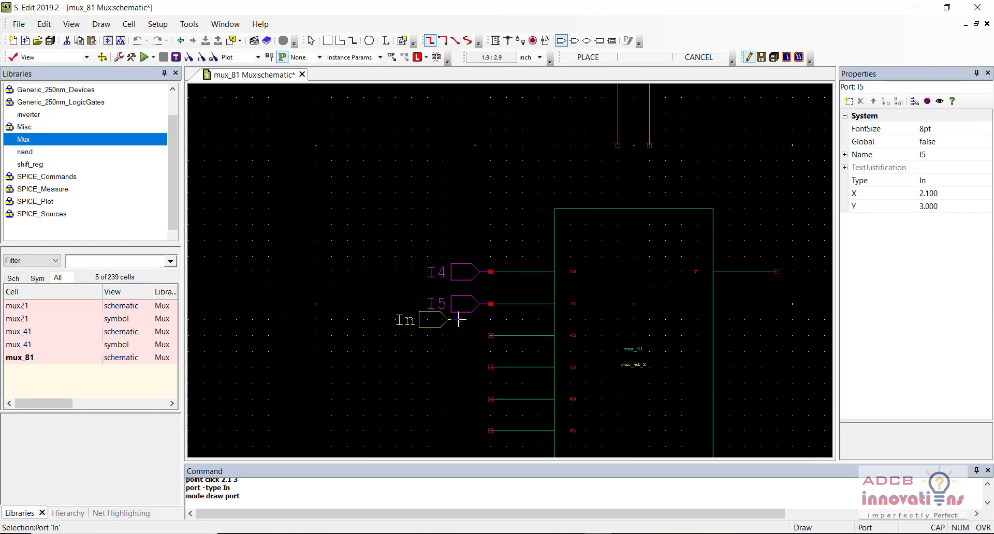
pyautogui.click(490, 335)
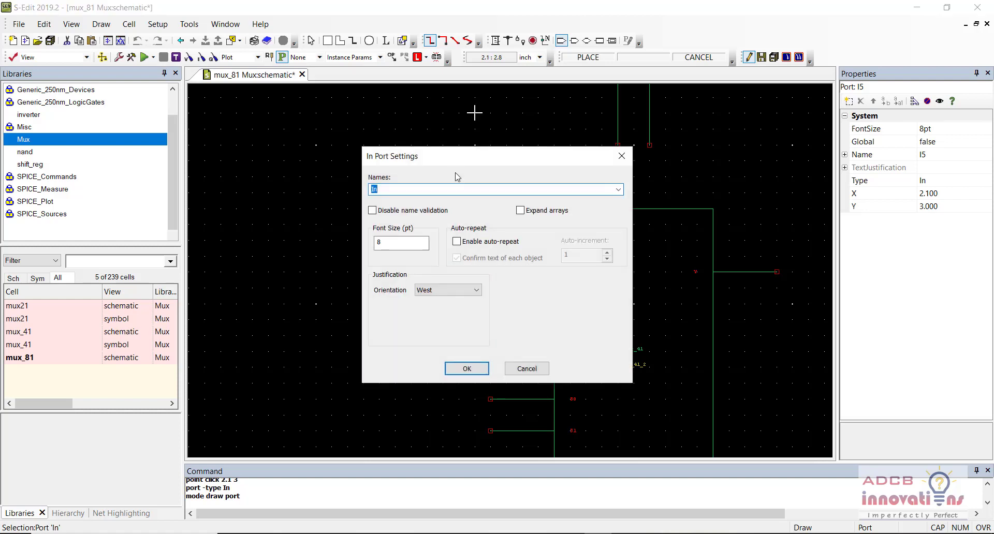
pyautogui.write('I6')
pyautogui.press('Return')
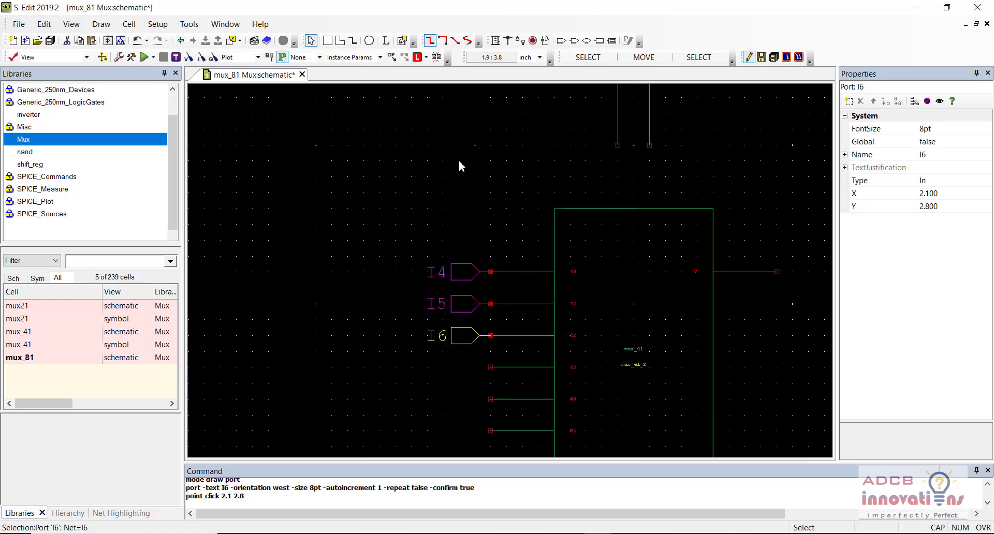
pyautogui.click(562, 40)
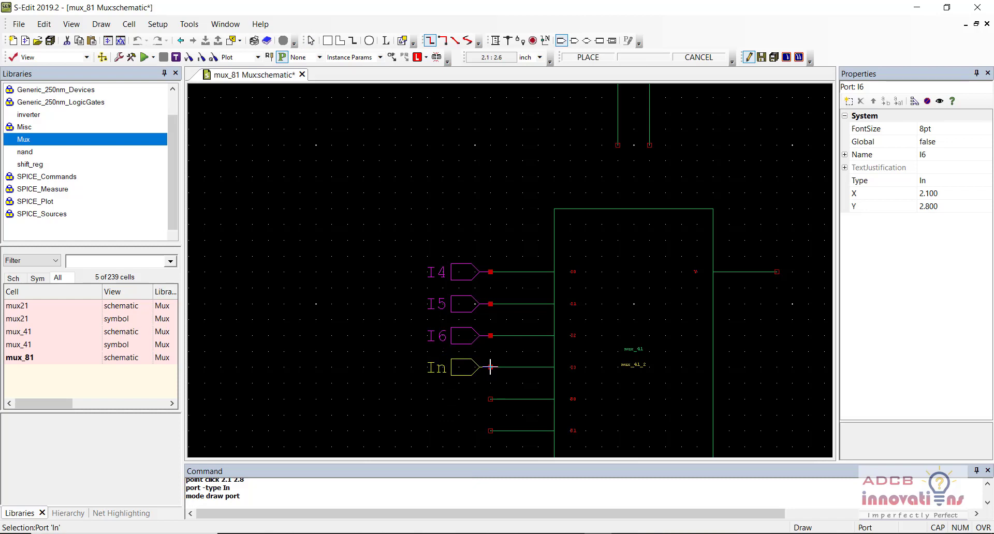
pyautogui.click(490, 367)
pyautogui.write('I7')
pyautogui.press('Return')
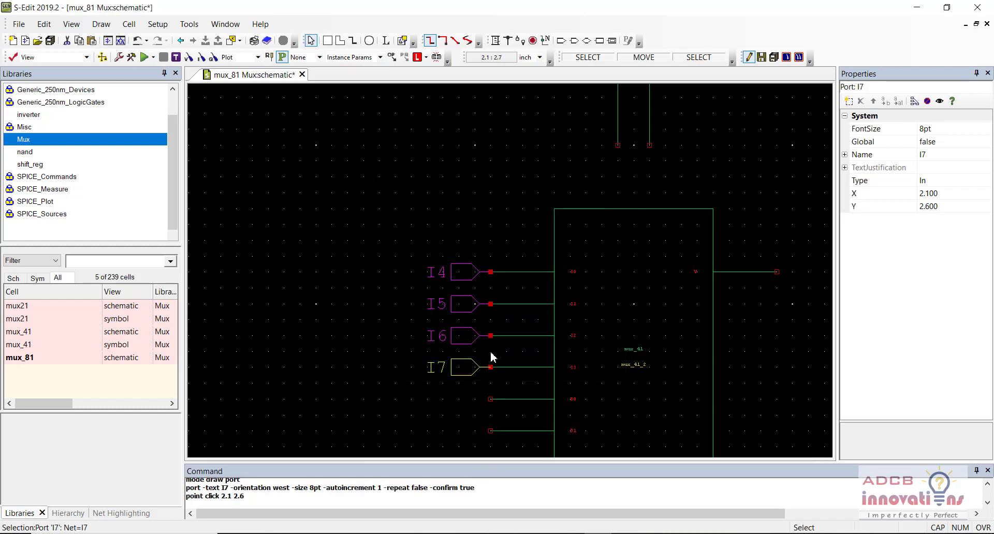
# Add an input port named S2 on the select pin of the mux21 block.
pyautogui.scroll(-3, 492, 356)
pyautogui.click(562, 41)
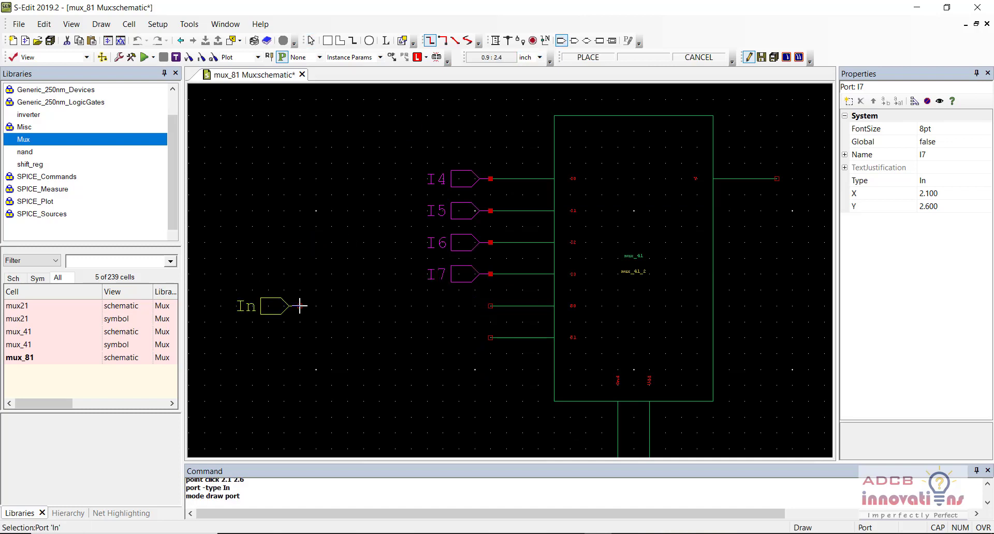
pyautogui.scroll(3, 554, 242)
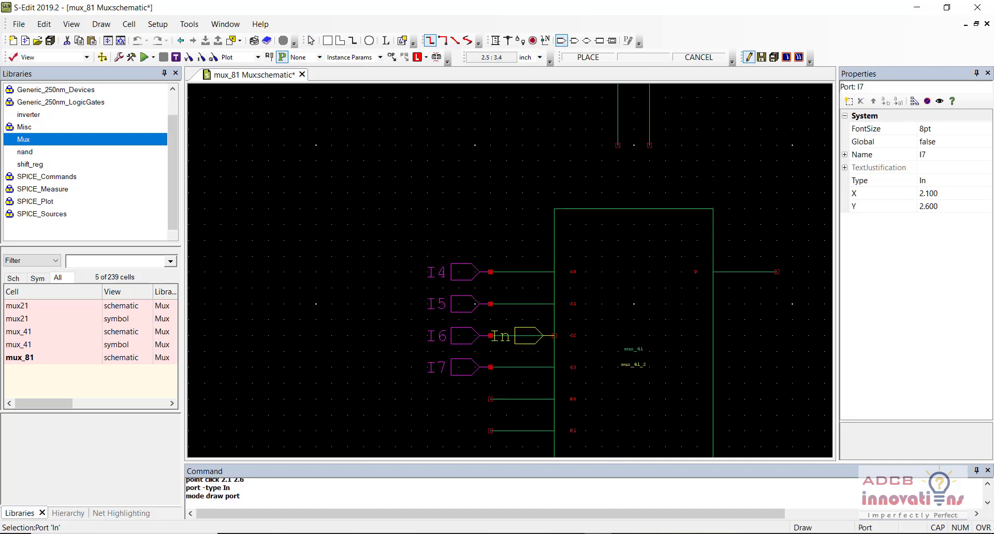
pyautogui.scroll(6, 554, 336)
pyautogui.hscroll(10, 510, 271)
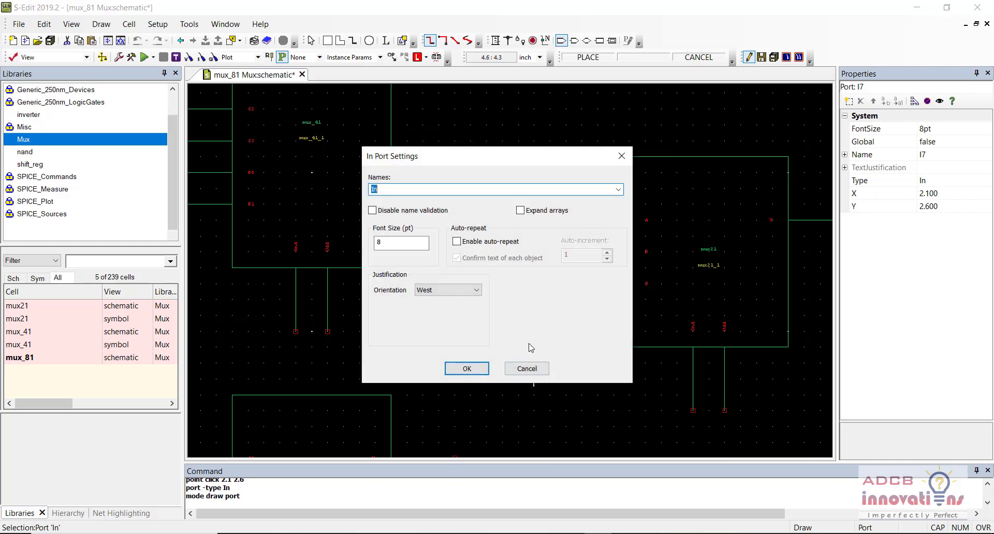
pyautogui.write('S2')
pyautogui.press('Return')
pyautogui.click(534, 306)
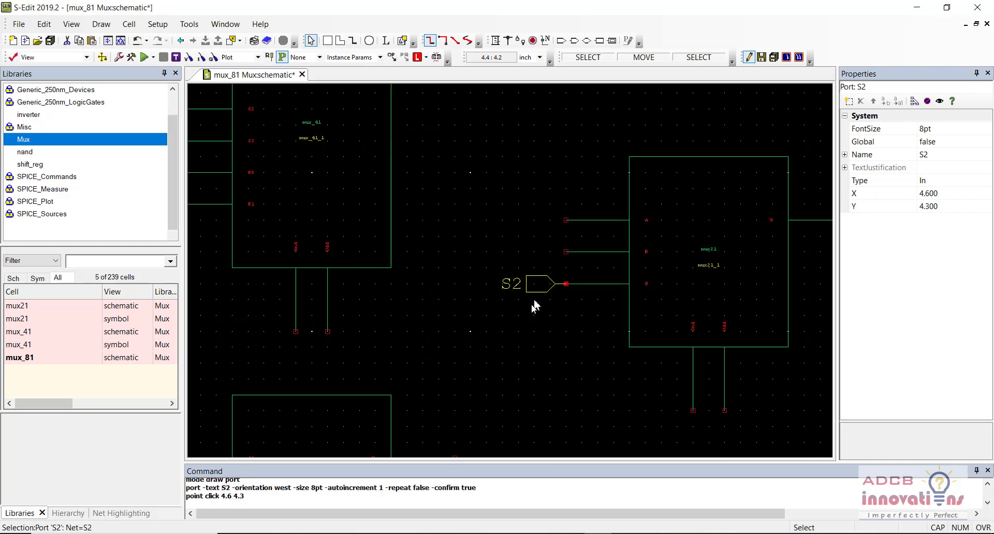
# Wire port S0 straight to the first select pin of the upper mux_41 block.
pyautogui.press('-')
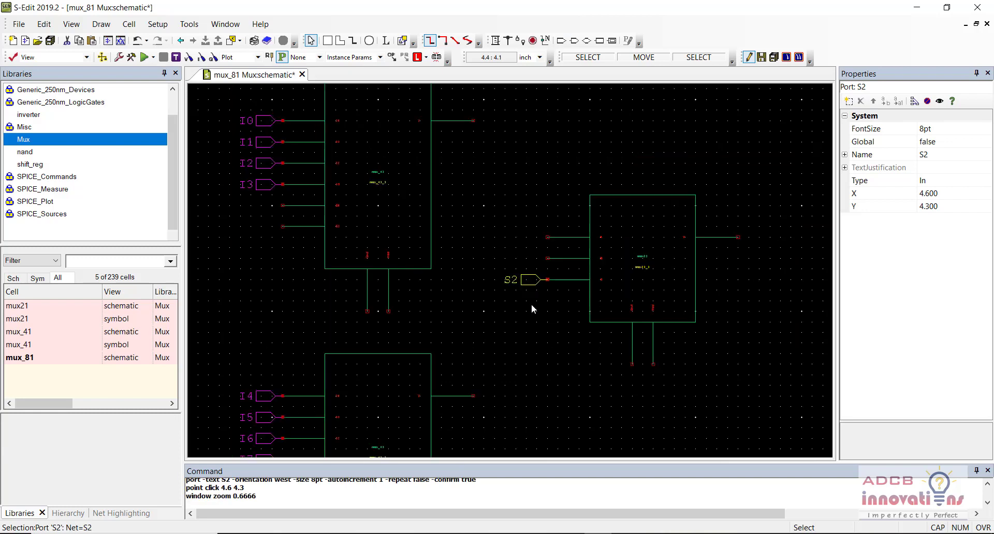
pyautogui.press('Home')
pyautogui.click(644, 341)
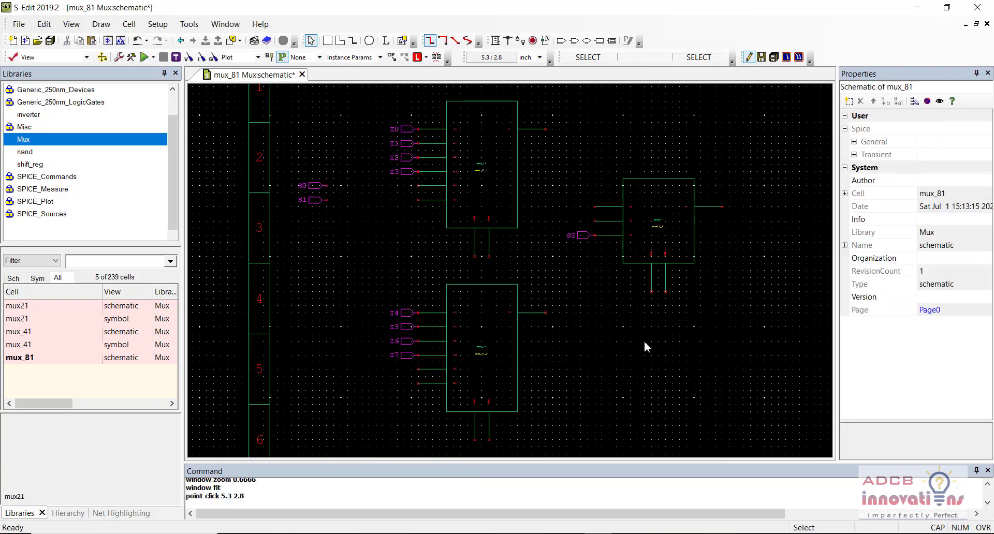
pyautogui.click(495, 40)
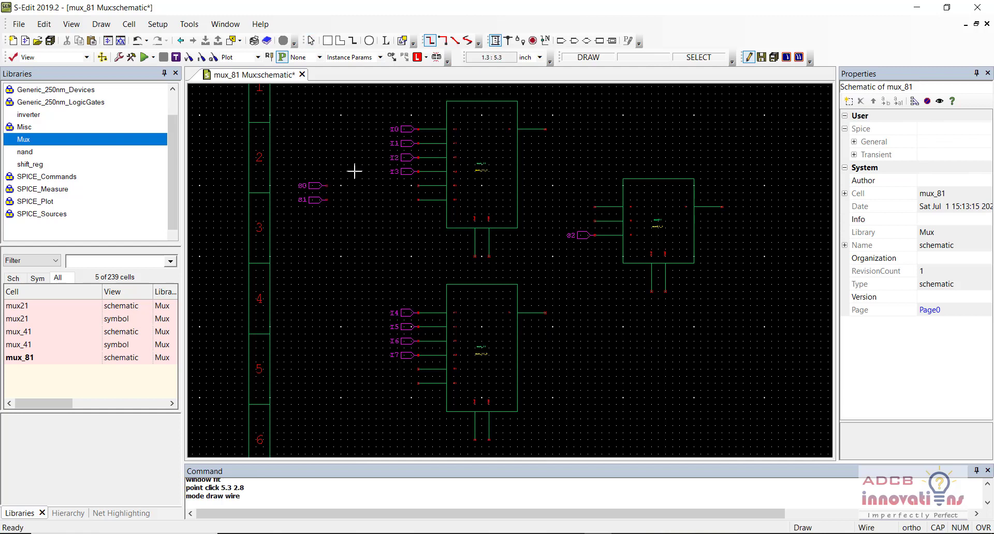
pyautogui.click(326, 185)
pyautogui.click(417, 185)
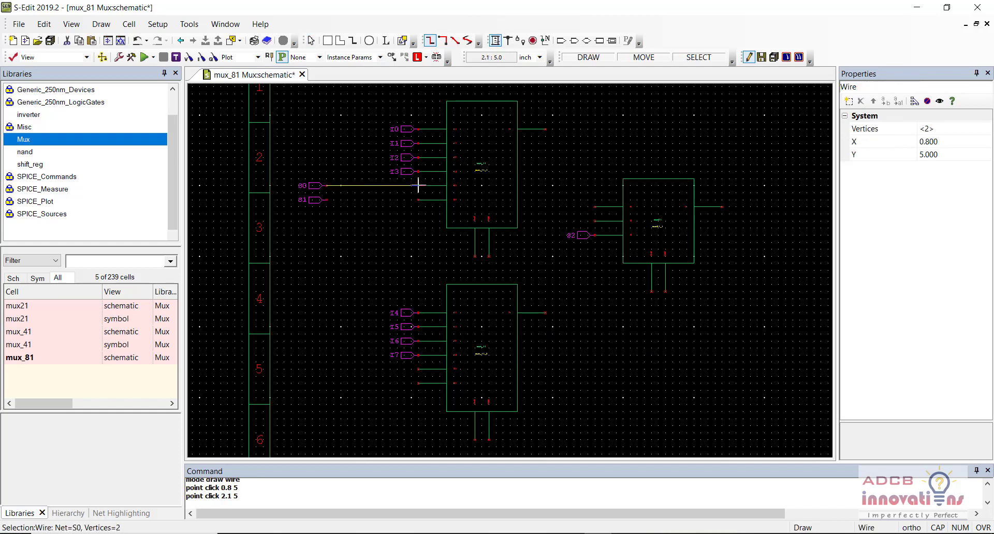
# Draw a wire from about (1.2, 4.8) to the upper mux_41's second select pin and move port S1 onto its free end.
pyautogui.click(347, 200)
pyautogui.click(418, 199)
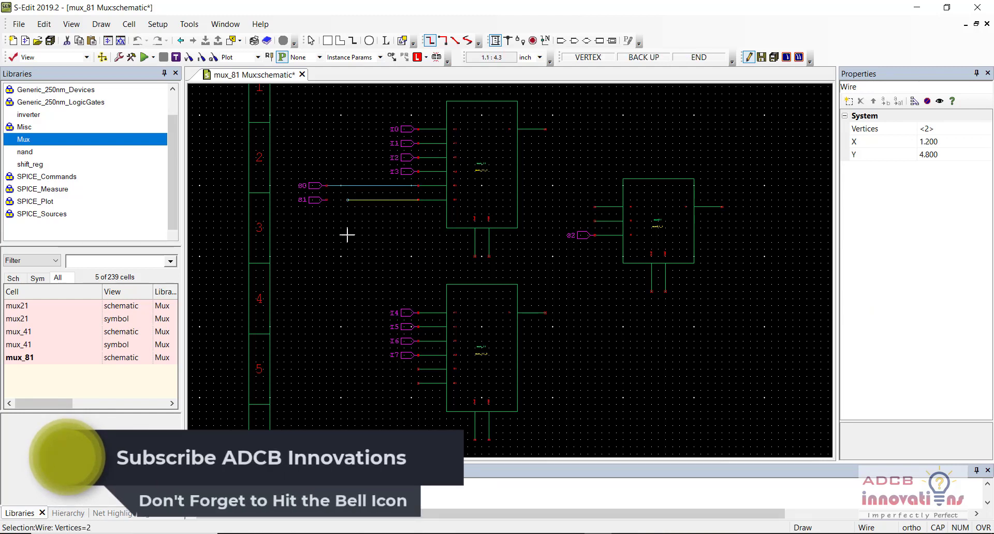
pyautogui.press('Escape')
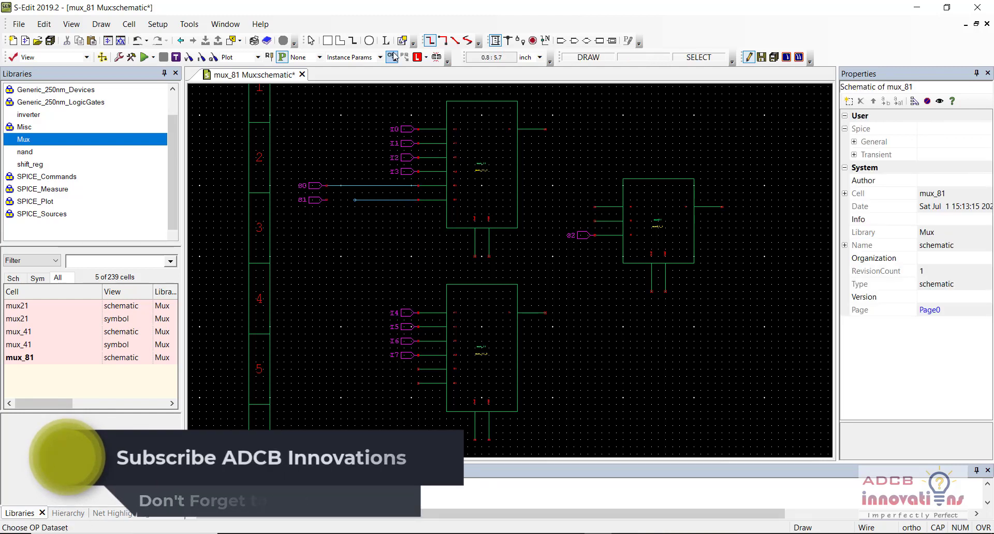
pyautogui.click(313, 201)
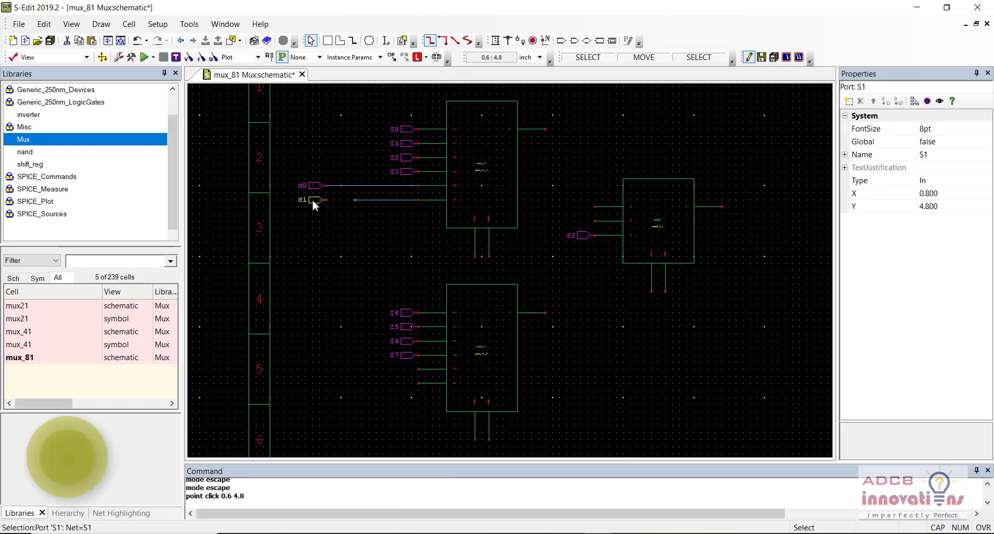
pyautogui.keyDown('alt'); pyautogui.moveTo(313, 201); pyautogui.dragTo(343, 200); pyautogui.keyUp('alt')
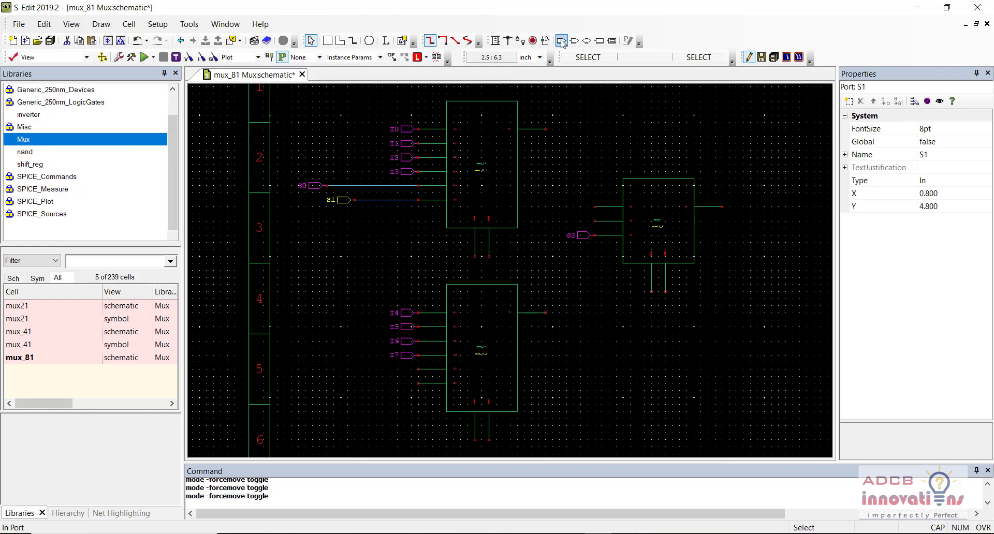
# Wire the lower mux_41's first select pin to port S0, routing the vertical run at x = 0.8.
pyautogui.click(495, 40)
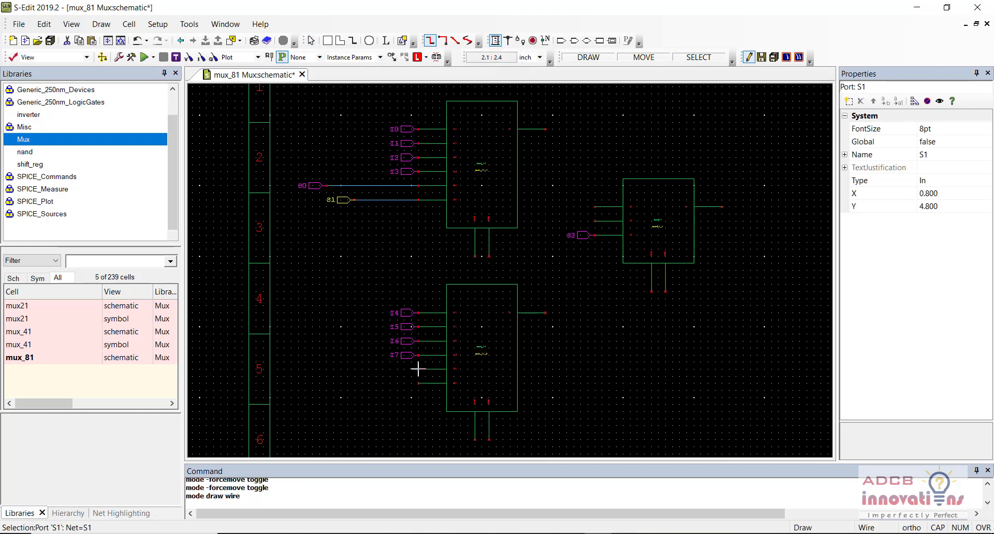
pyautogui.scroll(2, 417, 369)
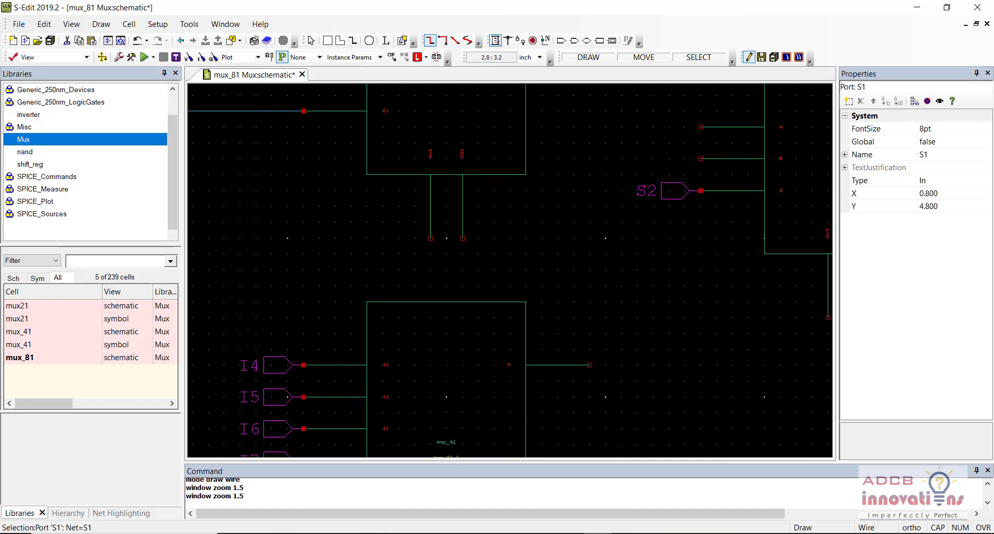
pyautogui.scroll(-3, 510, 271)
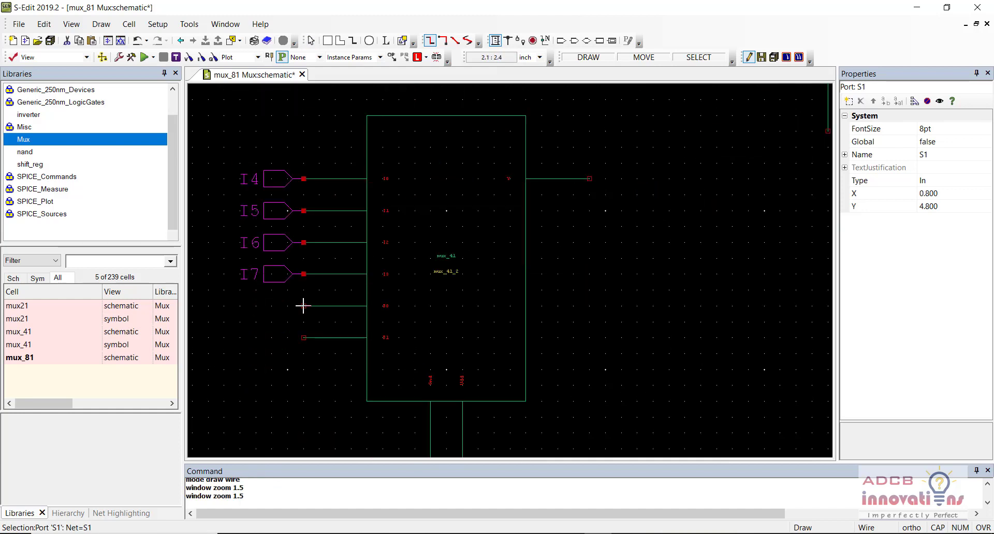
pyautogui.scroll(-2, 303, 306)
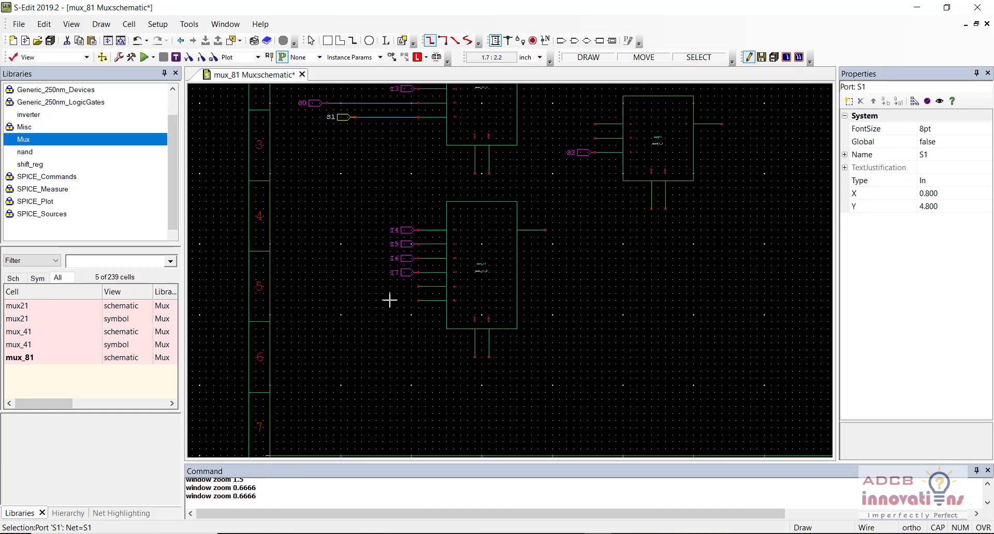
pyautogui.click(418, 287)
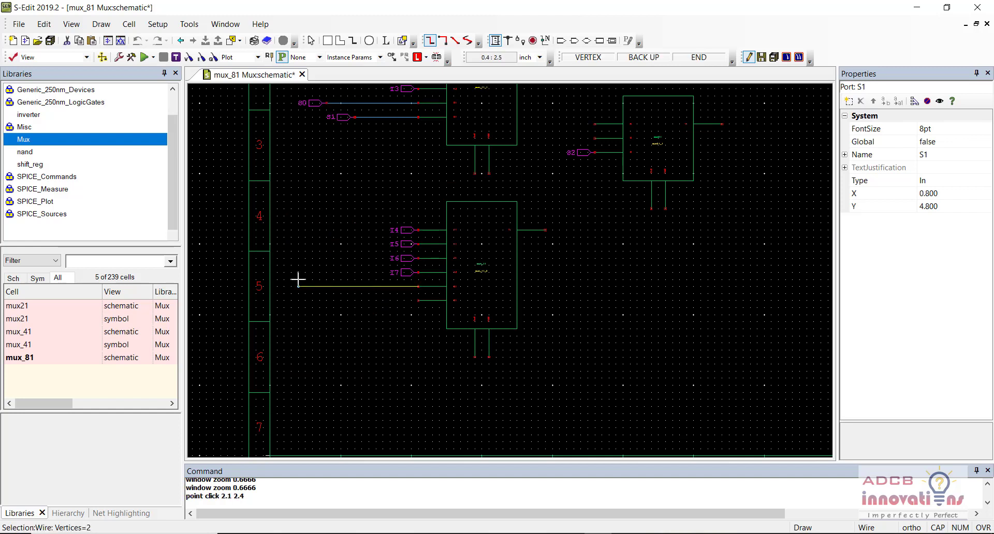
pyautogui.click(326, 282)
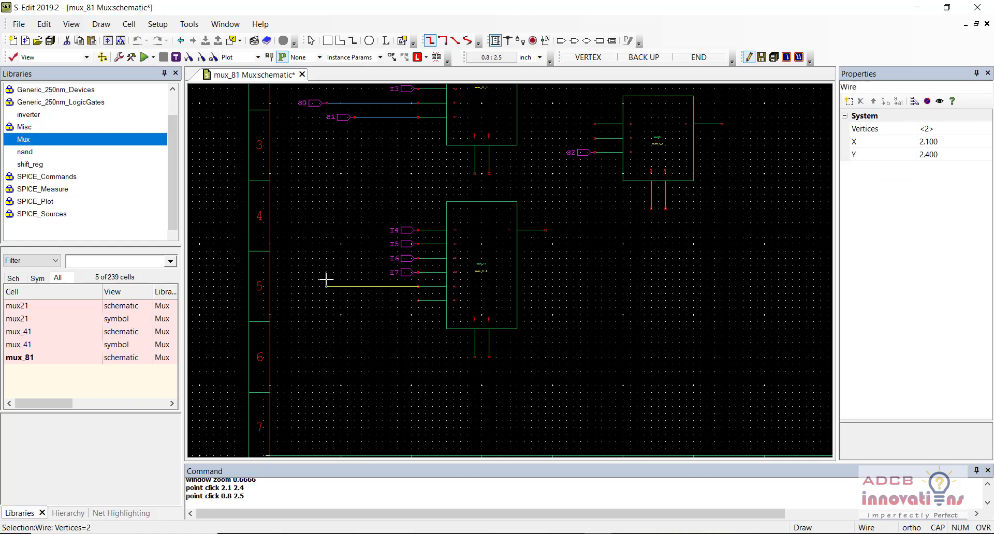
pyautogui.click(326, 102)
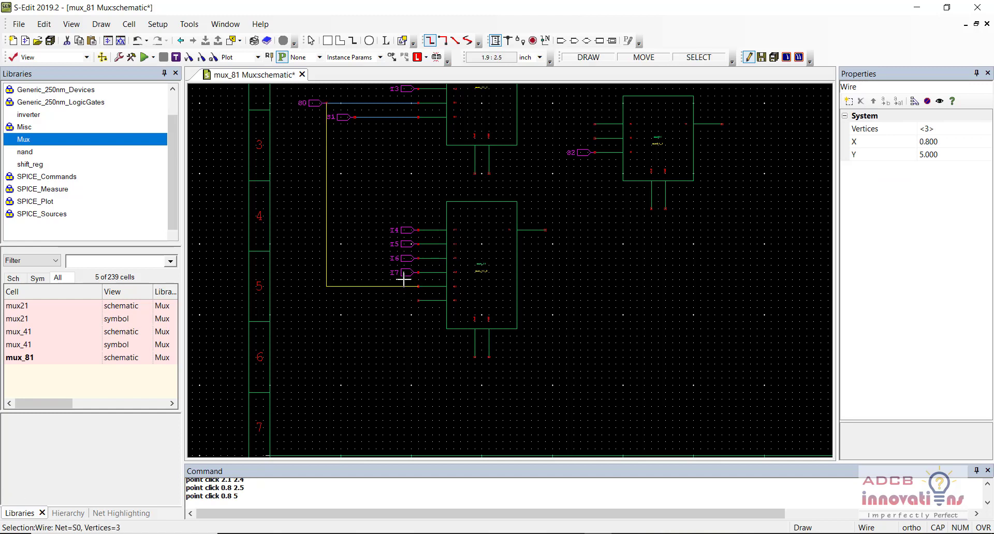
# Wire the lower mux_41's second select pin to port S1, routing the vertical run at x = 1.2.
pyautogui.click(418, 300)
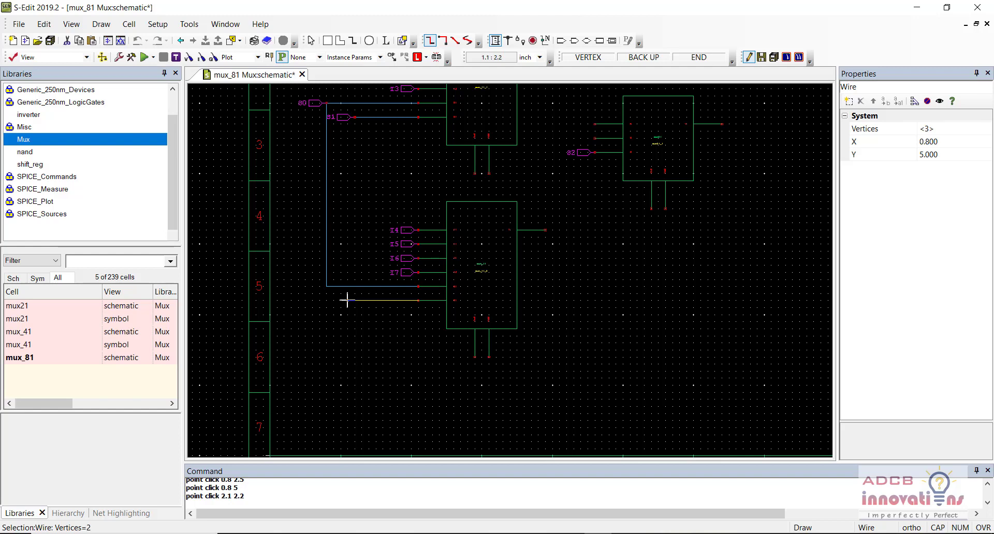
pyautogui.click(354, 300)
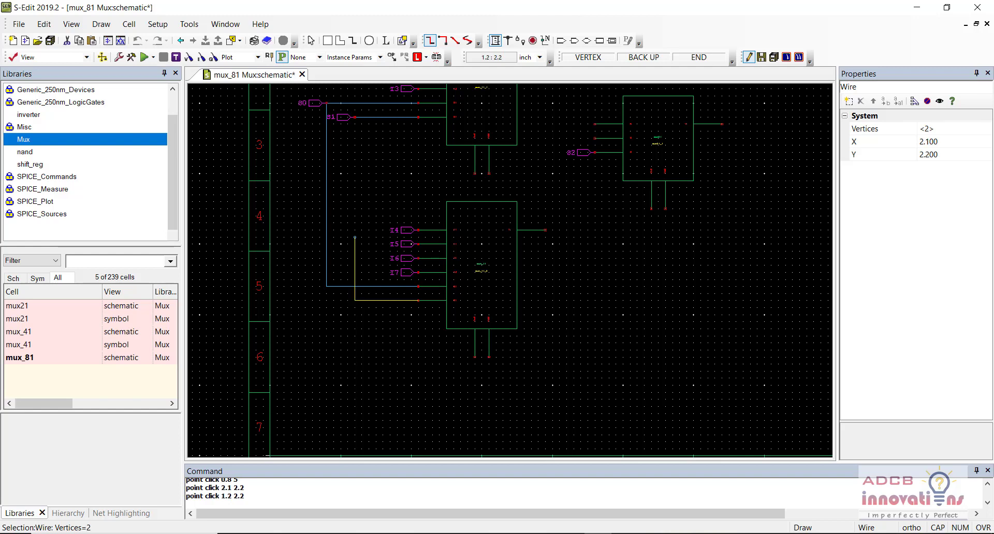
pyautogui.click(355, 117)
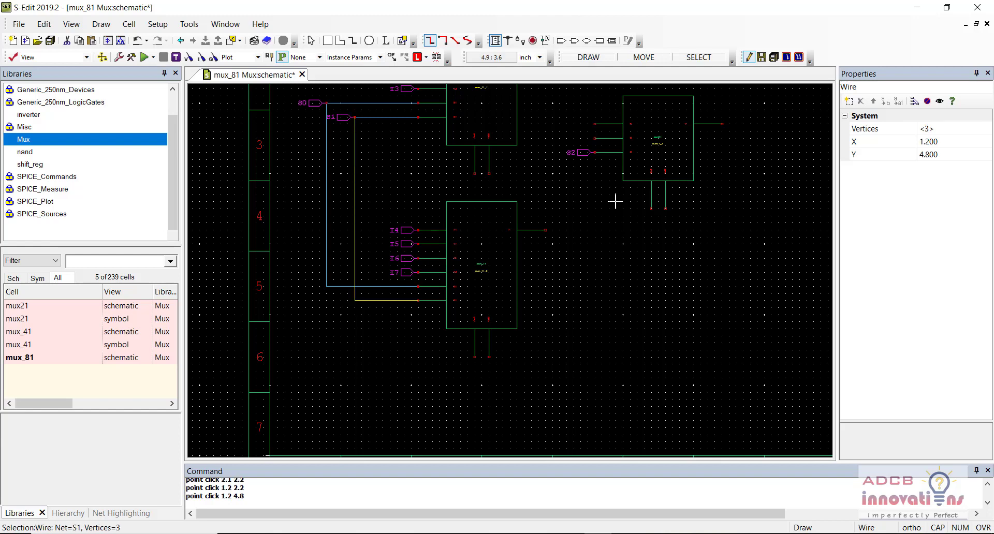
# Wire the upper mux_41's output to the mux21's first data pin and the lower mux_41's output to its second data pin.
pyautogui.scroll(3, 615, 201)
pyautogui.click(545, 140)
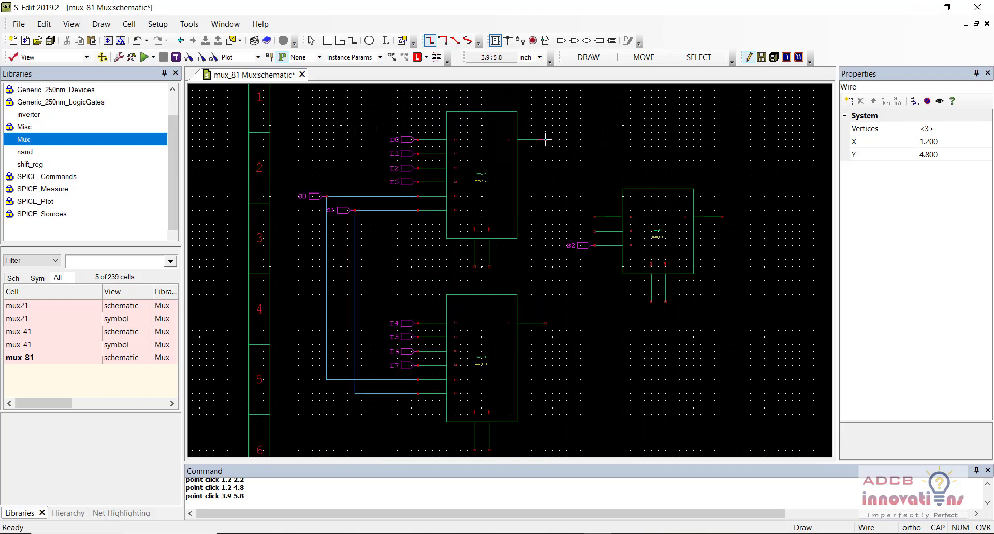
pyautogui.click(545, 217)
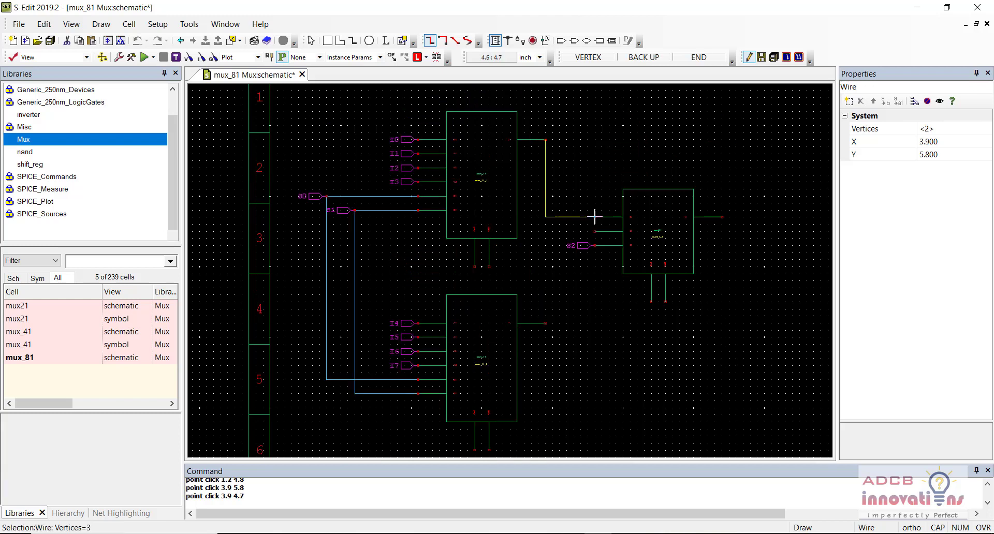
pyautogui.click(595, 216)
pyautogui.click(545, 323)
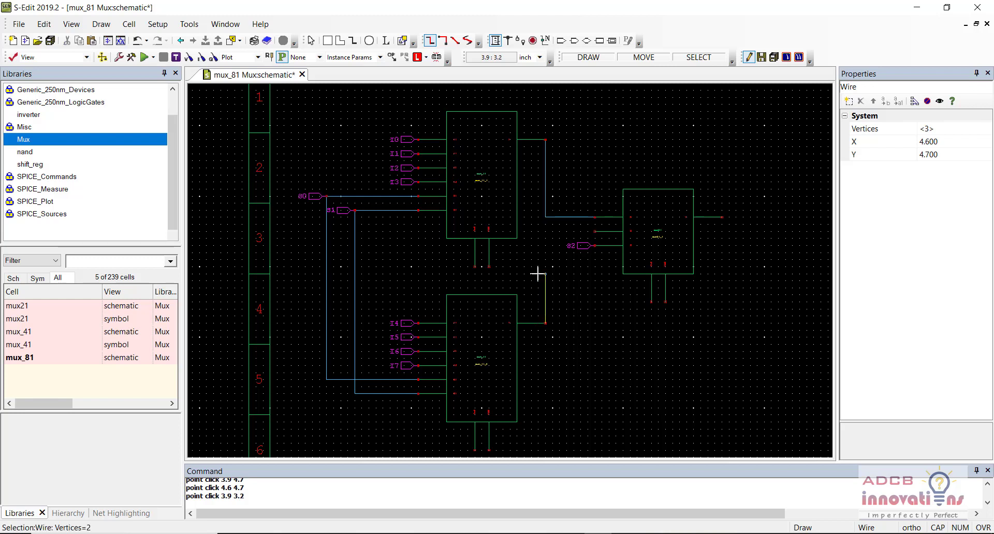
pyautogui.click(595, 230)
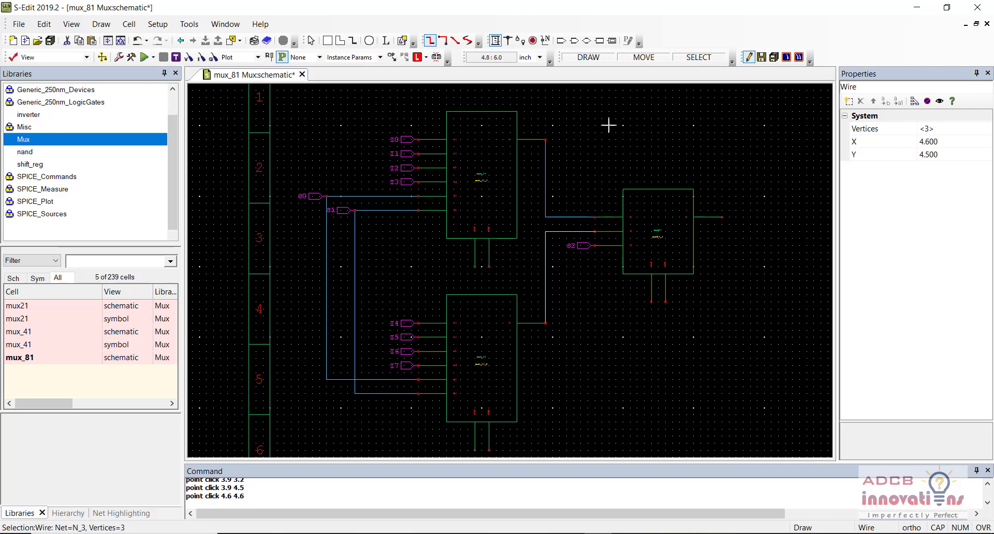
# Add an output port named Y on the mux21's output pin and save the schematic.
pyautogui.click(574, 40)
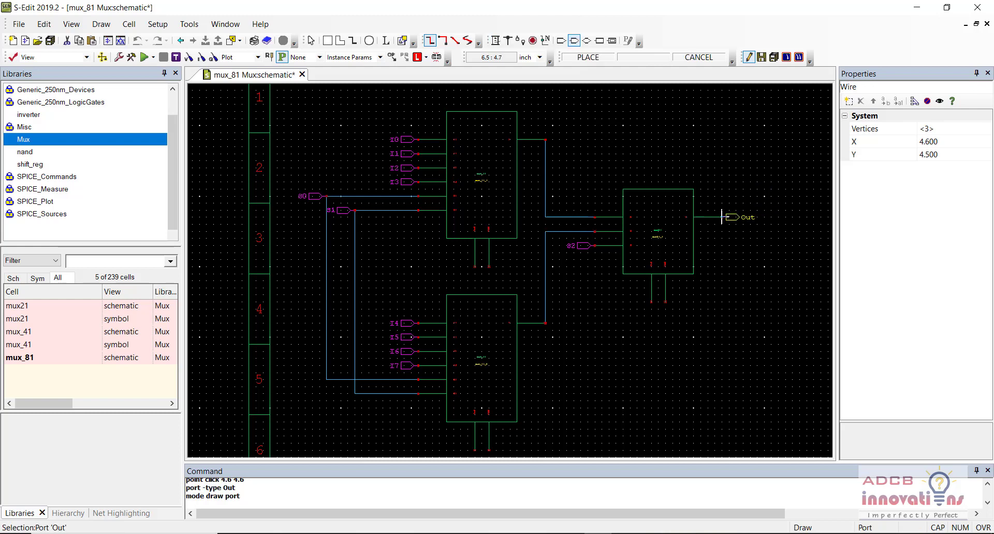
pyautogui.click(721, 217)
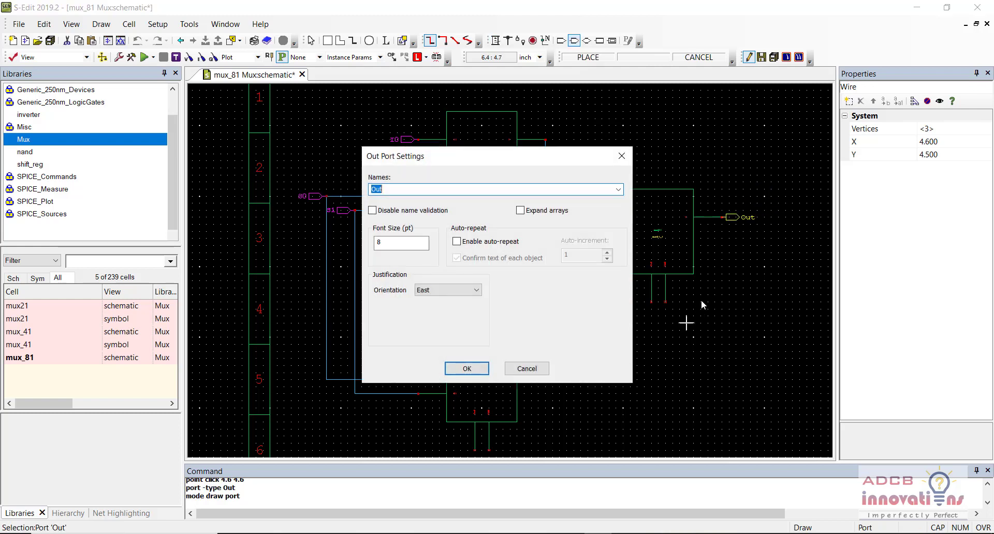
pyautogui.press('Return')
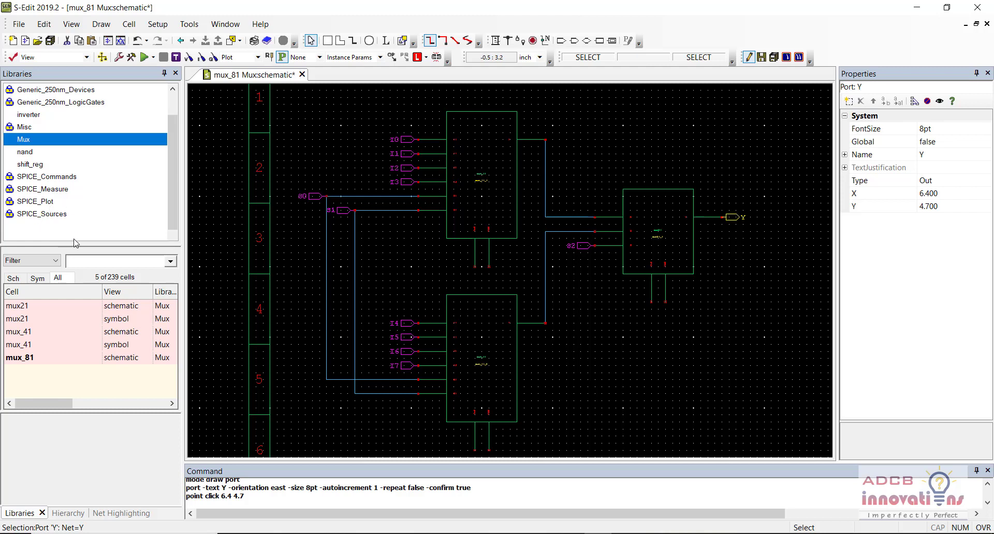
pyautogui.hotkey('ctrl', 's')
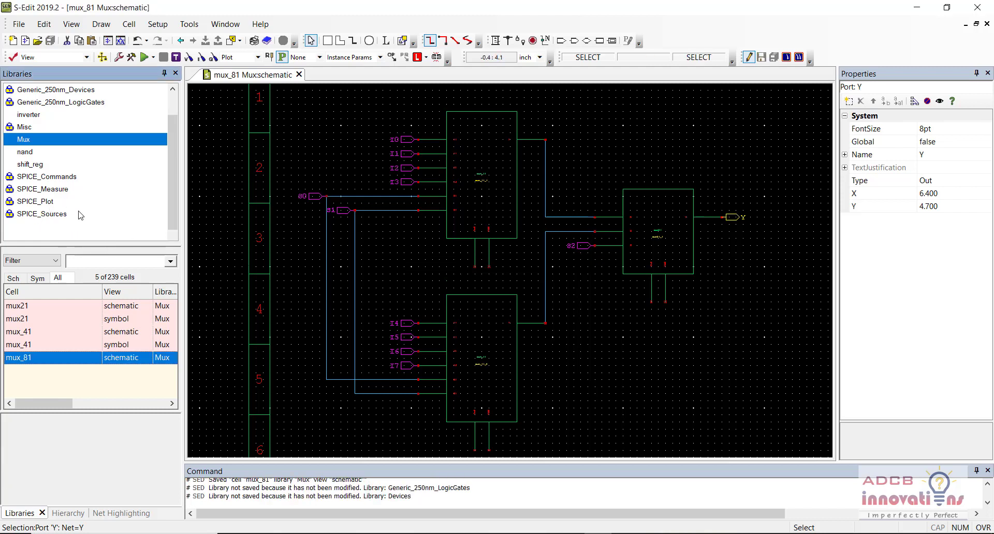
# Place a Gnd symbol from the Misc library, rotated 90 degrees, on the upper mux_41's left supply pin at (2.9, 4.0).
pyautogui.click(64, 214)
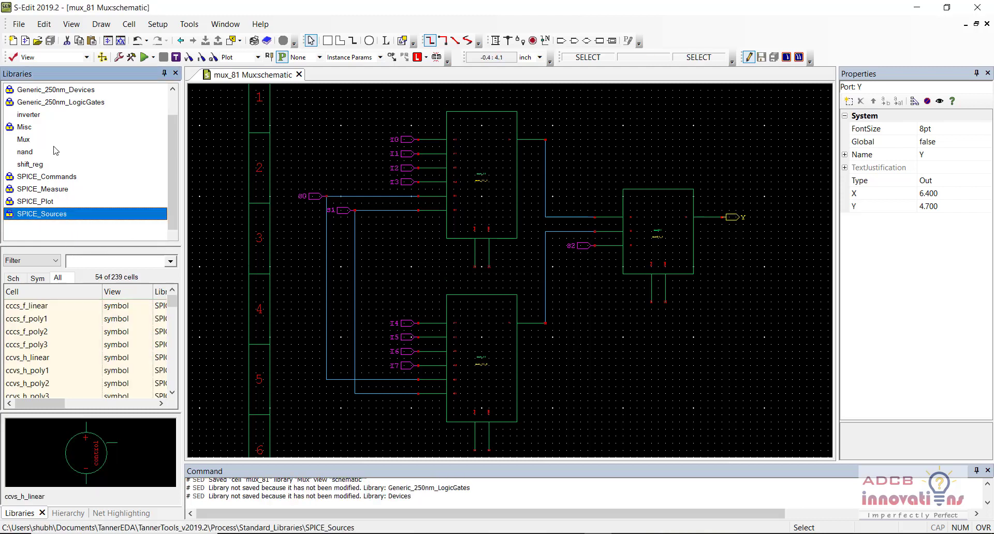
pyautogui.click(46, 129)
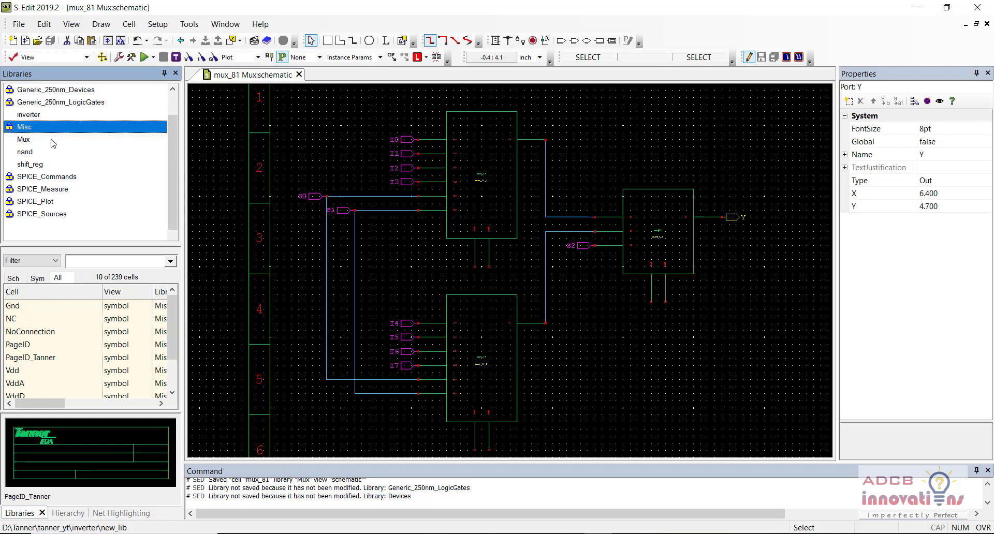
pyautogui.click(101, 258)
pyautogui.write('gnd')
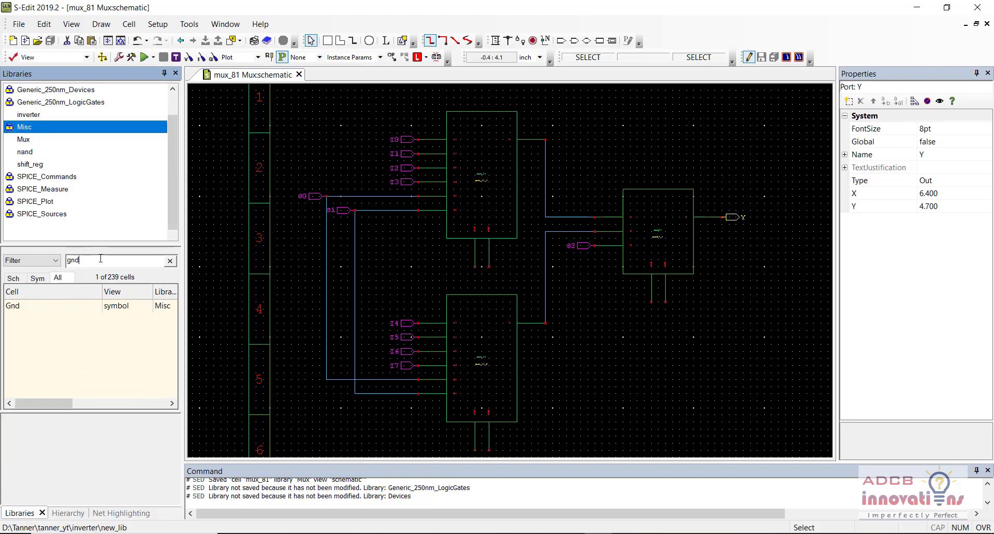
pyautogui.click(74, 307)
pyautogui.rightClick(74, 307)
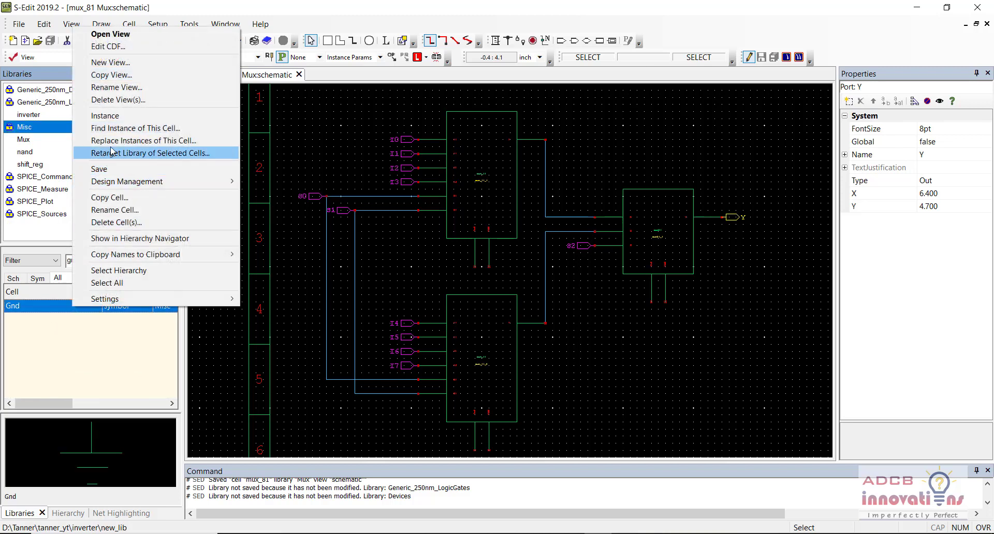
pyautogui.click(106, 116)
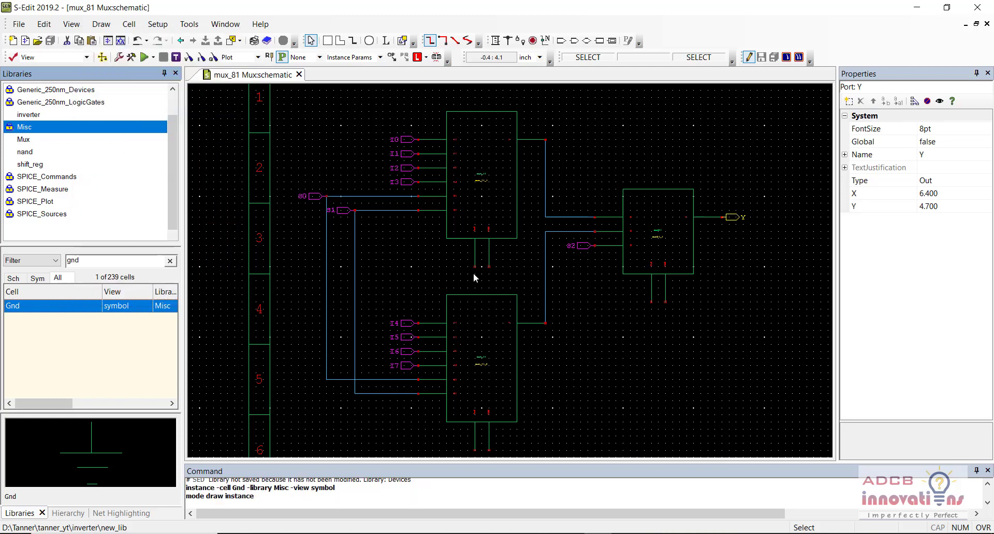
pyautogui.press('r')
pyautogui.press('r')
pyautogui.press('r')
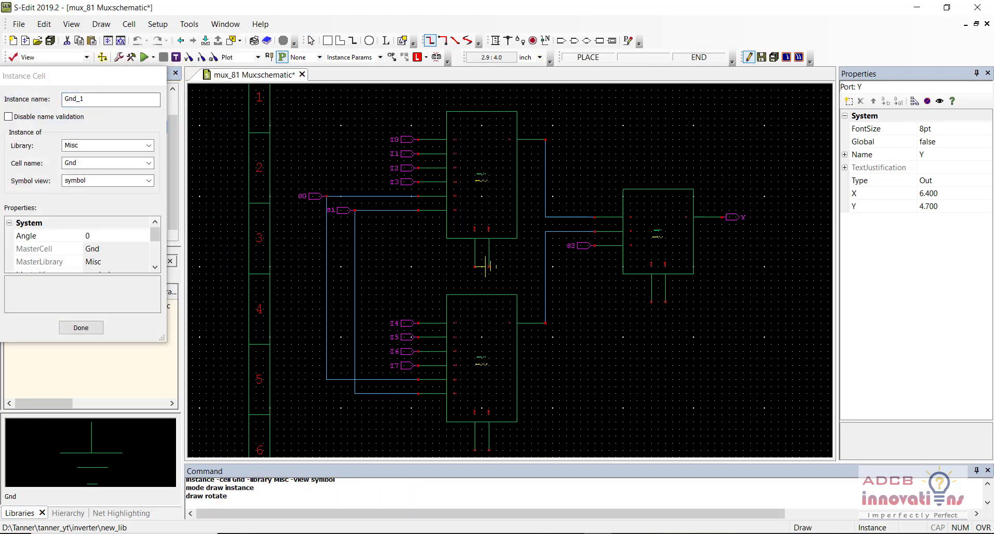
pyautogui.click(475, 267)
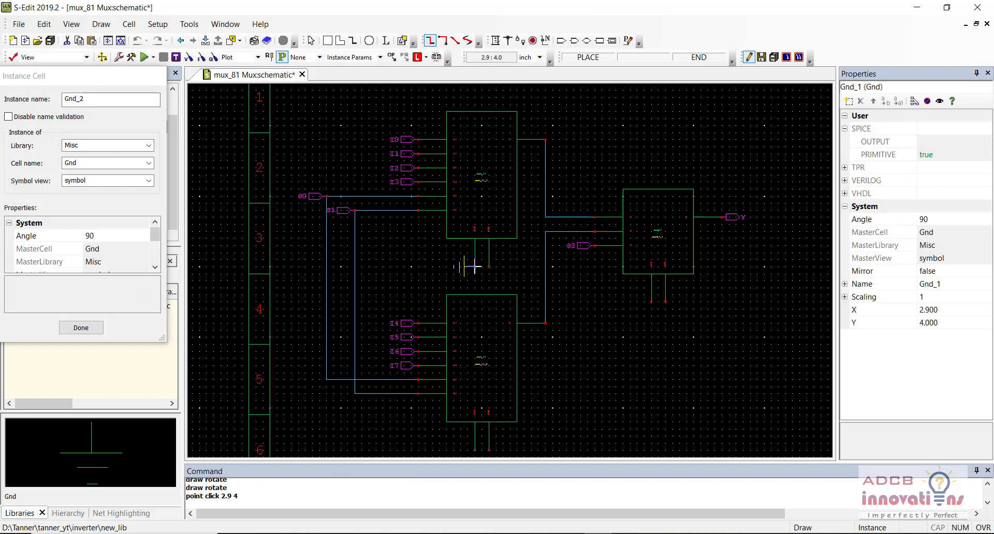
# Place Gnd symbols at 90 degrees on the left supply pins of the mux21 and the lower mux_41.
pyautogui.click(652, 301)
pyautogui.scroll(-2, 471, 308)
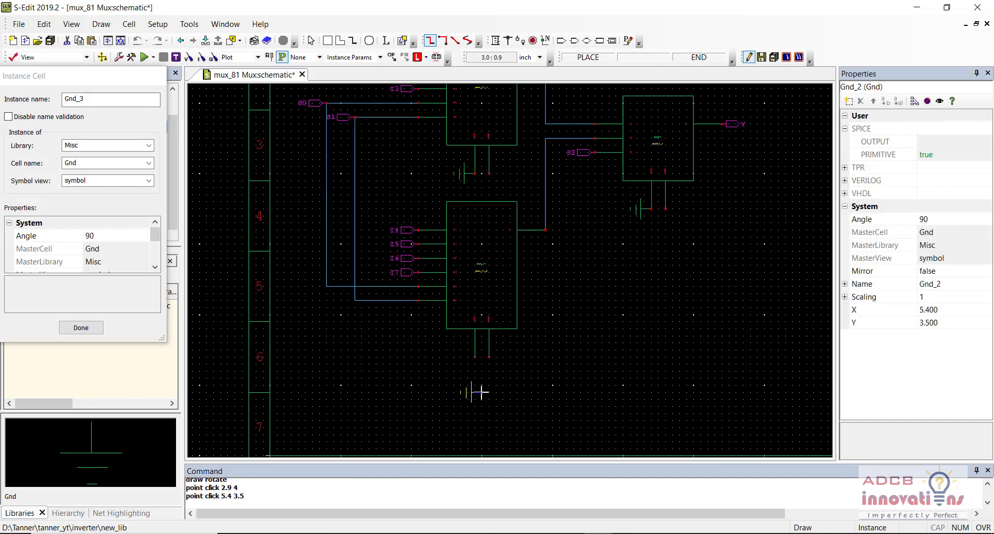
pyautogui.click(474, 356)
pyautogui.press('Escape')
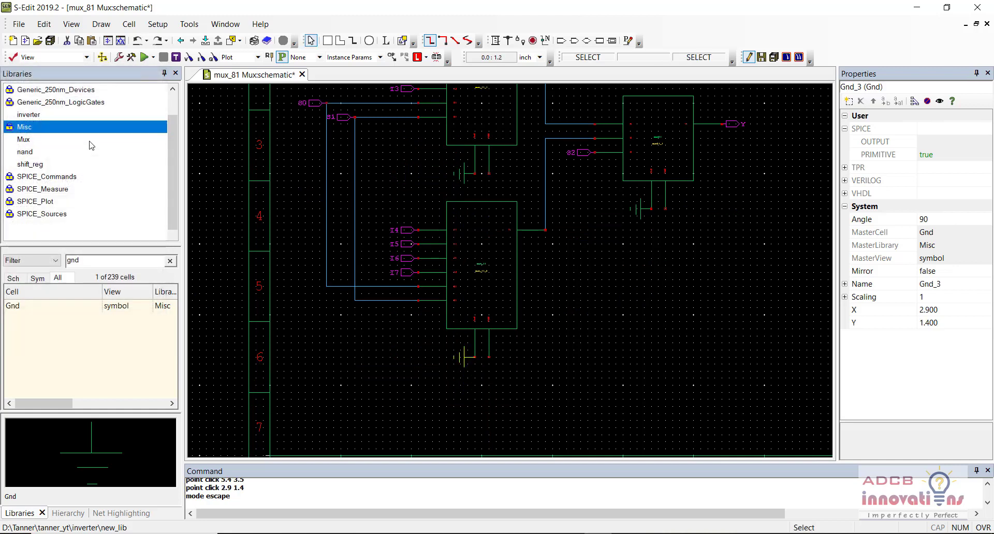
# Place a Vdd symbol from the Misc library, rotated 90 degrees, on the upper mux_41's right supply pin at (3.1, 4.0).
pyautogui.doubleClick(92, 258)
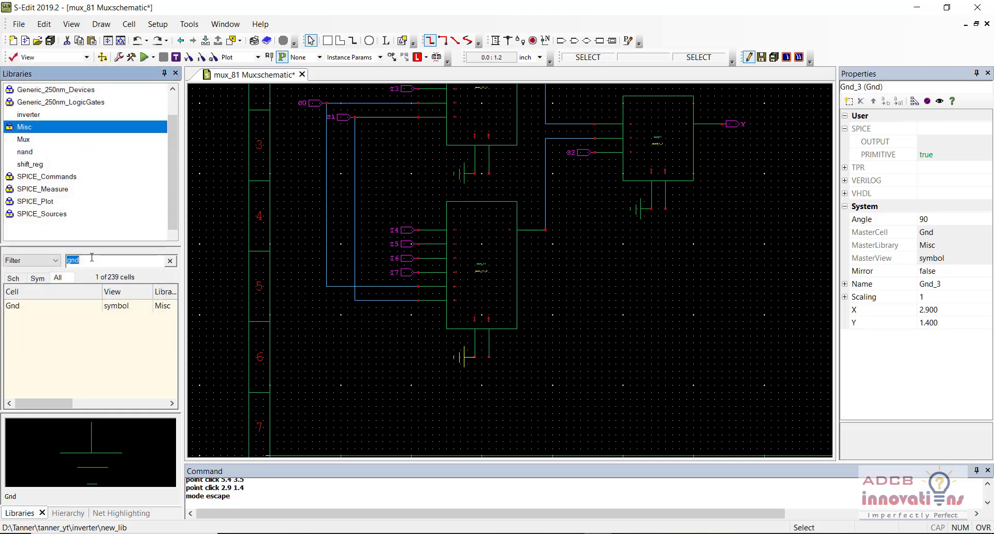
pyautogui.write('vdd')
pyautogui.click(66, 307)
pyautogui.rightClick(66, 307)
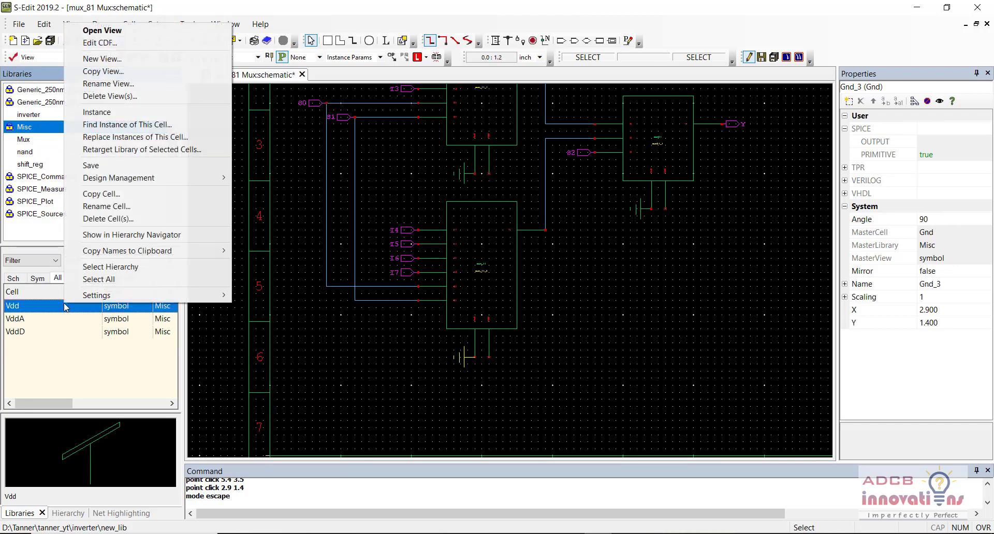
pyautogui.click(97, 112)
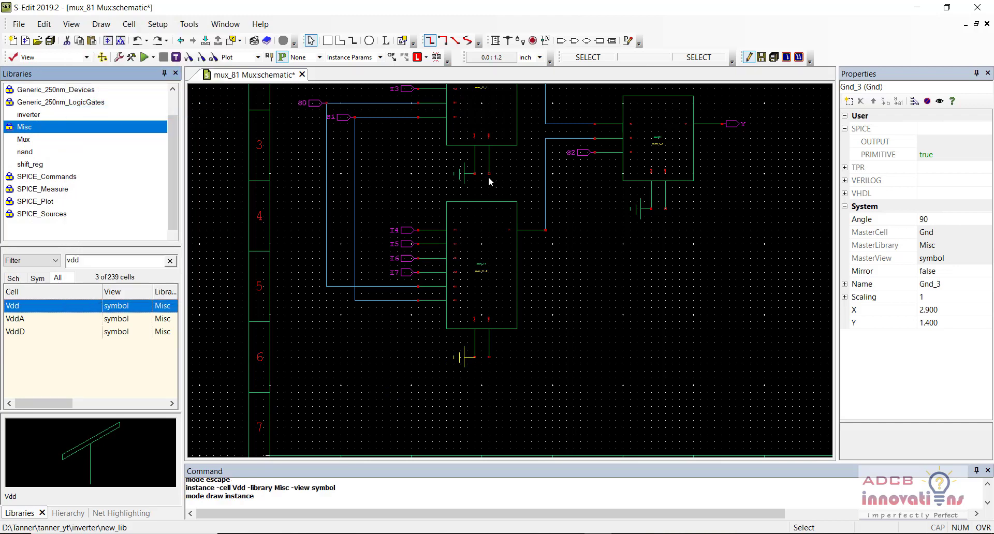
pyautogui.press('r')
pyautogui.press('r')
pyautogui.press('r')
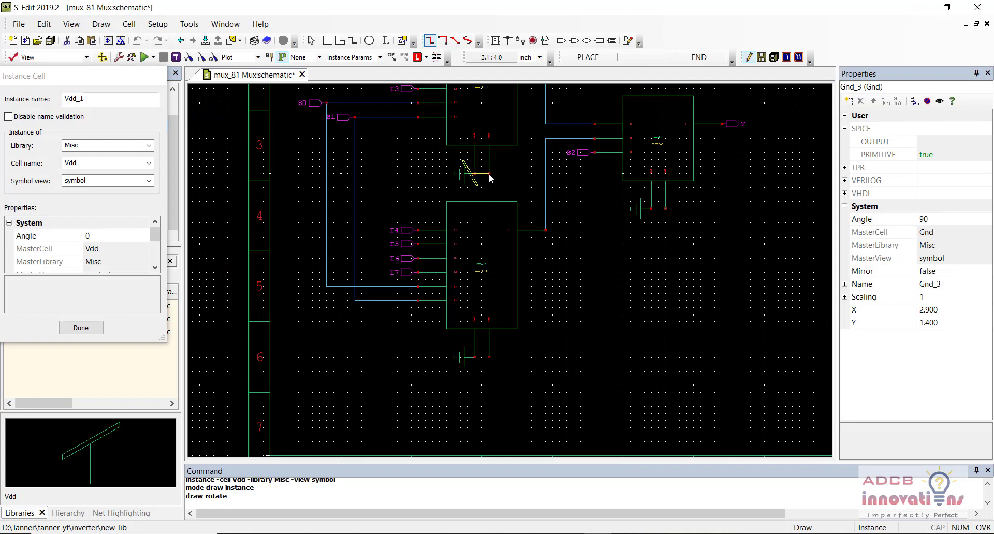
pyautogui.click(489, 173)
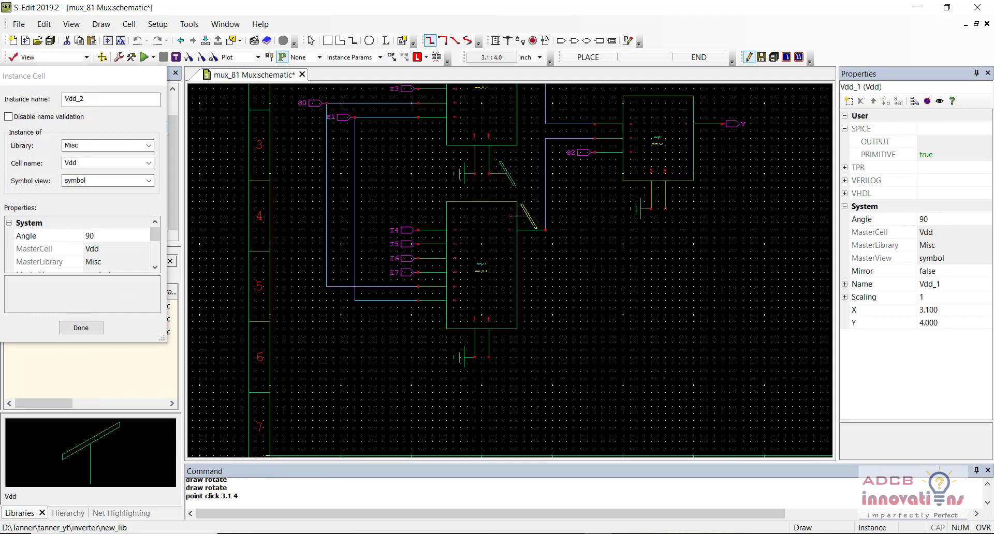
# Place Vdd symbols at 90 degrees on the right supply pins of the lower mux_41 and the mux21.
pyautogui.click(490, 357)
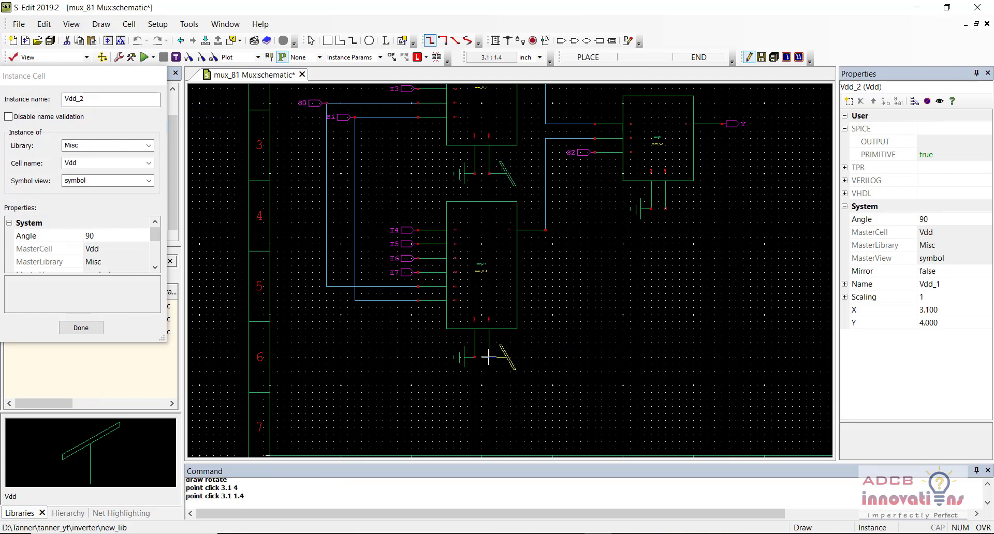
pyautogui.click(665, 211)
pyautogui.scroll(3, 644, 272)
pyautogui.press('Escape')
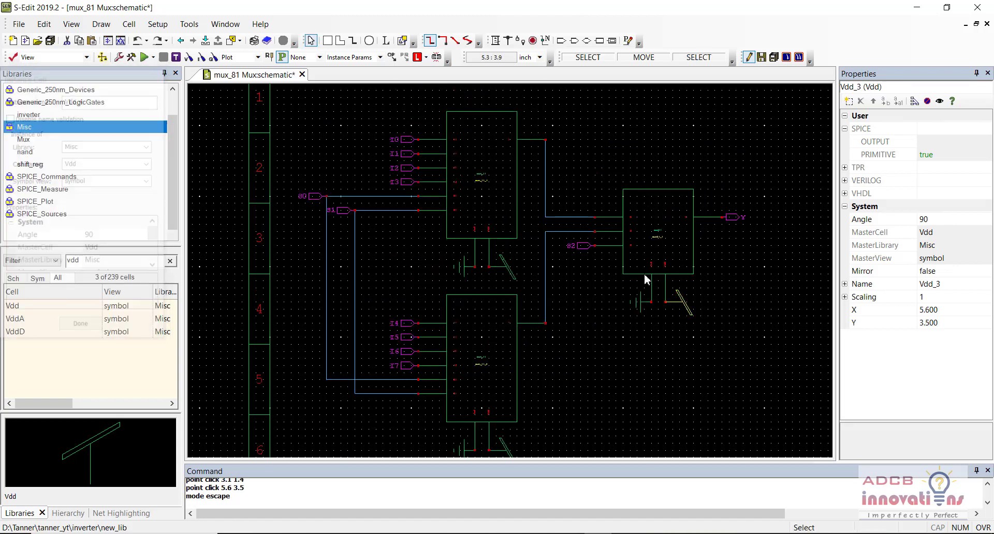
# Place a vbit source from SPICE_Sources, turned upside down at (0.8, 5.6), with its positive terminal on the S0 net.
pyautogui.click(63, 216)
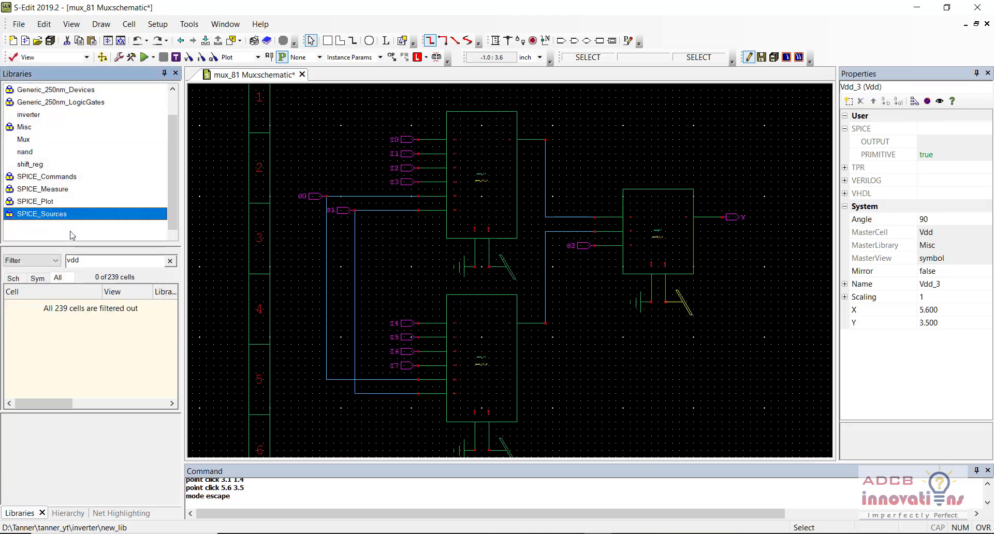
pyautogui.doubleClick(87, 259)
pyautogui.write('vbit')
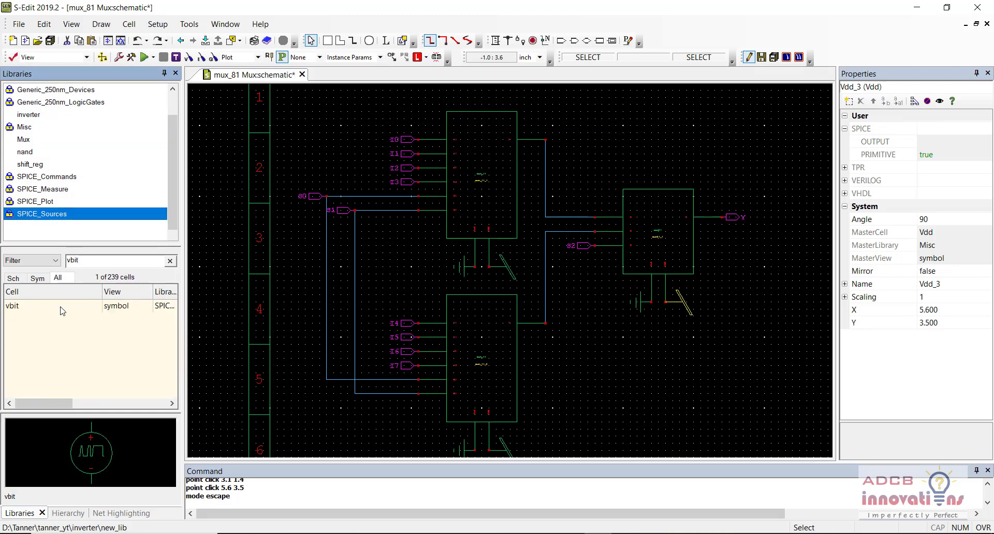
pyautogui.click(62, 311)
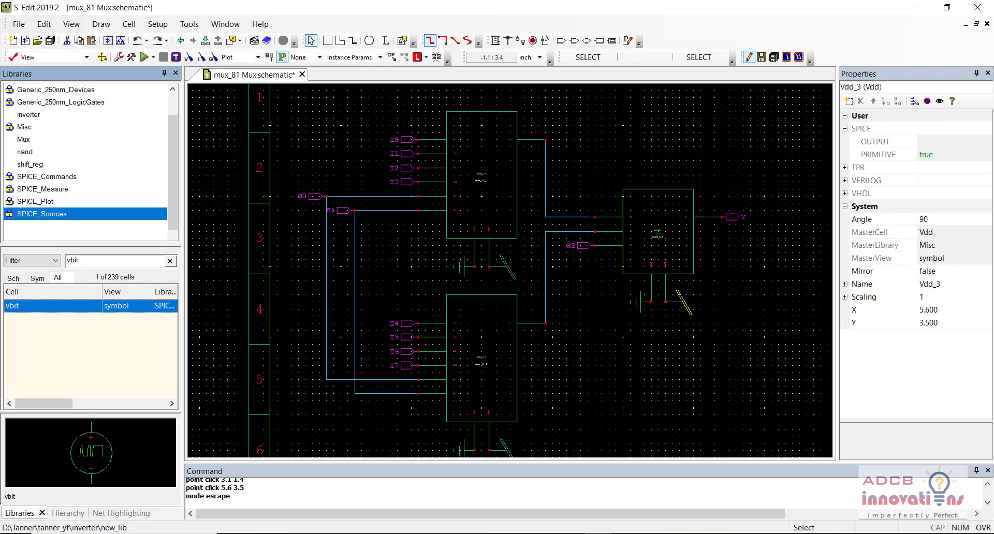
pyautogui.rightClick(97, 311)
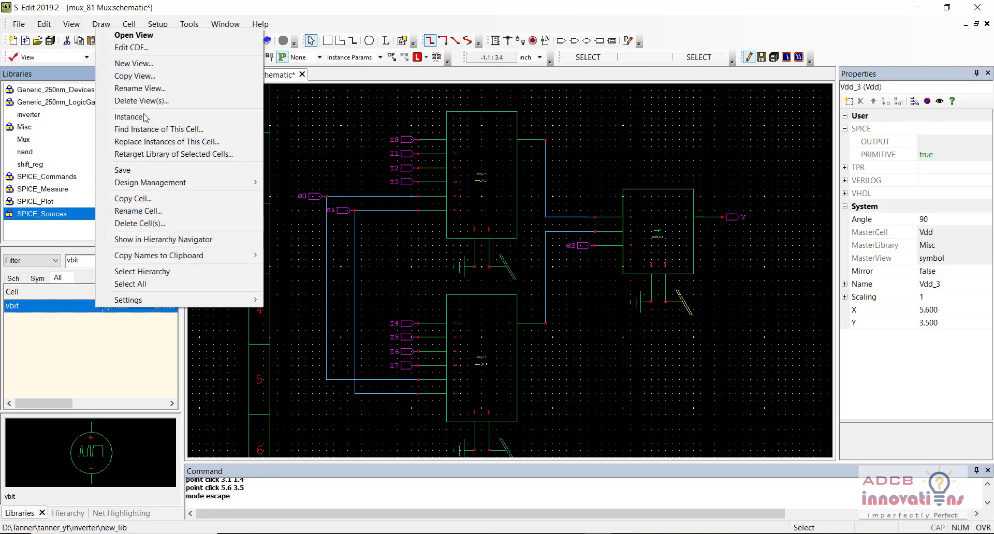
pyautogui.click(124, 118)
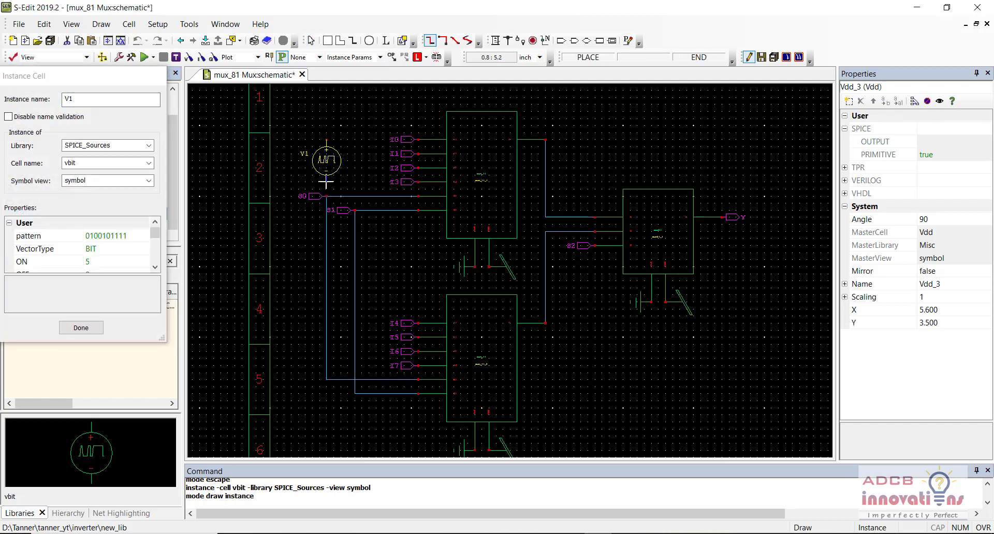
pyautogui.press('r')
pyautogui.press('r')
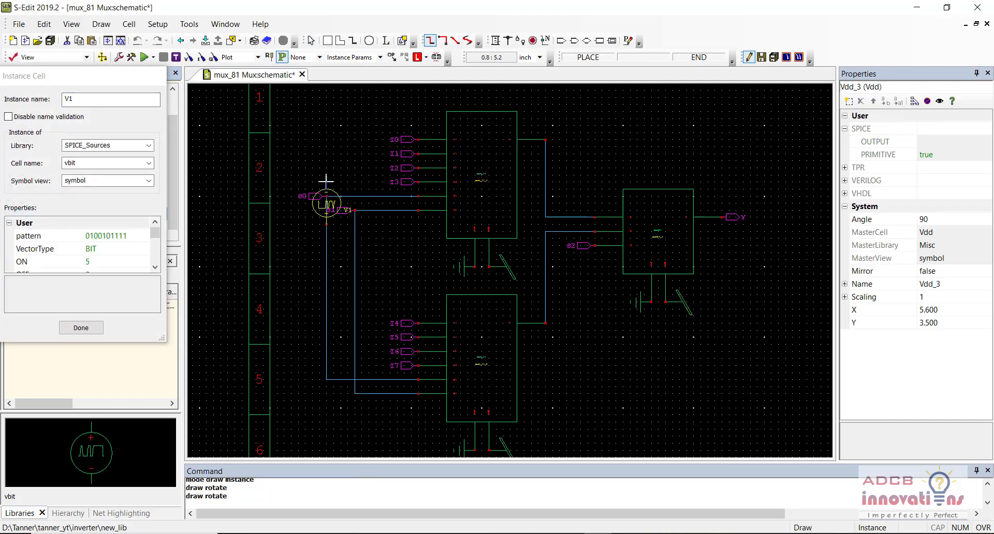
pyautogui.click(326, 153)
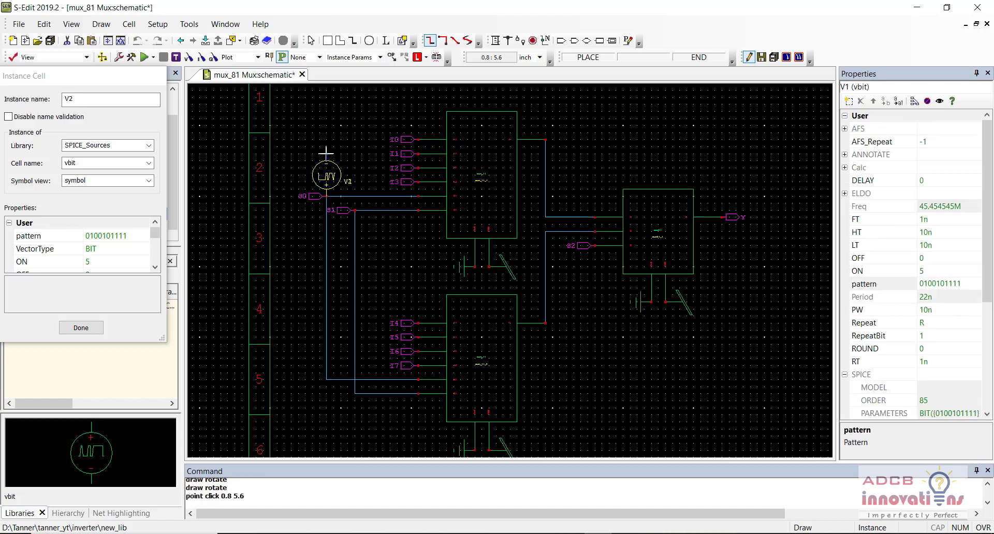
# Place a second vbit source upright at (0.4, 3.9), to the left of the S0 and S1 wiring.
pyautogui.press('r')
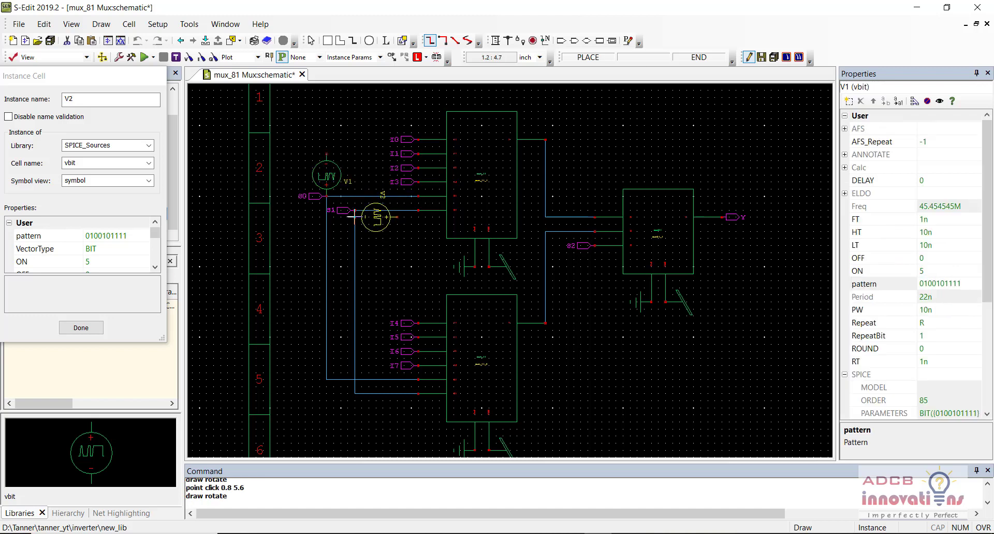
pyautogui.press('r')
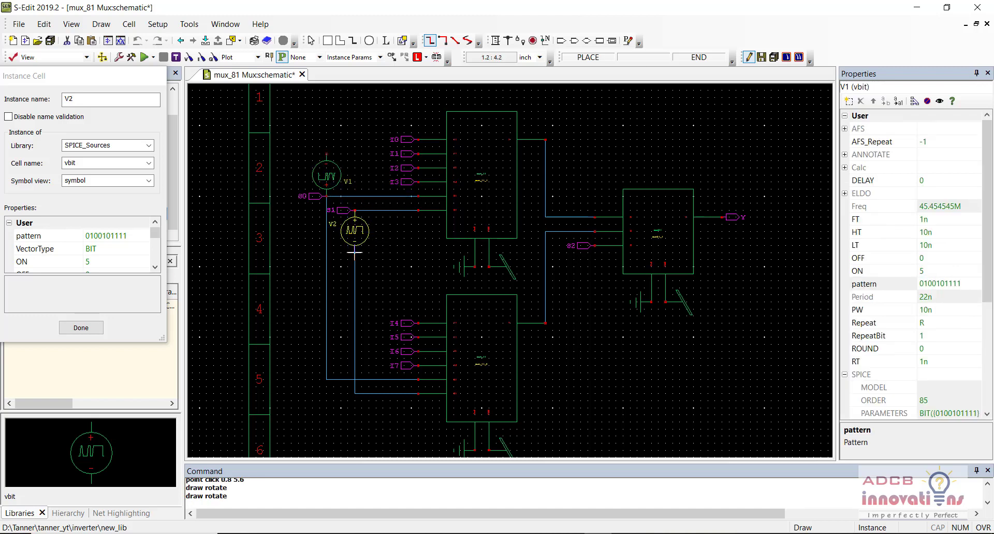
pyautogui.press('r')
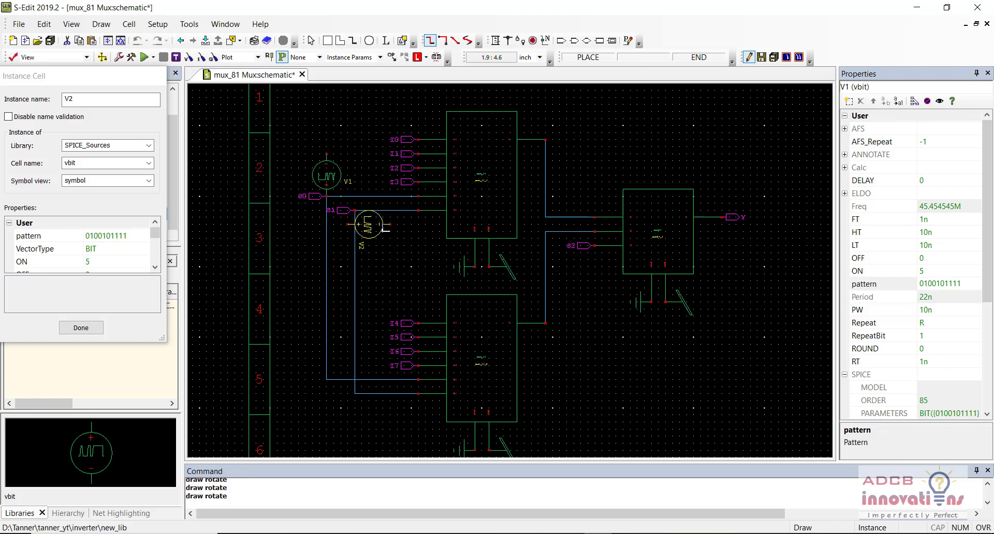
pyautogui.press('r')
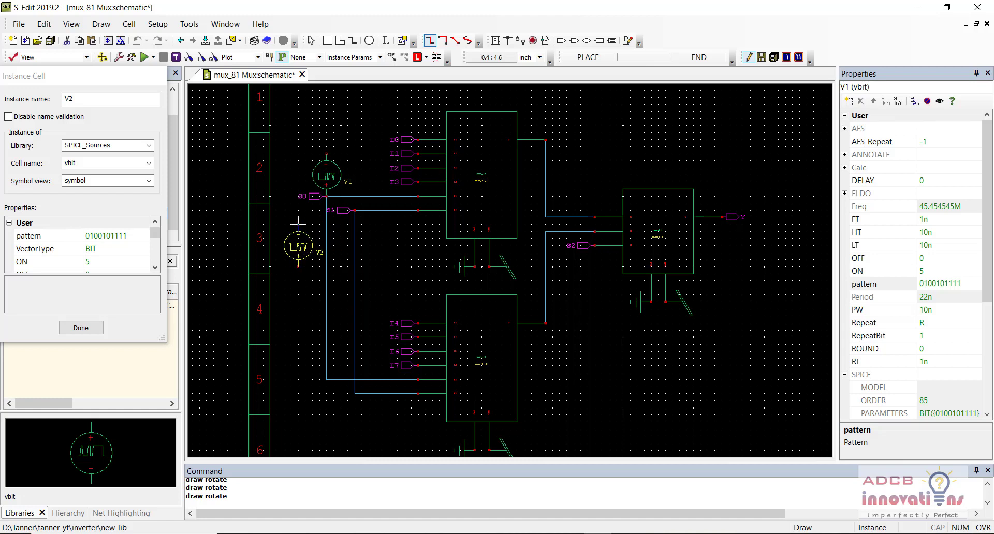
pyautogui.press('r')
pyautogui.press('r')
pyautogui.click(299, 274)
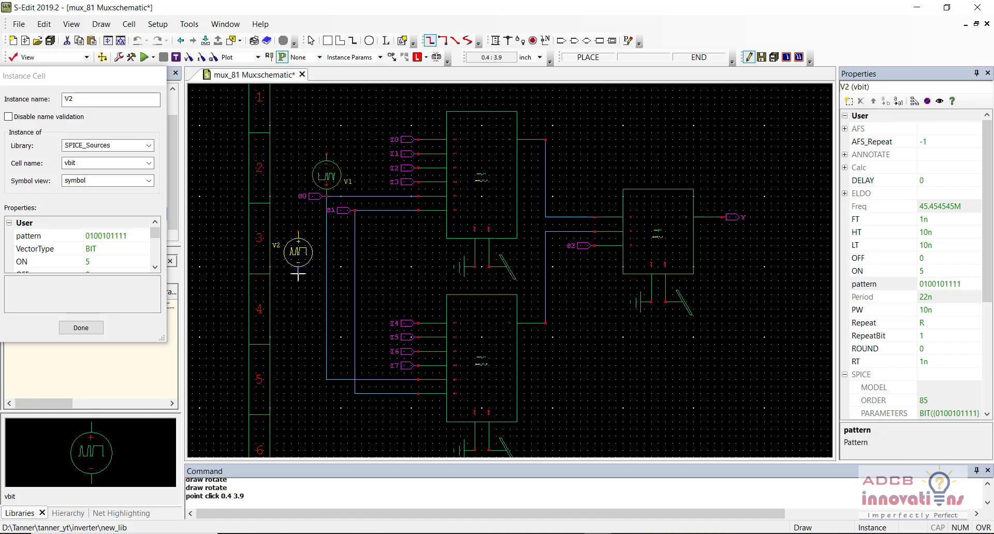
pyautogui.press('Escape')
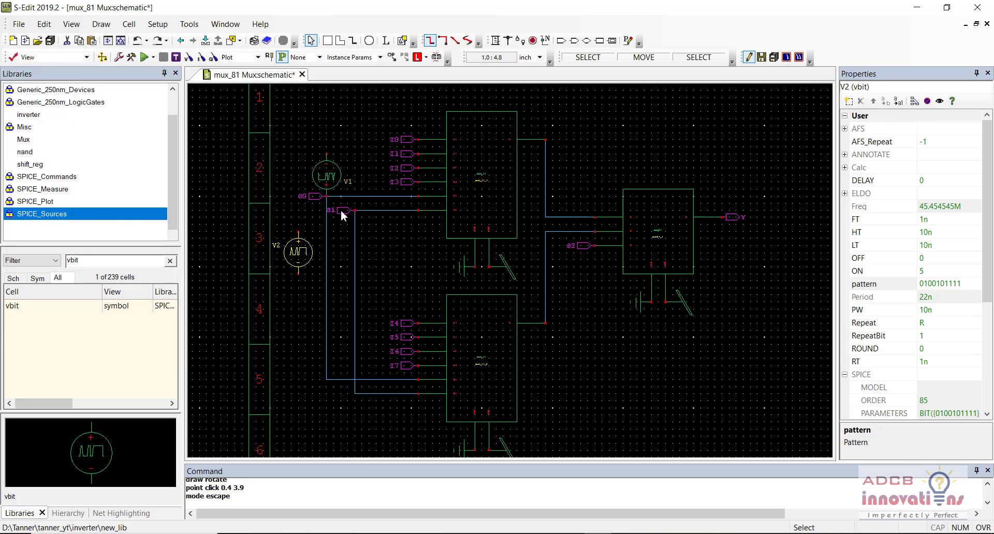
# Move port S1 left to x = 0.4 without its wiring and reconnect it to the select line at x = 1.2.
pyautogui.click(341, 215)
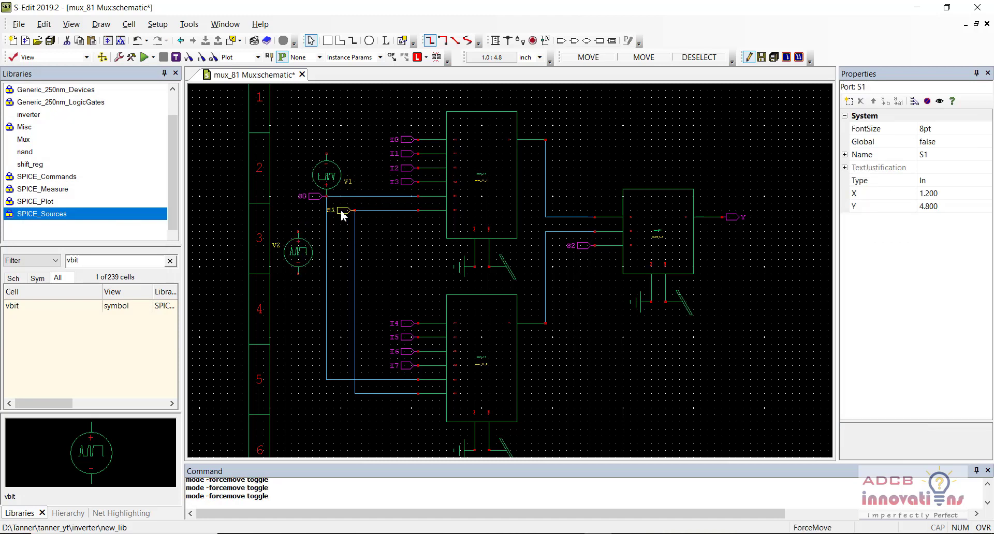
pyautogui.keyDown('alt'); pyautogui.moveTo(341, 216); pyautogui.dragTo(286, 216); pyautogui.keyUp('alt')
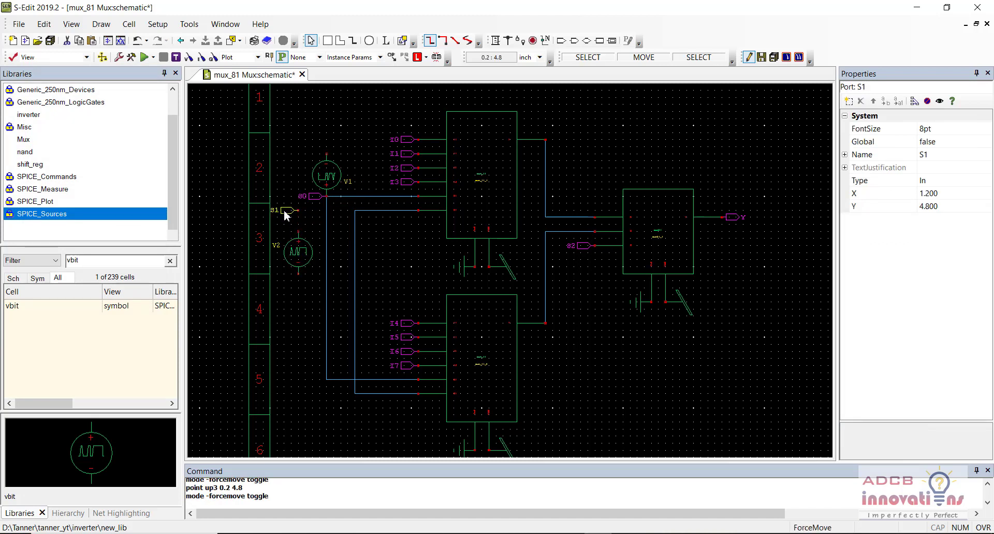
pyautogui.click(495, 40)
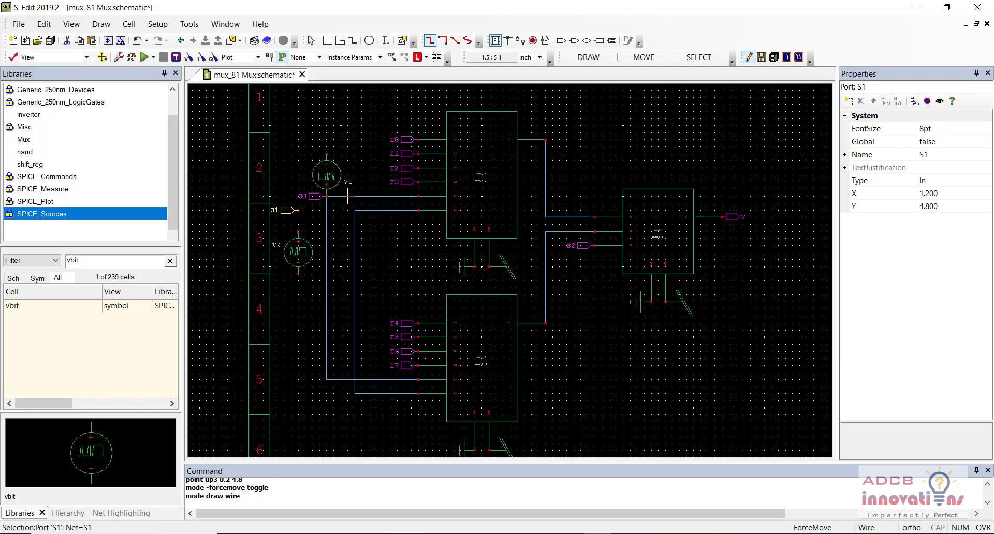
pyautogui.click(298, 210)
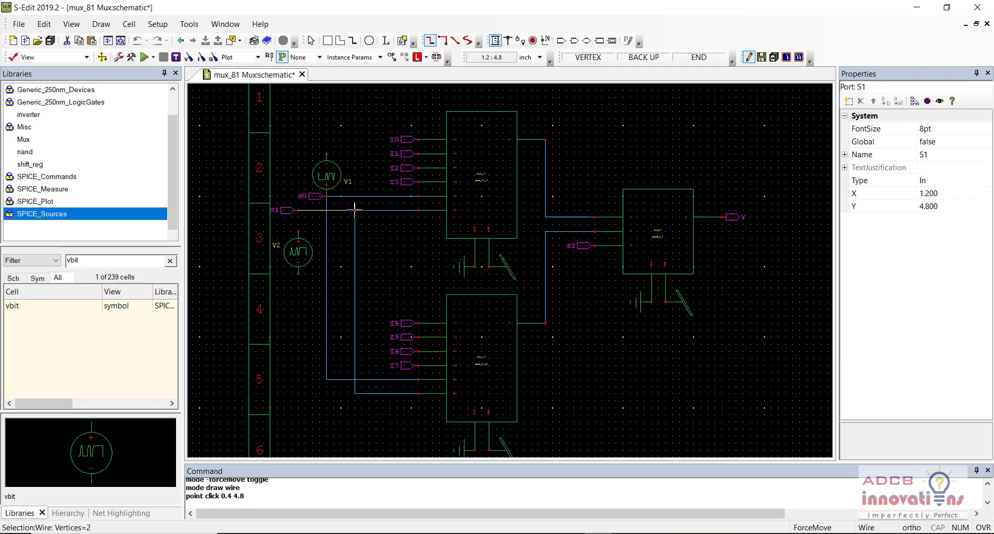
pyautogui.click(355, 210)
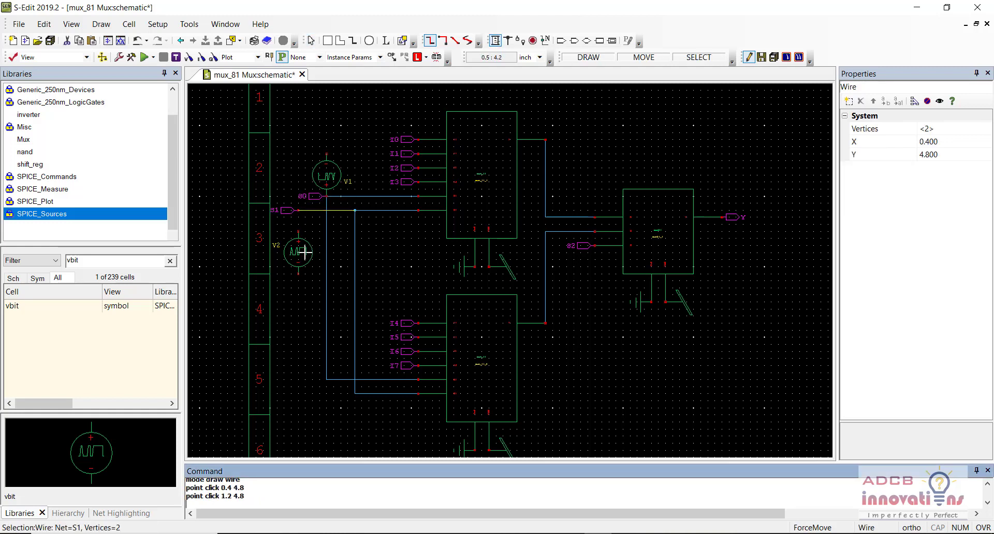
# Move the second vbit source up without its wiring so its positive terminal meets port S1 at (0.4, 4.8).
pyautogui.click(311, 40)
pyautogui.click(299, 253)
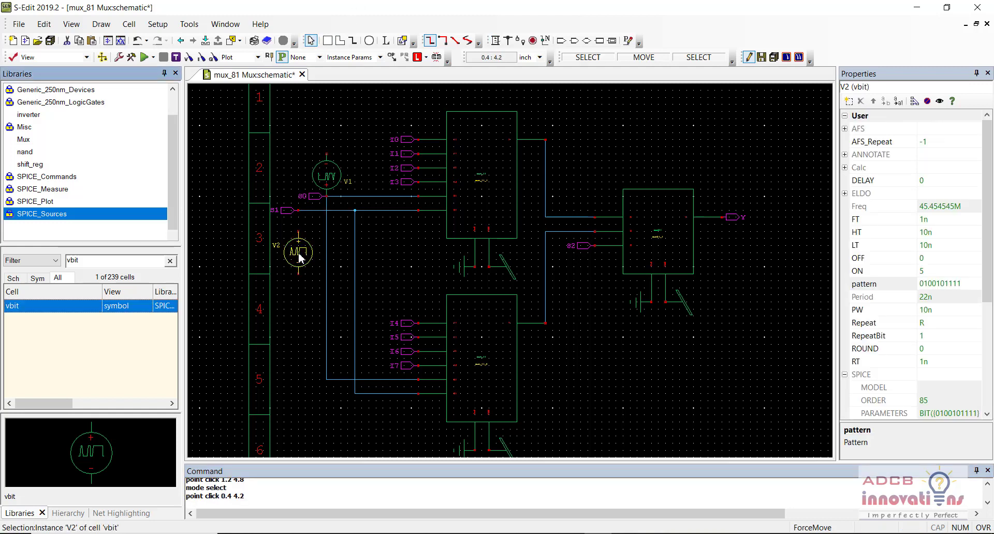
pyautogui.moveTo(299, 253); pyautogui.dragTo(299, 231)
pyautogui.press('m')
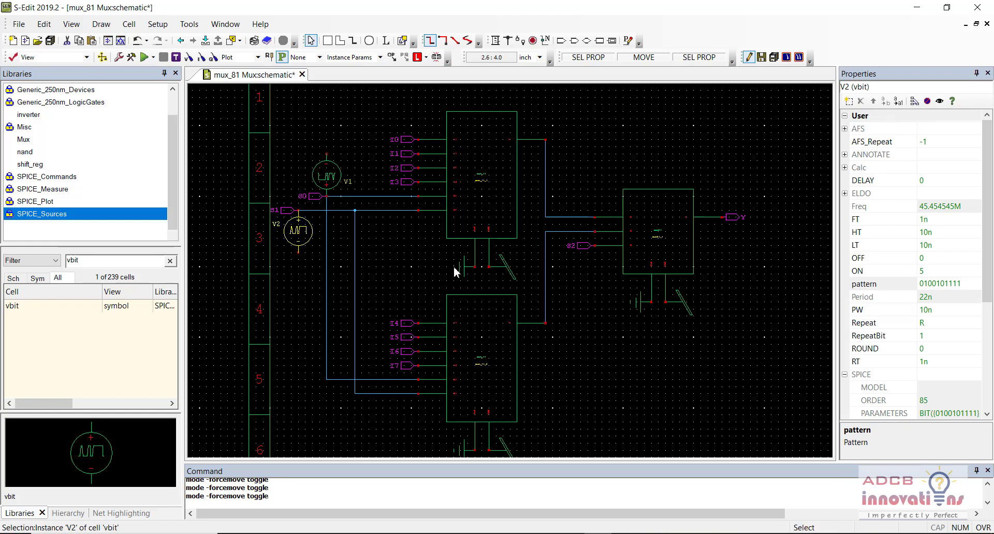
# Copy the S1 vbit source and paste it below port S2 with its positive terminal on the S2 net.
pyautogui.hotkey('ctrl', 'c')
pyautogui.hotkey('ctrl', 'v')
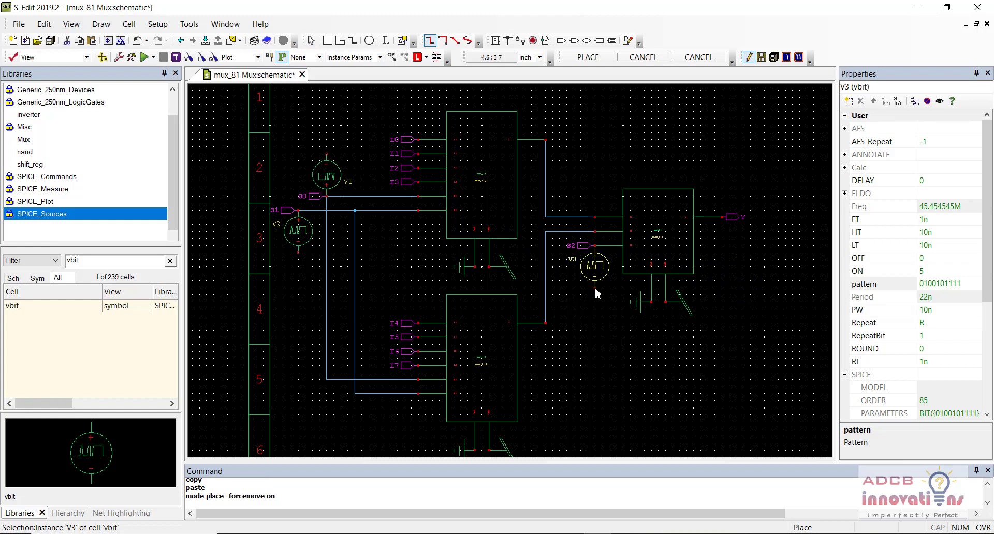
pyautogui.click(595, 294)
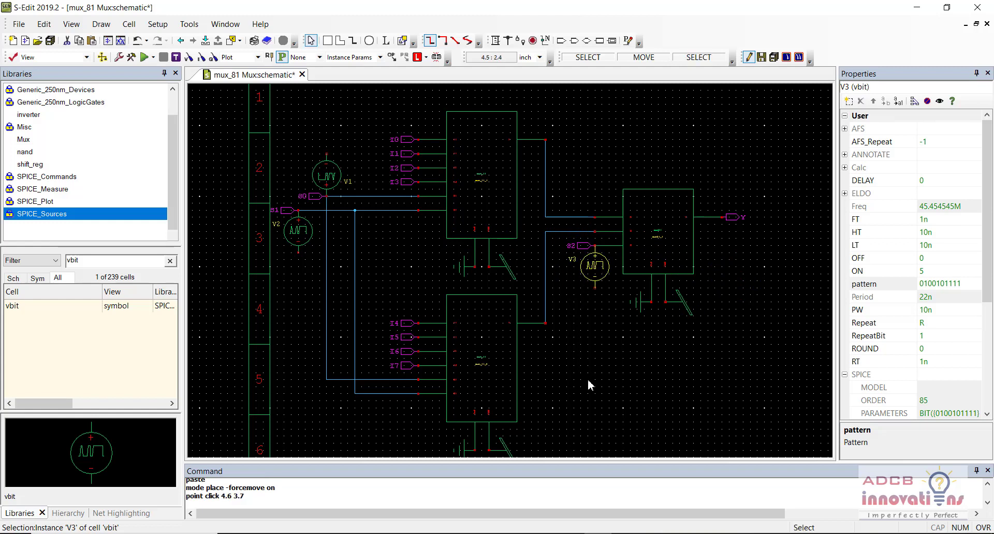
pyautogui.click(588, 379)
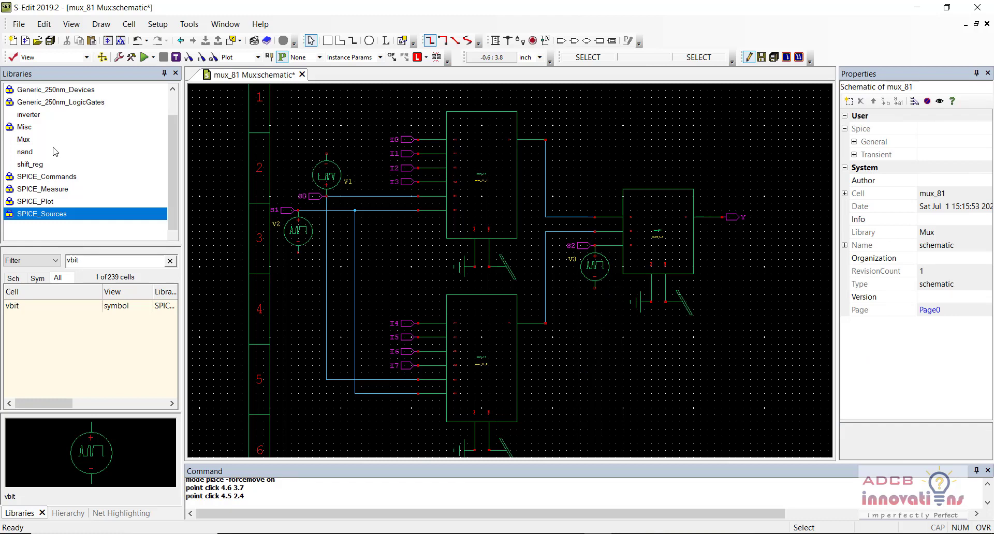
# Place a vdc source from SPICE_Sources at (7.0, 6.0), above and to the right of the mux21.
pyautogui.doubleClick(103, 259)
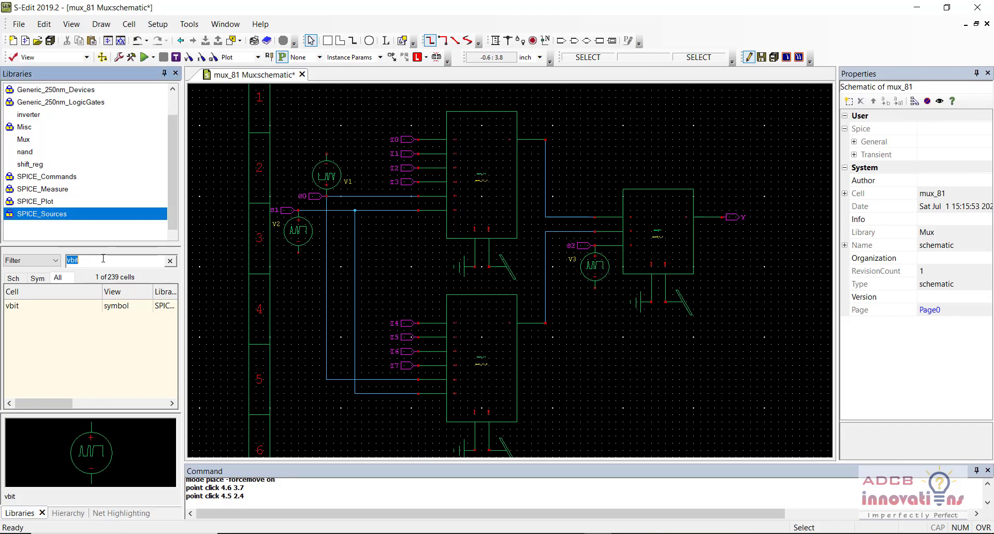
pyautogui.write('vdc')
pyautogui.rightClick(91, 313)
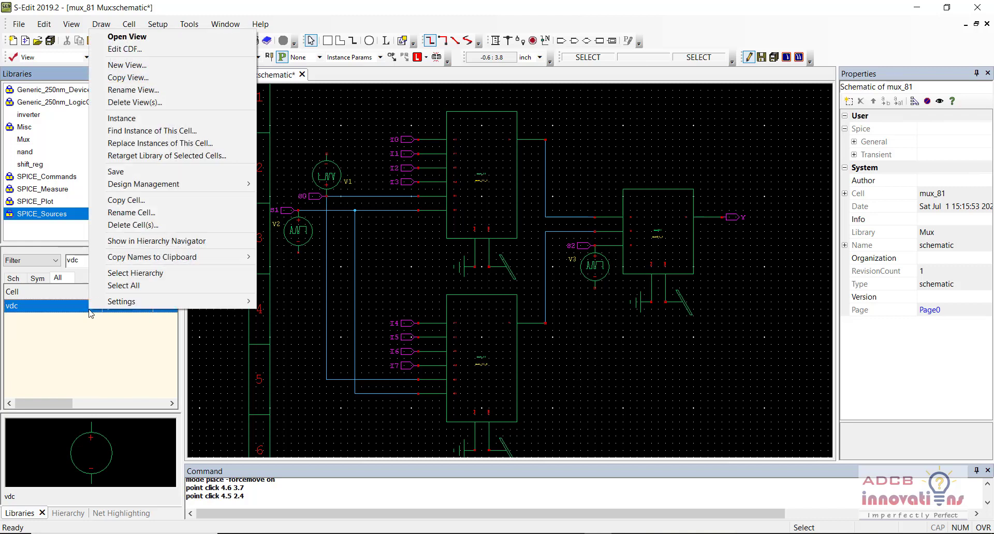
pyautogui.click(124, 120)
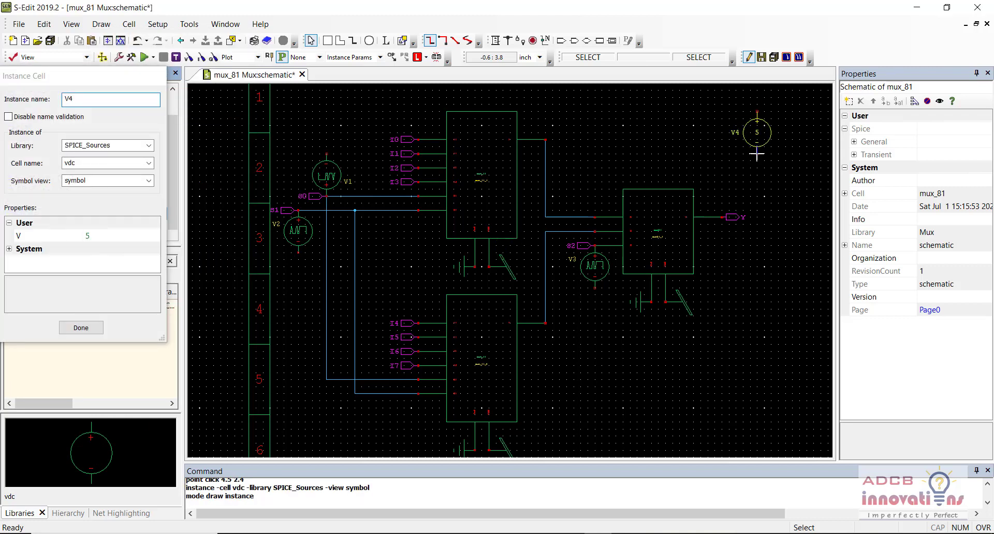
pyautogui.click(764, 169)
pyautogui.press('Escape')
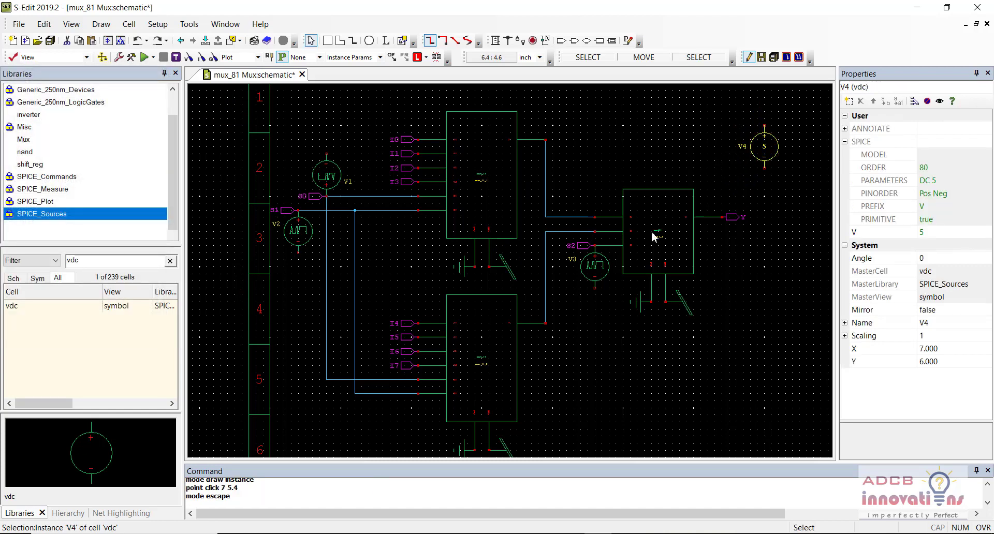
# Place a Gnd symbol from the Misc library, rotated 180 degrees, on the S0 vbit source's negative terminal at (0.8, 5.6).
pyautogui.doubleClick(129, 258)
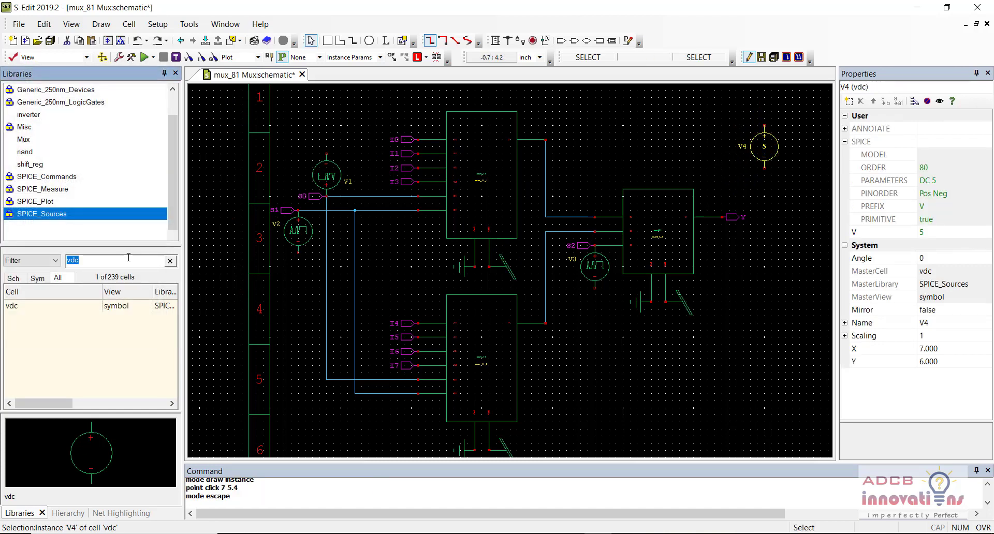
pyautogui.write('gnd')
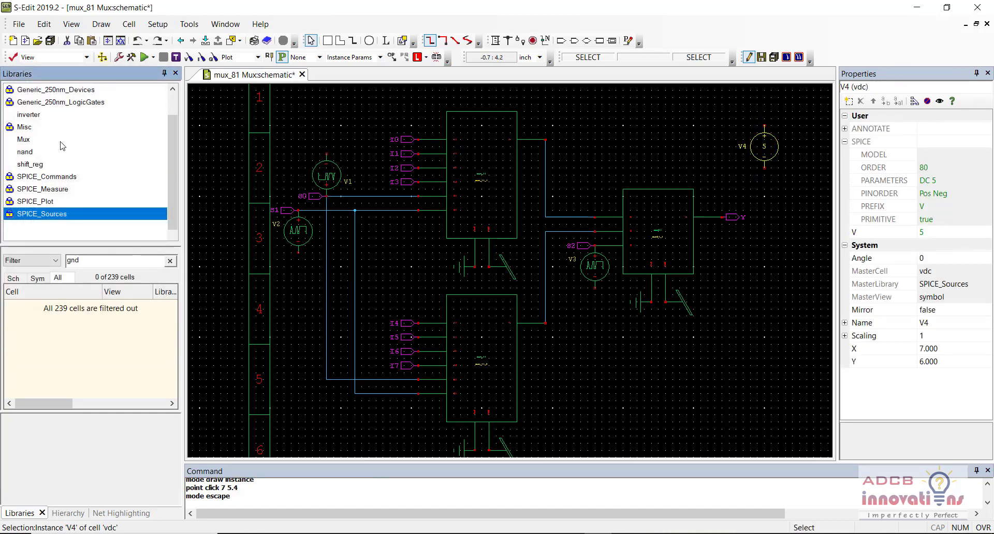
pyautogui.click(54, 129)
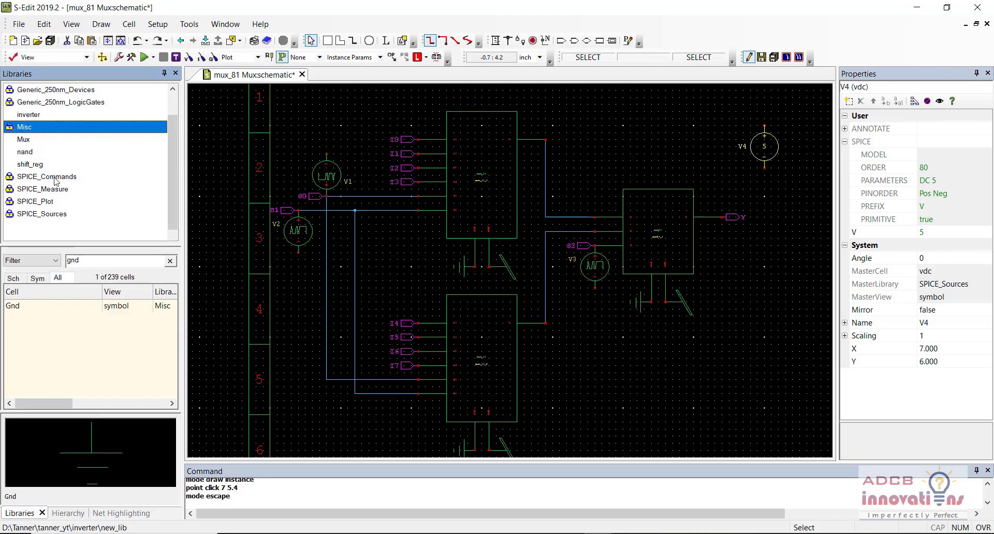
pyautogui.click(52, 307)
pyautogui.rightClick(50, 306)
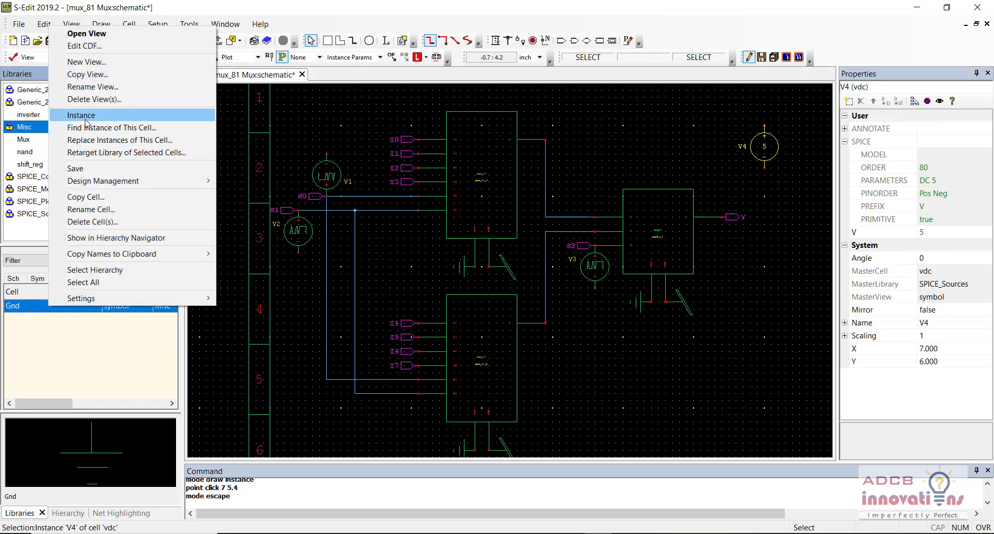
pyautogui.click(86, 122)
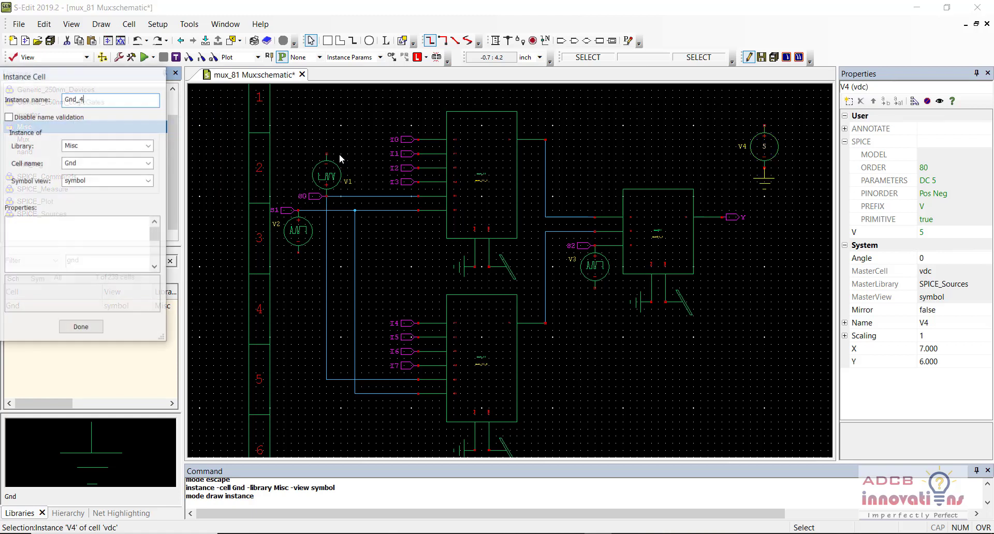
pyautogui.press('r')
pyautogui.press('r')
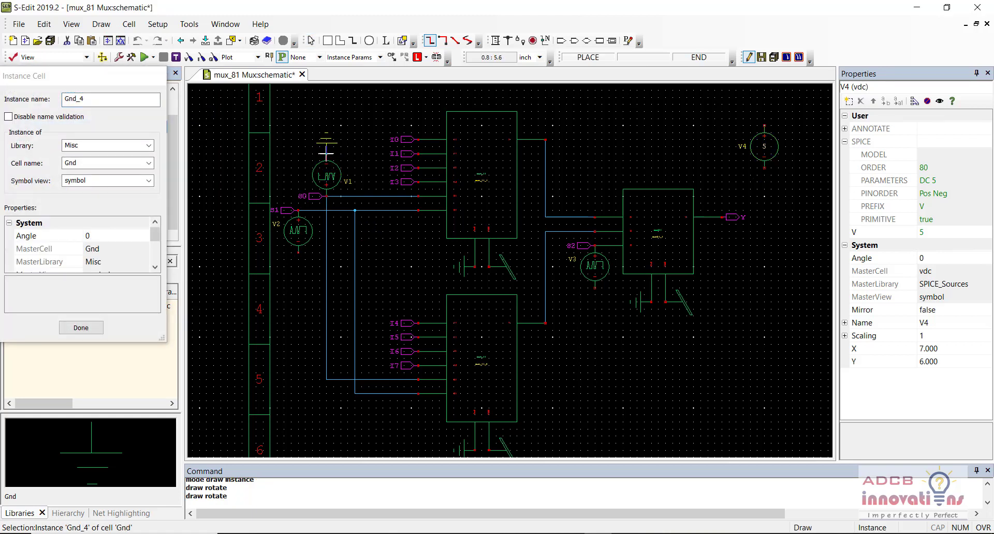
pyautogui.click(326, 153)
# Place upright Gnd symbols on the negative terminals of the S1 vbit, the vdc and the S2 vbit sources.
pyautogui.press('r')
pyautogui.press('r')
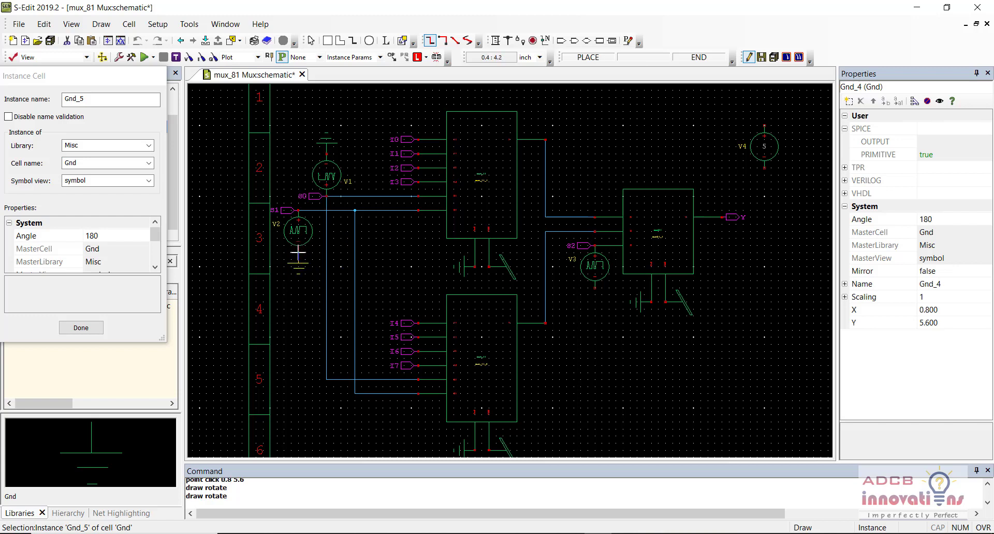
pyautogui.click(298, 253)
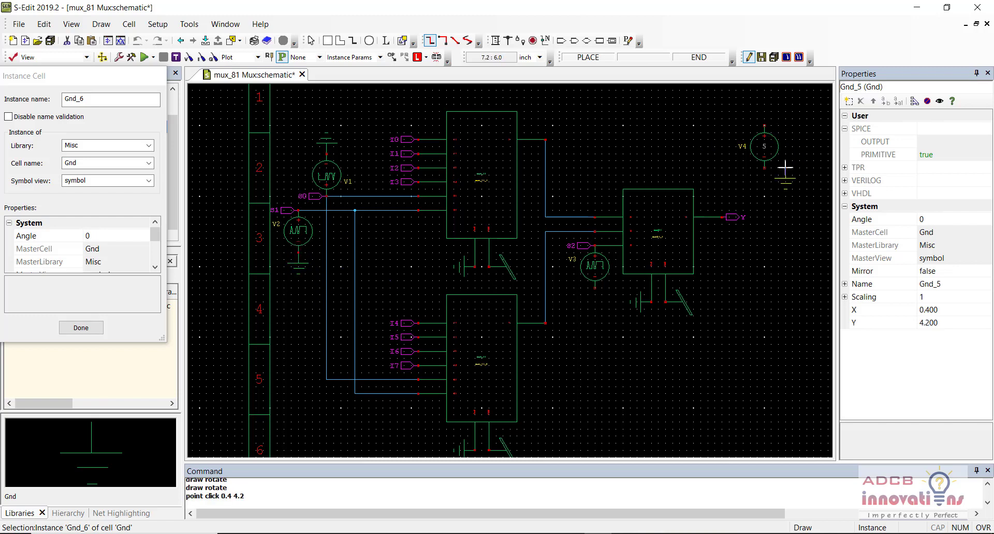
pyautogui.click(764, 168)
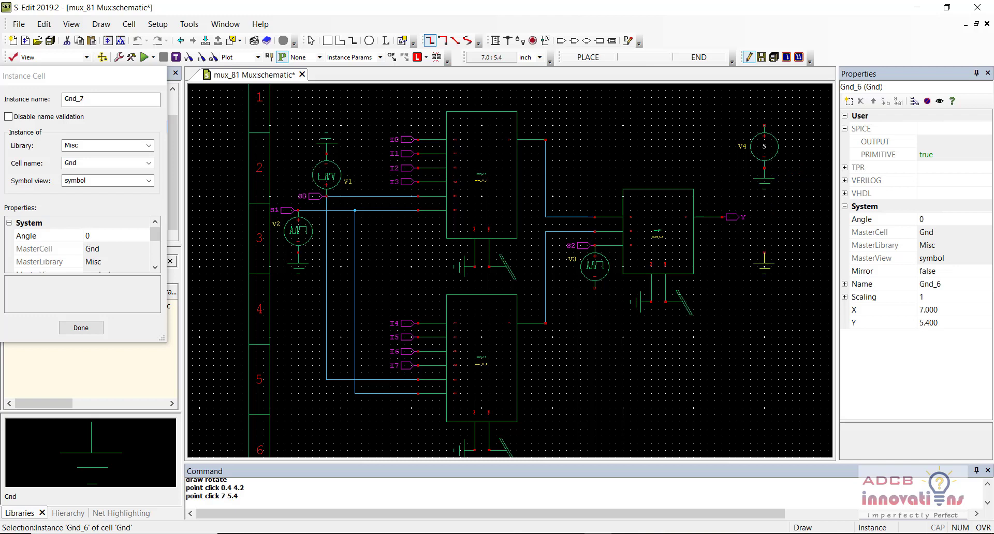
pyautogui.click(595, 288)
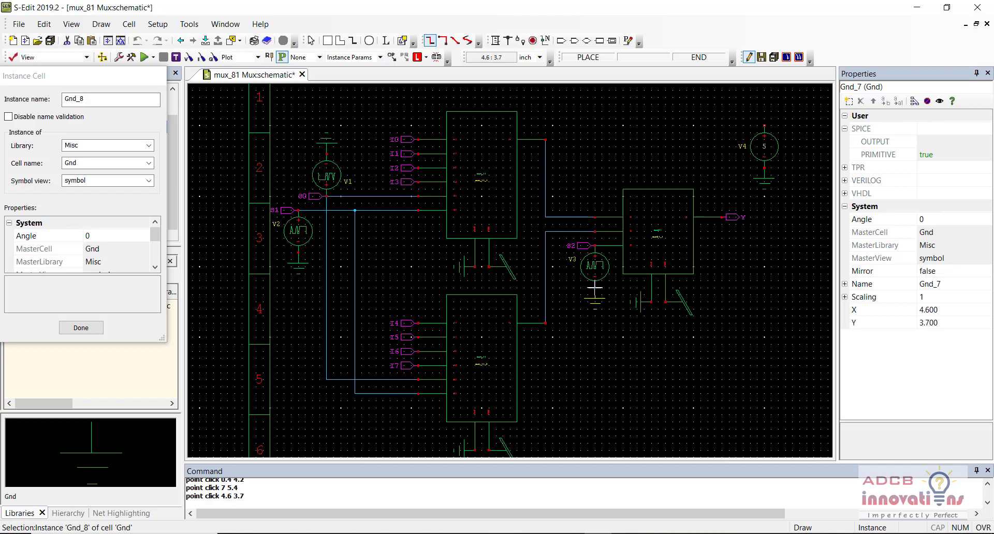
pyautogui.press('Escape')
# Place an upright Vdd symbol from the Misc library on the vdc source's positive terminal at (7.0, 6.0).
pyautogui.doubleClick(87, 264)
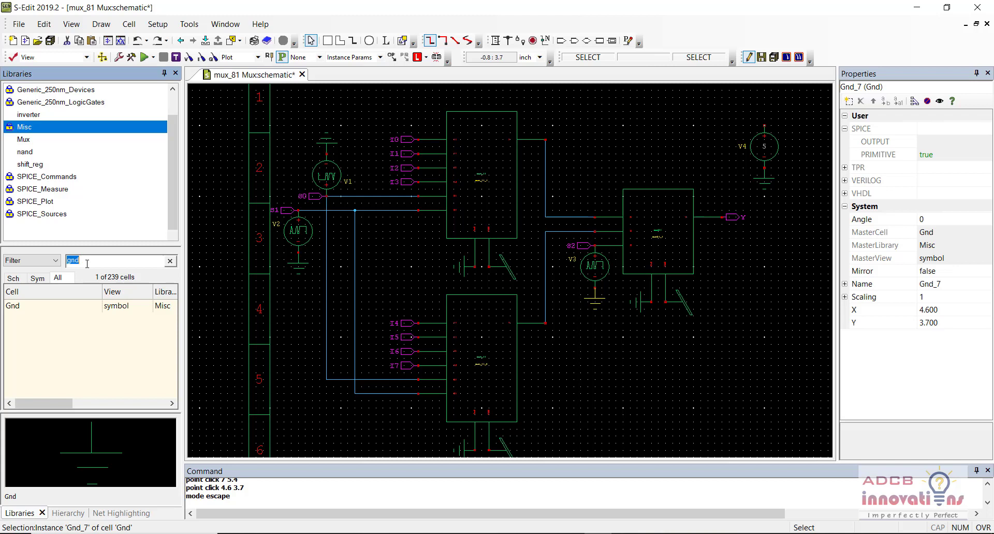
pyautogui.write('vdd')
pyautogui.click(52, 309)
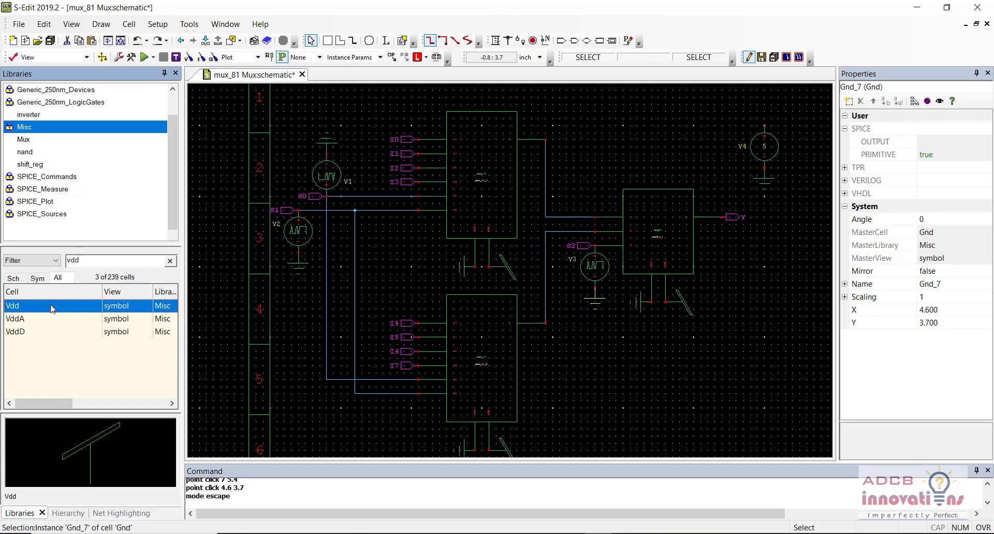
pyautogui.rightClick(53, 309)
pyautogui.click(93, 114)
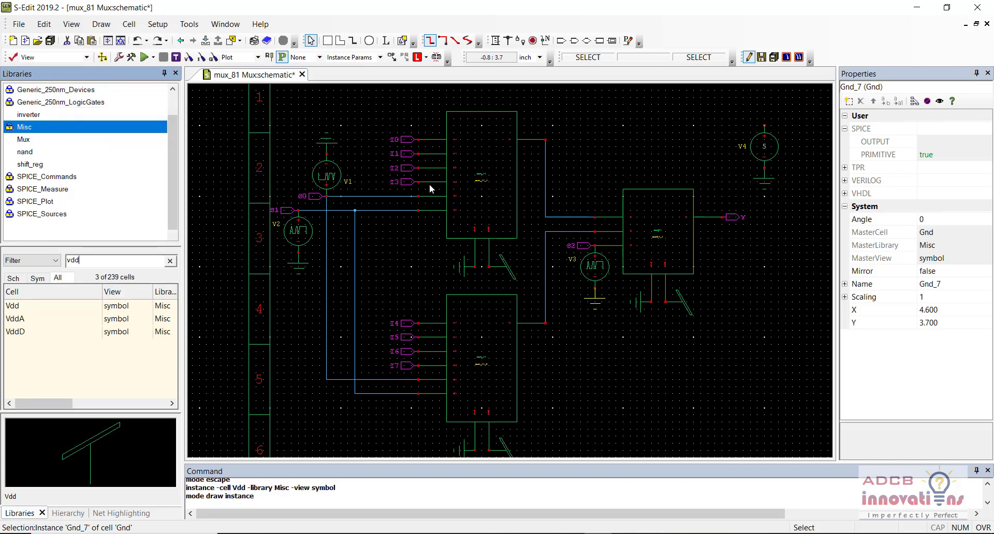
pyautogui.click(770, 126)
pyautogui.press('Escape')
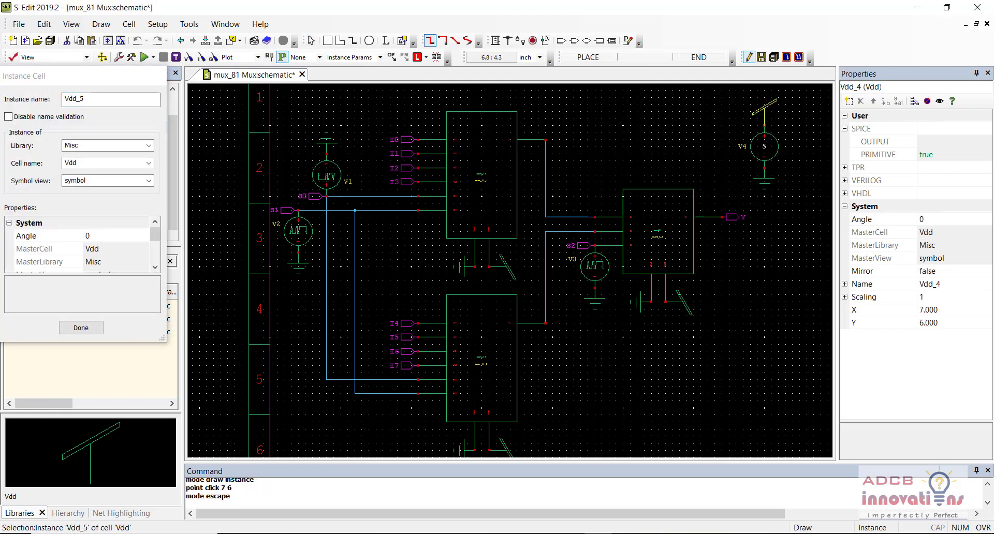
# Place V_VoltagePrint probes from SPICE_Plot, rotated 180 degrees, on the S1 net at (0.4, 4.8) and the S0 net at (0.8, 5.0).
pyautogui.doubleClick(132, 259)
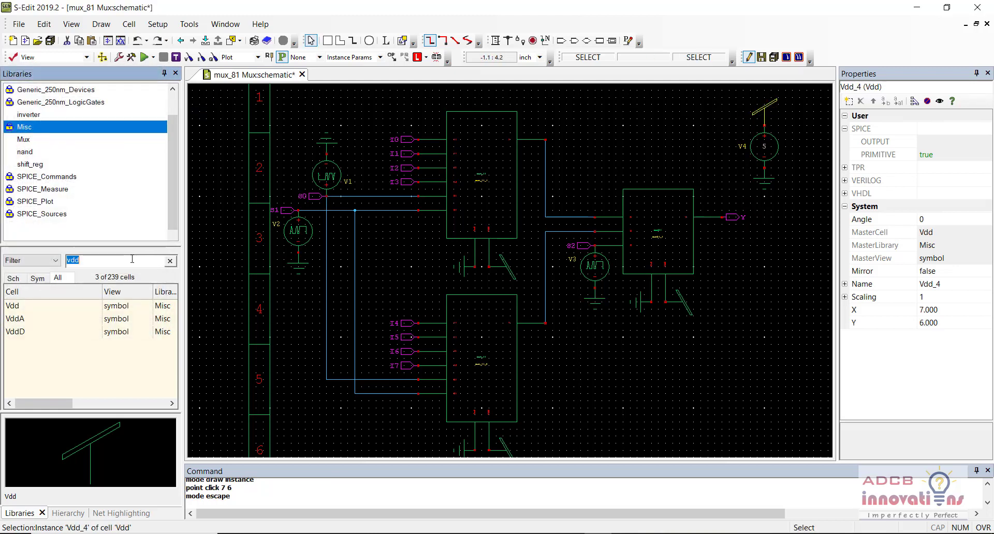
pyautogui.press('BackSpace')
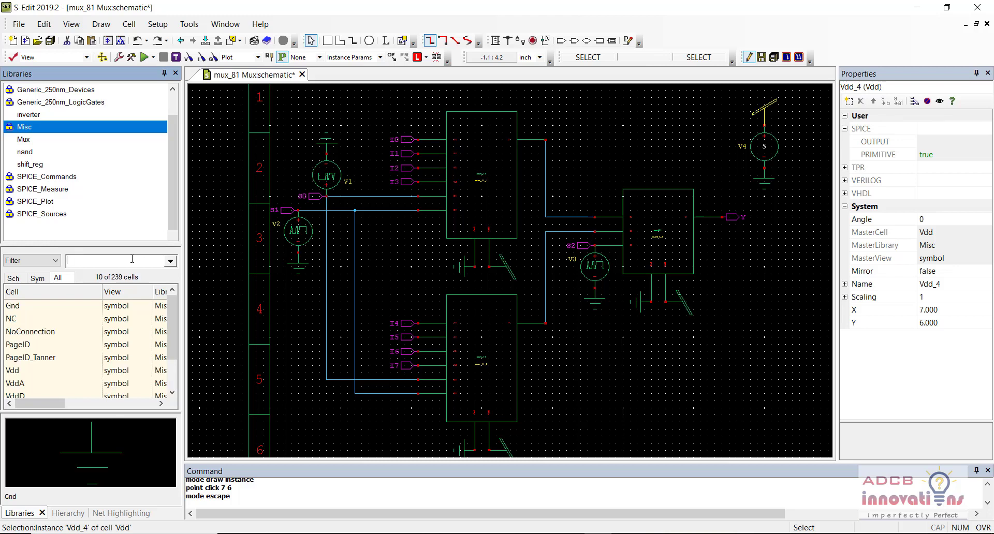
pyautogui.write('voltage')
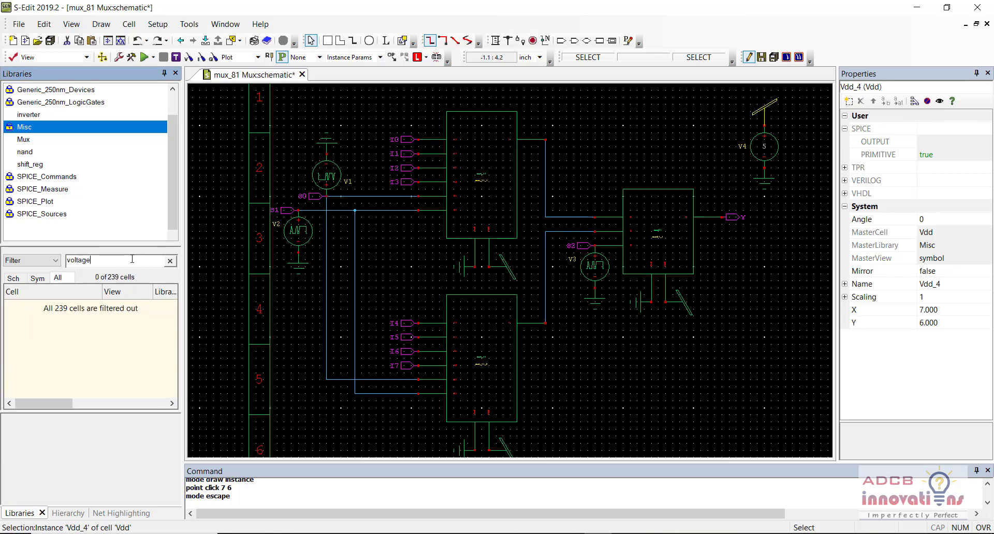
pyautogui.click(60, 212)
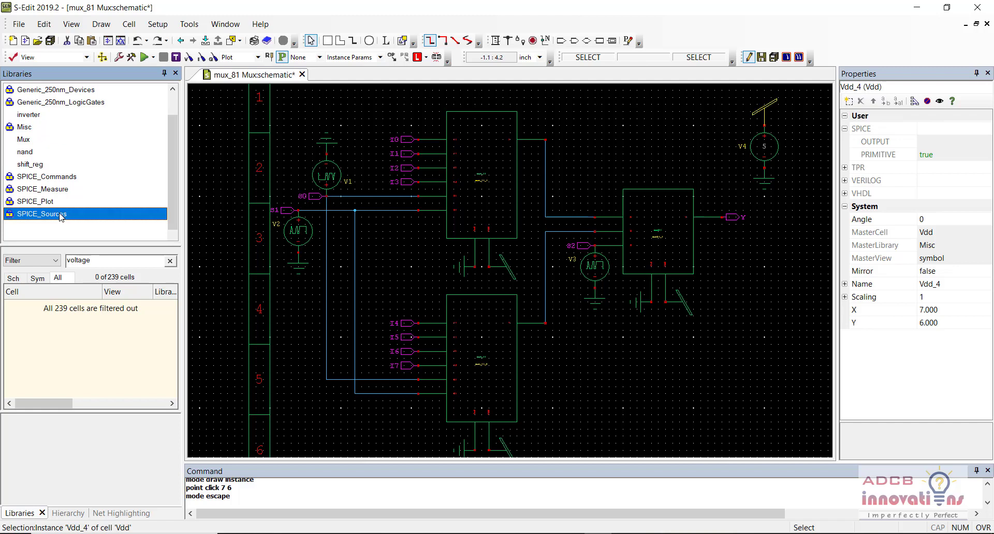
pyautogui.click(57, 205)
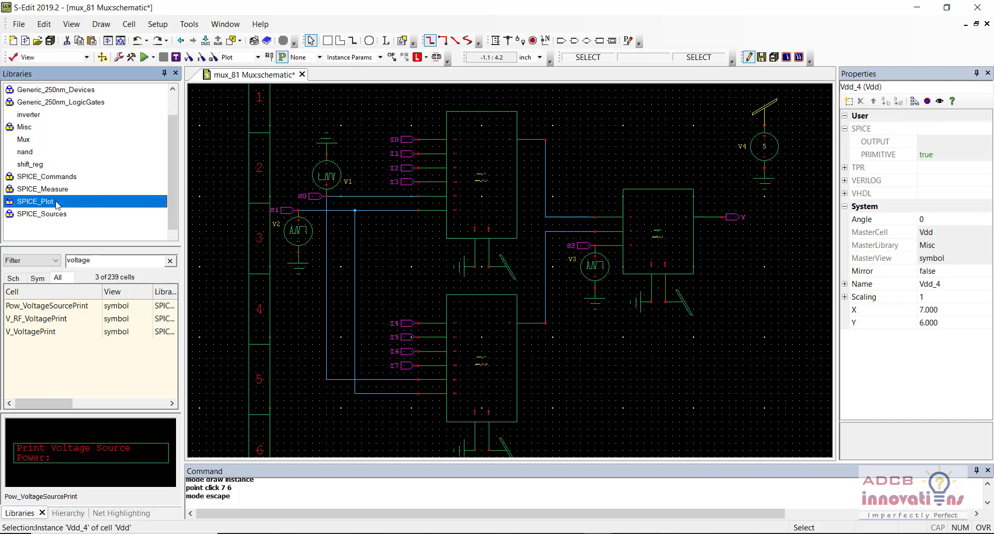
pyautogui.click(67, 333)
pyautogui.rightClick(67, 334)
pyautogui.click(108, 141)
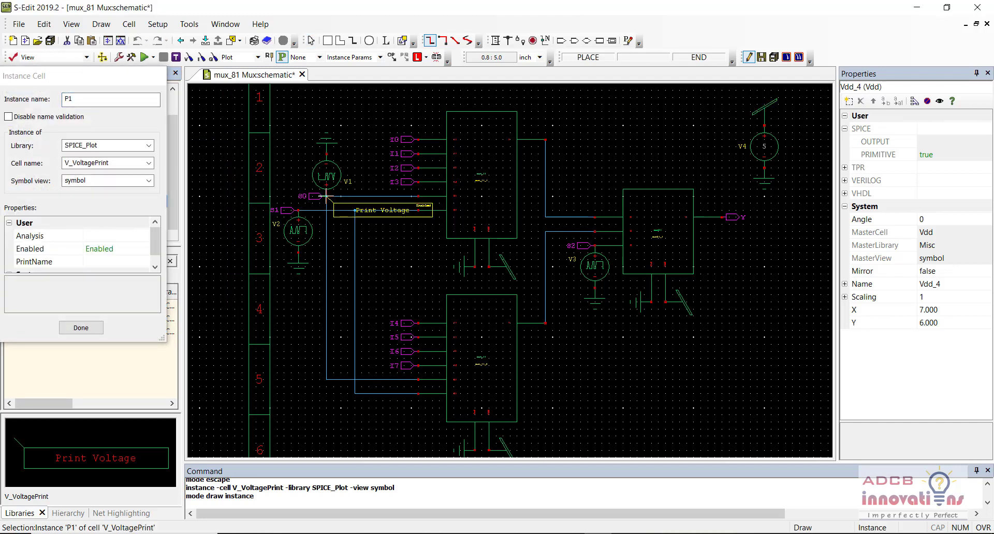
pyautogui.press('r')
pyautogui.press('r')
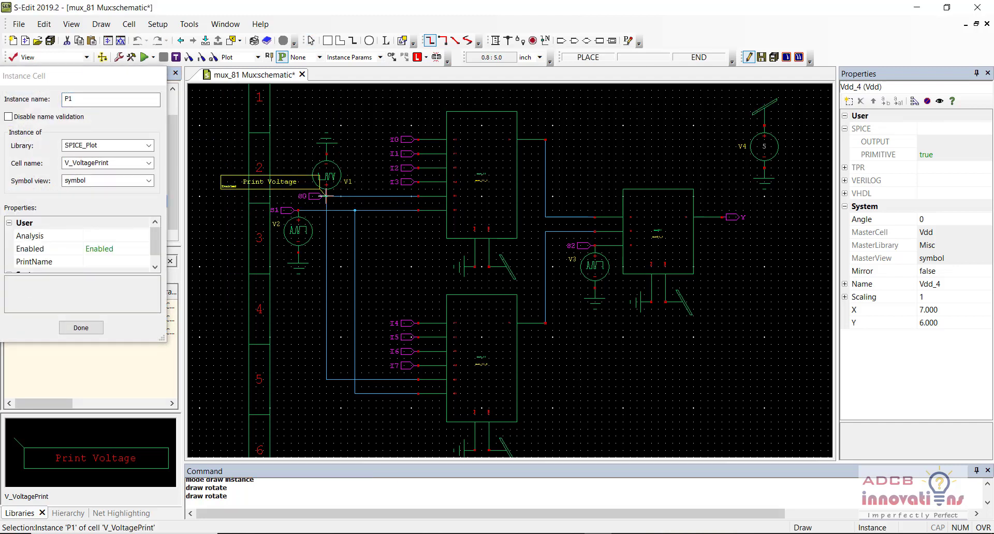
pyautogui.click(299, 210)
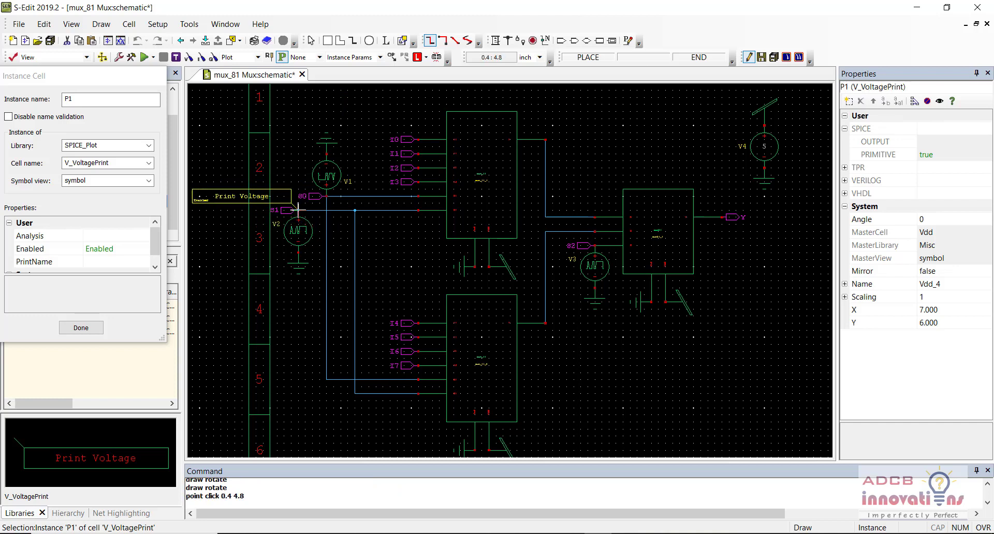
pyautogui.click(325, 196)
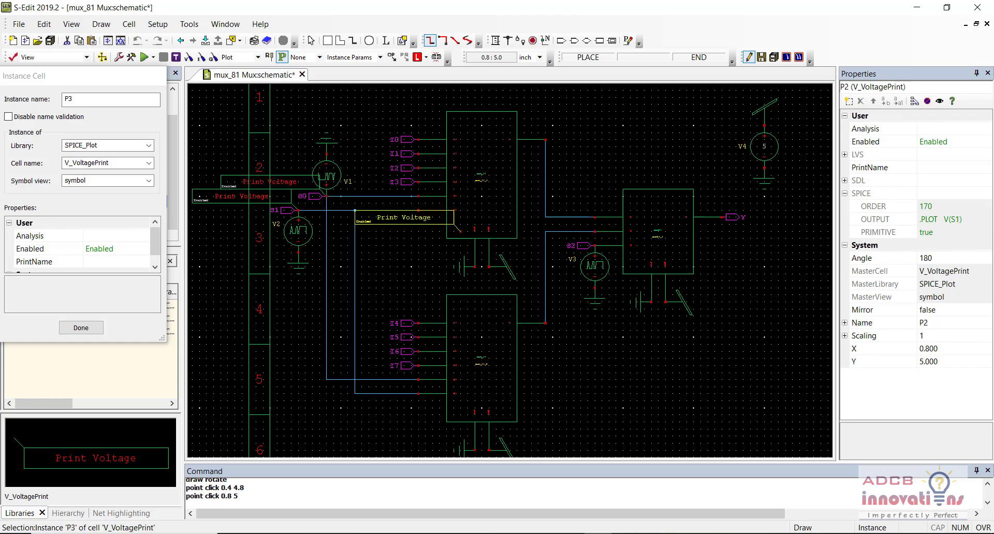
# Place a V_VoltagePrint probe at 180 degrees on the S2 net at (4.6, 4.3).
pyautogui.press('r')
pyautogui.press('r')
pyautogui.press('r')
pyautogui.press('r')
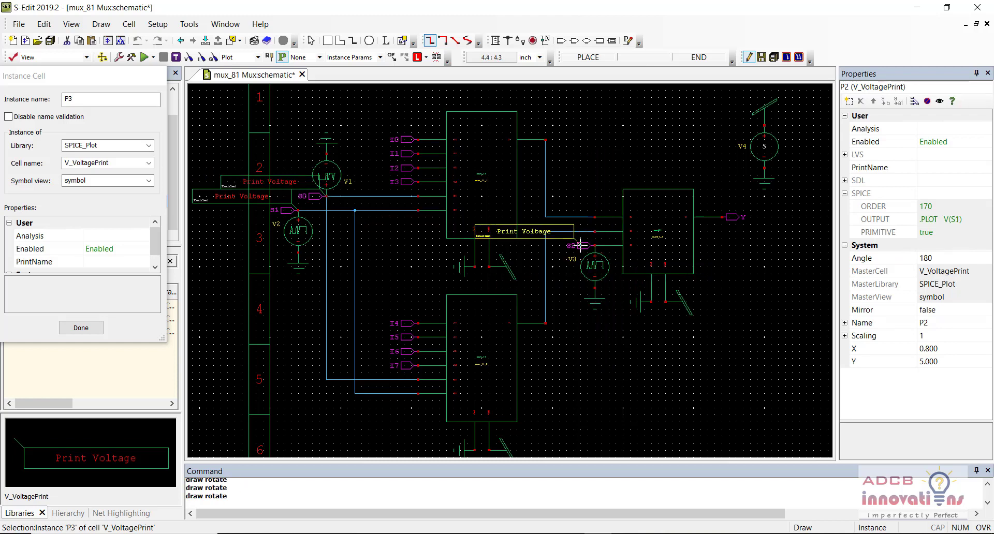
pyautogui.click(594, 244)
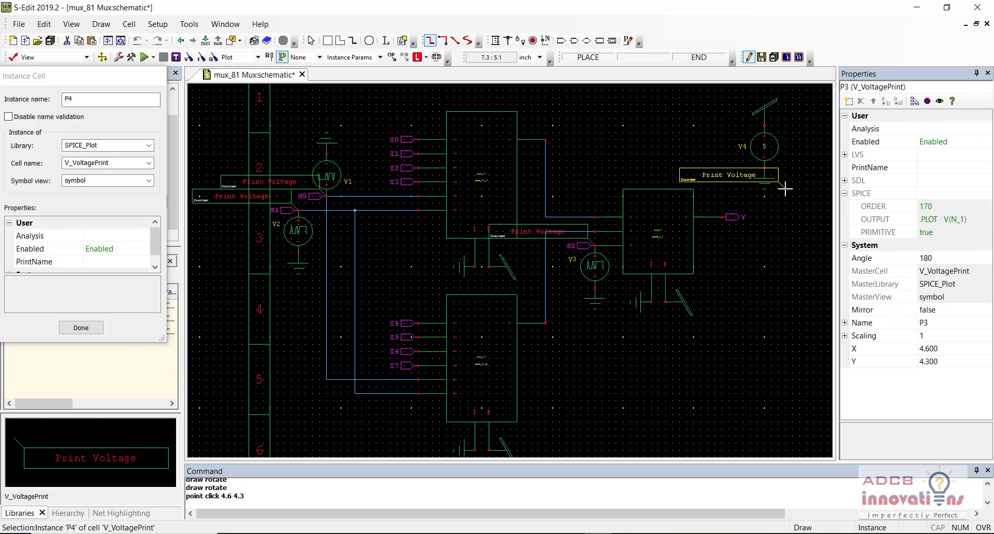
# Place a V_VoltagePrint probe at 0 degrees on the Y output net at (6.4, 4.7) and finish placing probes.
pyautogui.press('r')
pyautogui.press('r')
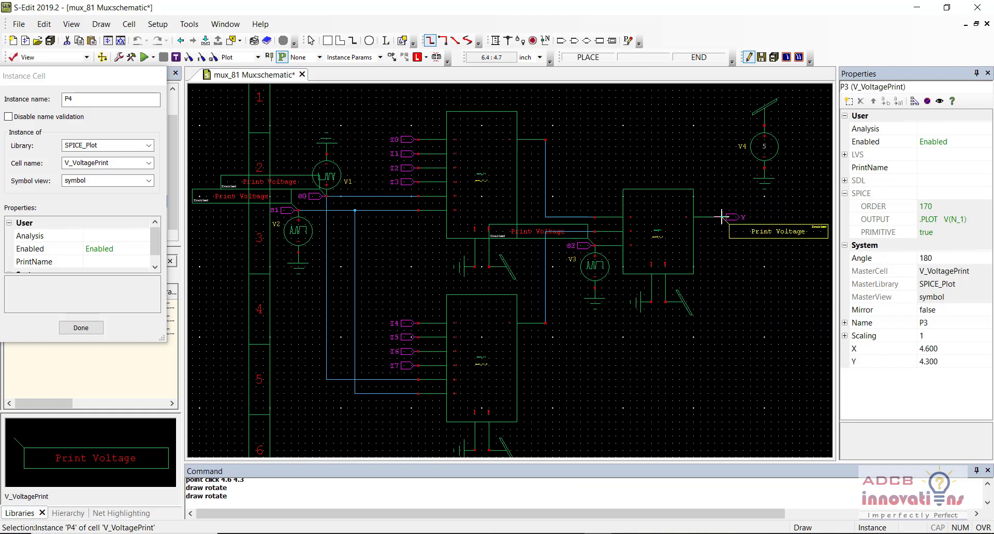
pyautogui.click(722, 217)
pyautogui.press('Escape')
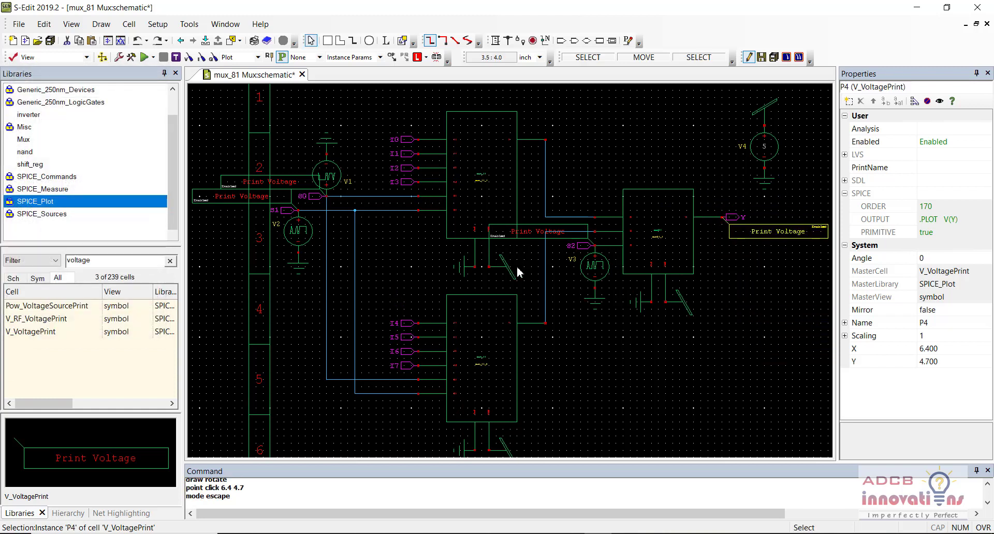
# Look inside the upper mux_41 instance, reopen the mux_81 schematic from the Mux library and save it.
pyautogui.doubleClick(499, 194)
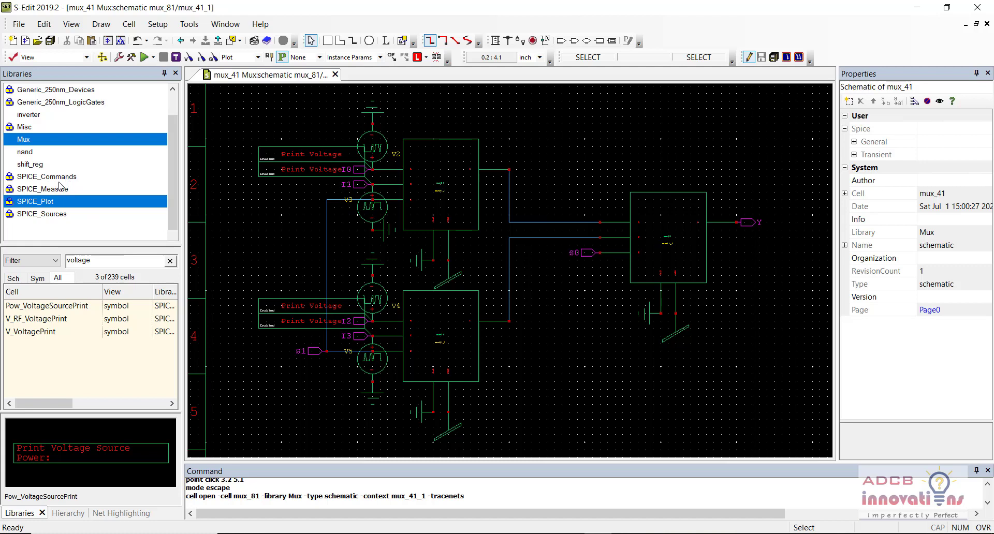
pyautogui.click(73, 136)
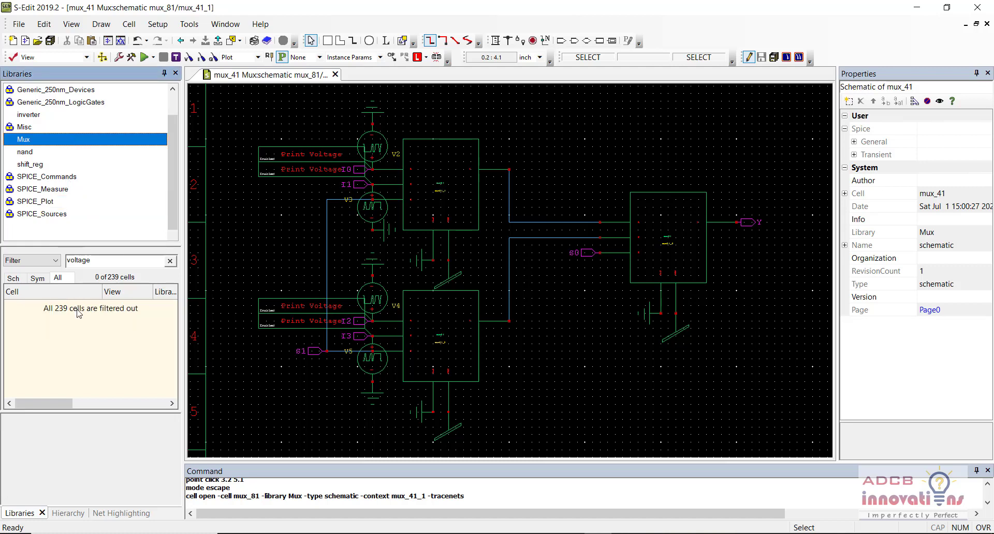
pyautogui.click(170, 261)
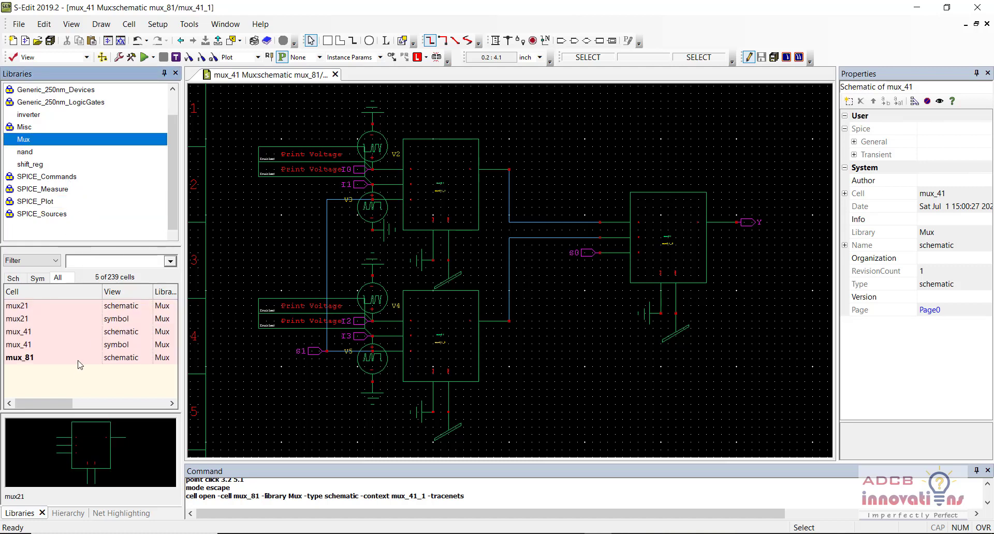
pyautogui.doubleClick(79, 359)
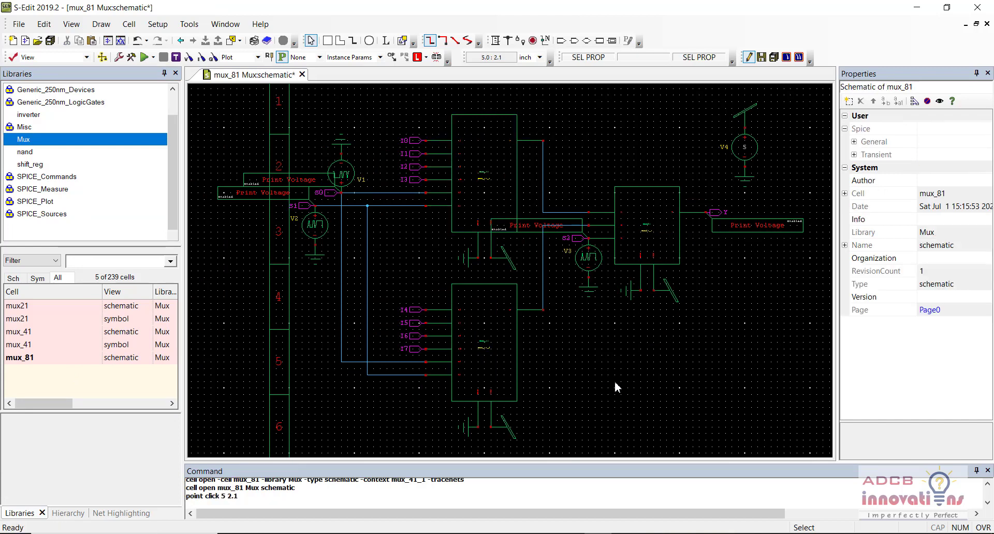
pyautogui.hotkey('ctrl', 's')
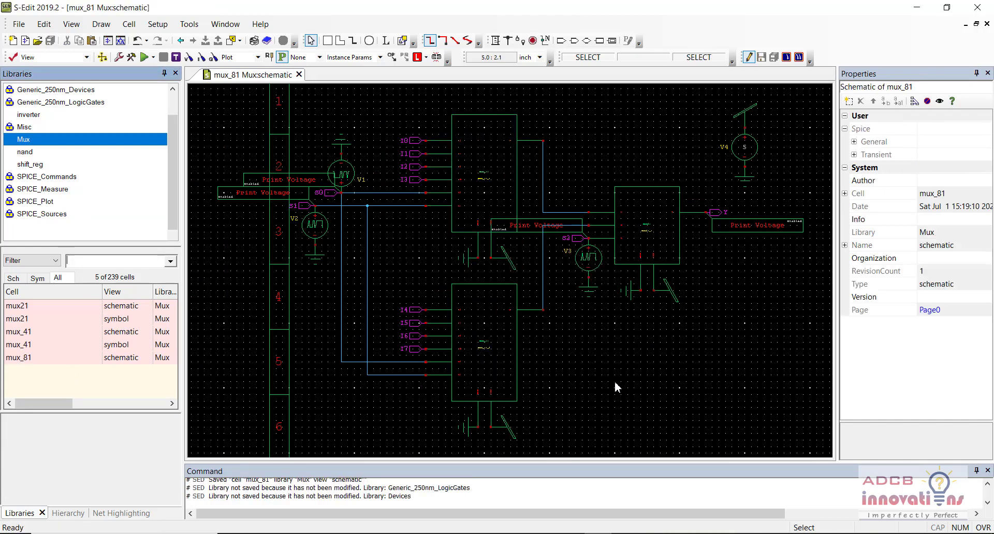
# Review the Transient/Fourier and General settings in mux_81's SPICE simulation setup and close it without changes.
pyautogui.click(129, 25)
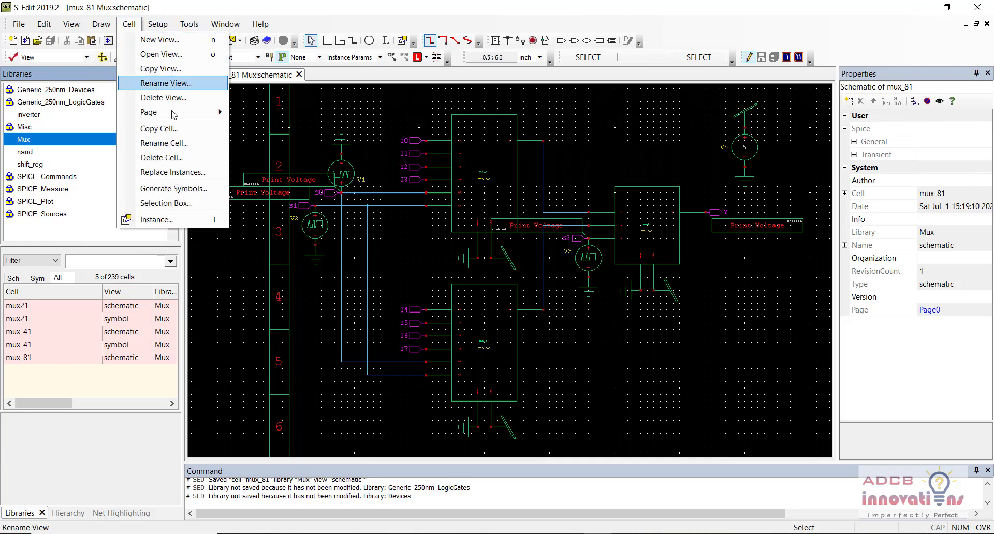
pyautogui.moveTo(158, 30)
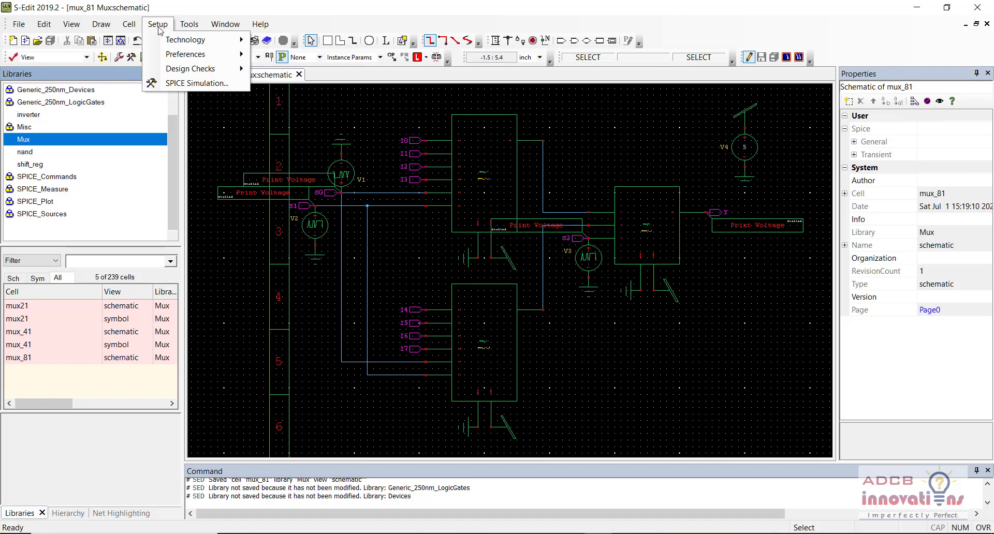
pyautogui.click(197, 83)
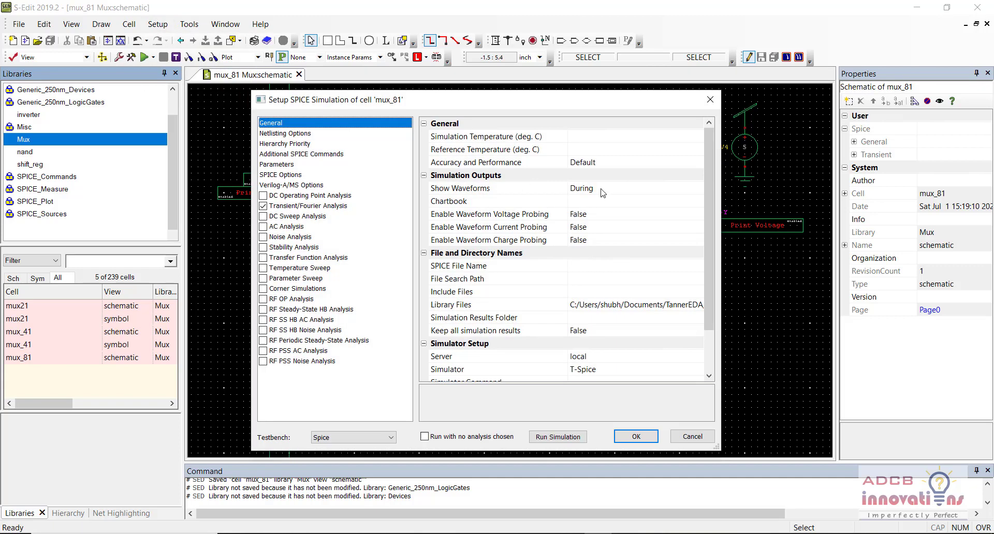
pyautogui.click(286, 207)
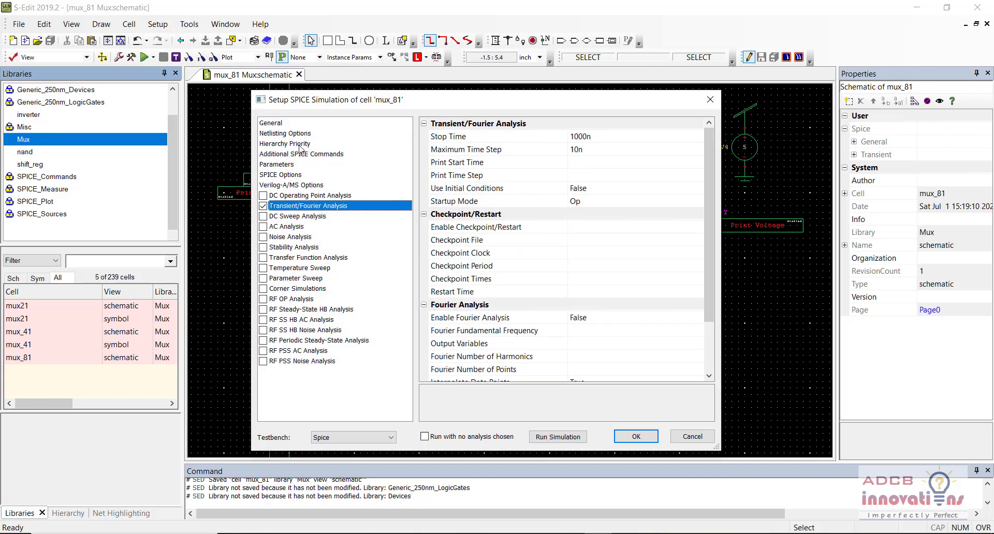
pyautogui.click(311, 124)
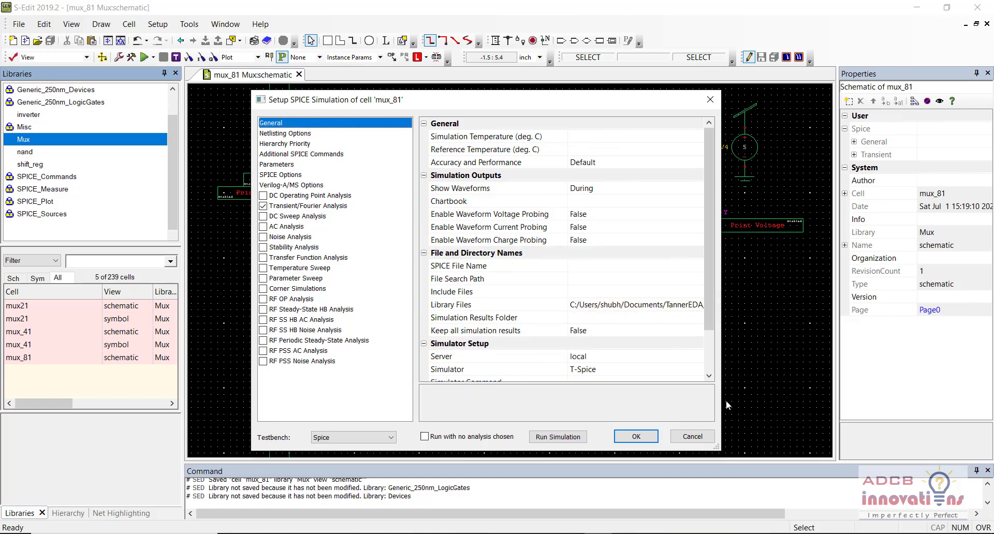
pyautogui.click(693, 437)
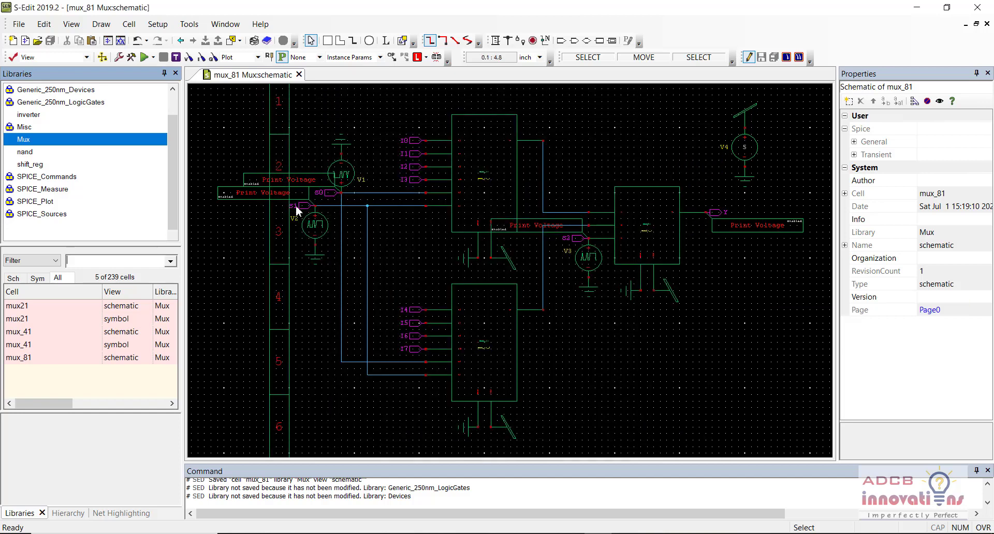
pyautogui.click(342, 174)
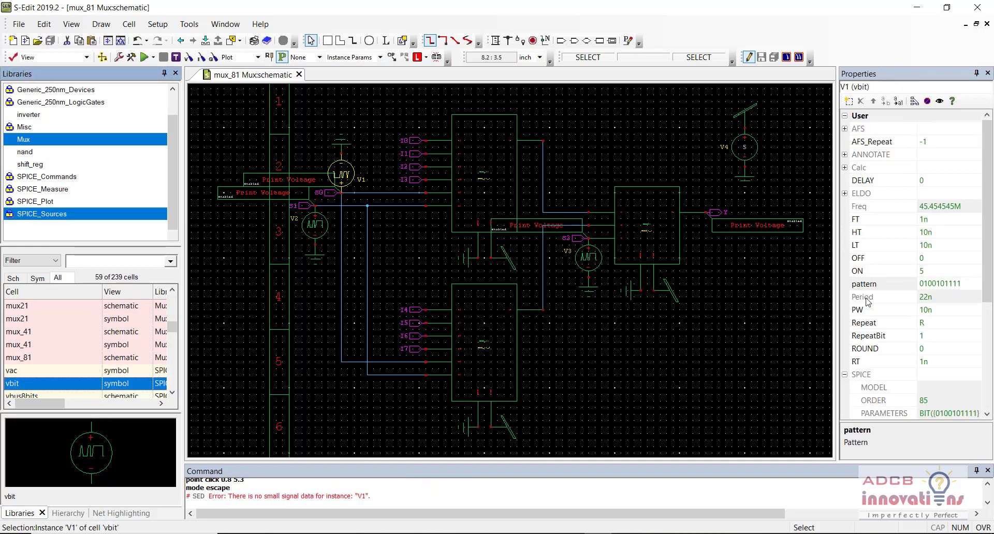
pyautogui.click(935, 284)
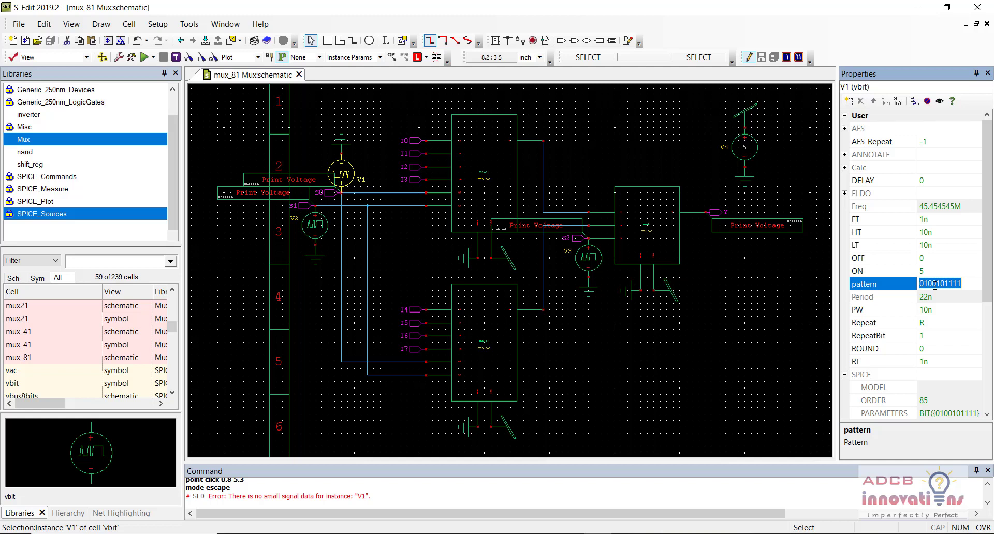
pyautogui.write('0000')
pyautogui.press('BackSpace')
pyautogui.press('BackSpace')
pyautogui.press('BackSpace')
pyautogui.press('BackSpace')
pyautogui.press('BackSpace')
pyautogui.press('BackSpace')
pyautogui.write('01100110011')
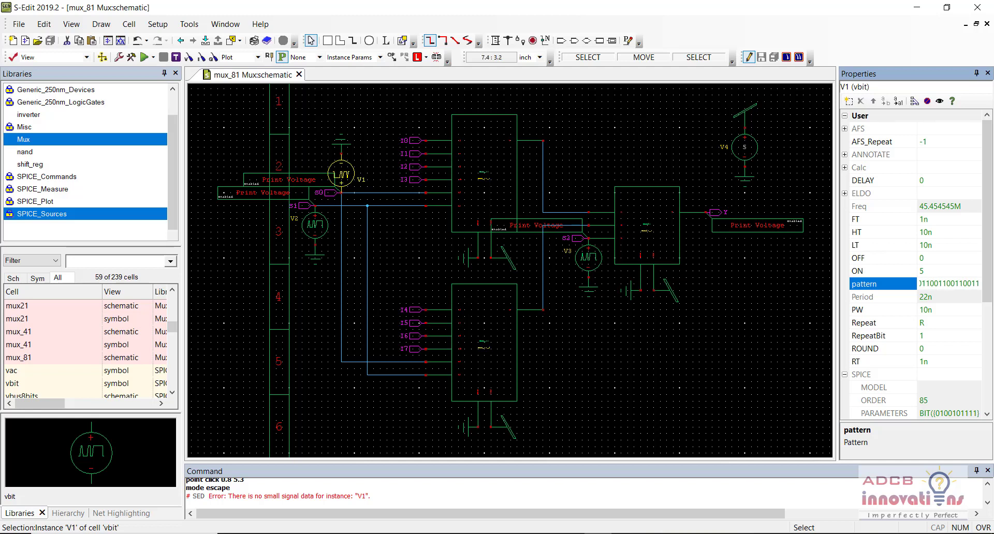
pyautogui.click(313, 222)
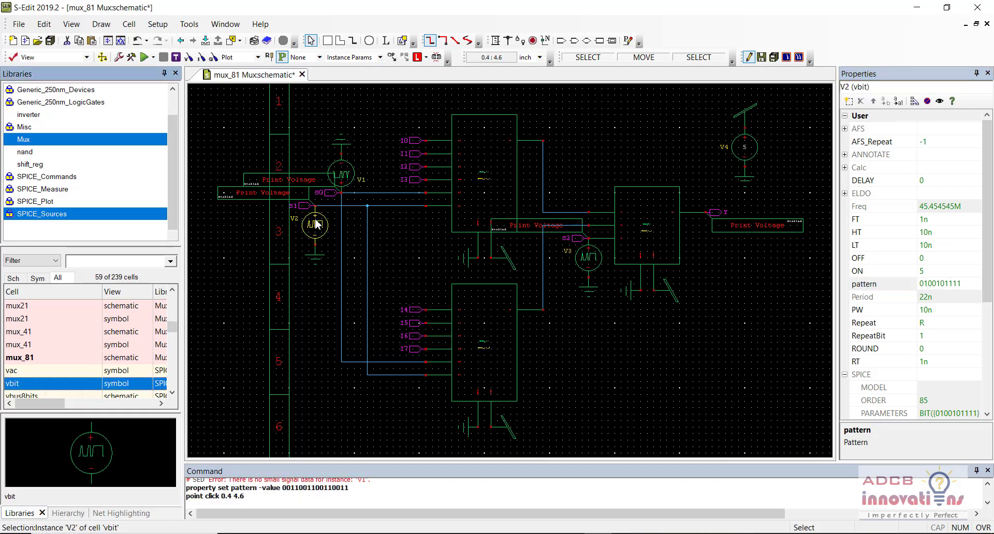
pyautogui.click(347, 172)
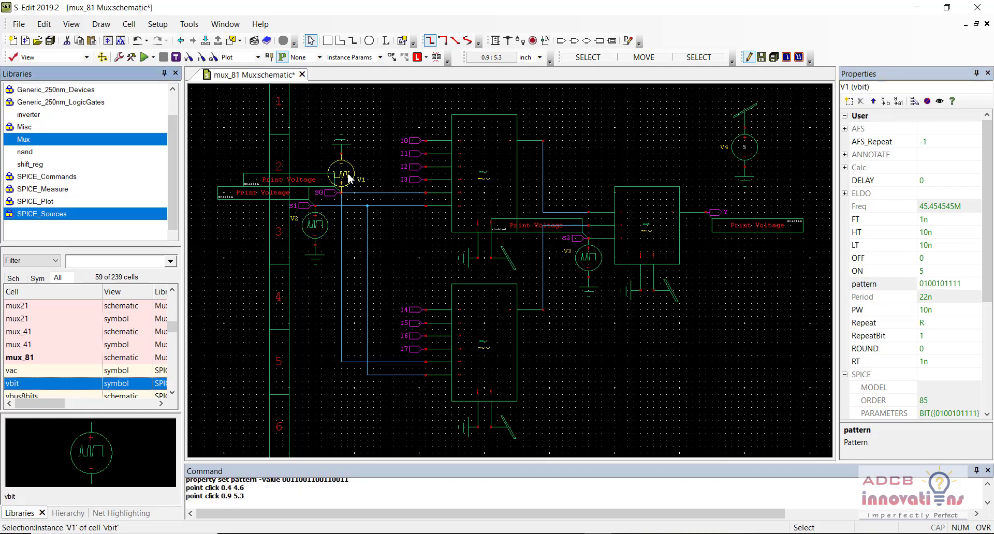
pyautogui.click(928, 283)
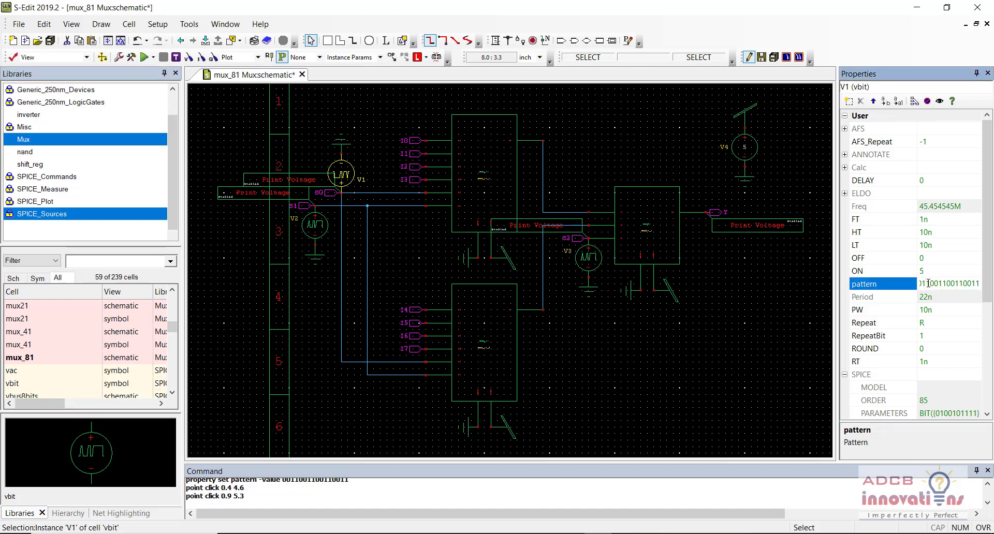
pyautogui.press('Return')
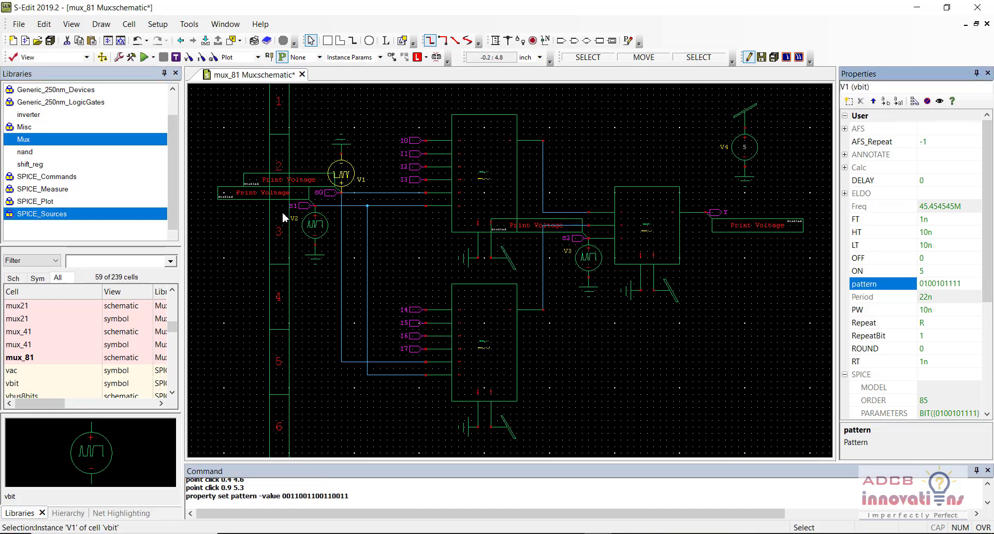
pyautogui.click(313, 223)
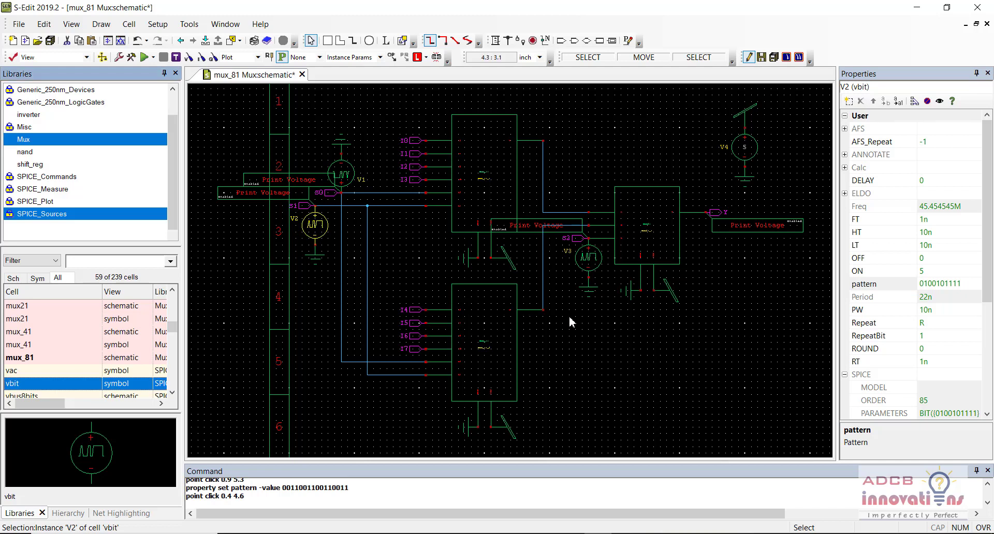
pyautogui.click(937, 284)
pyautogui.click(937, 284)
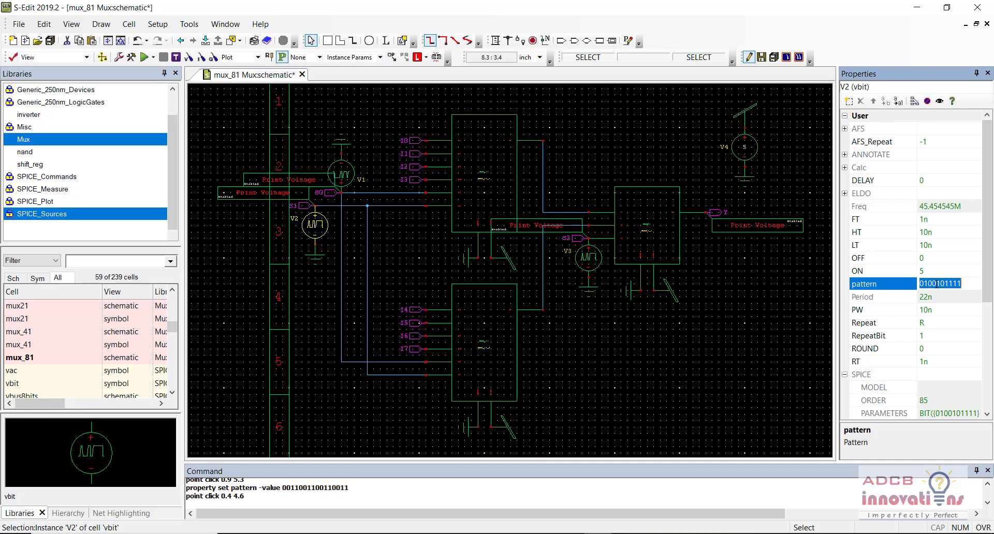
pyautogui.click(347, 173)
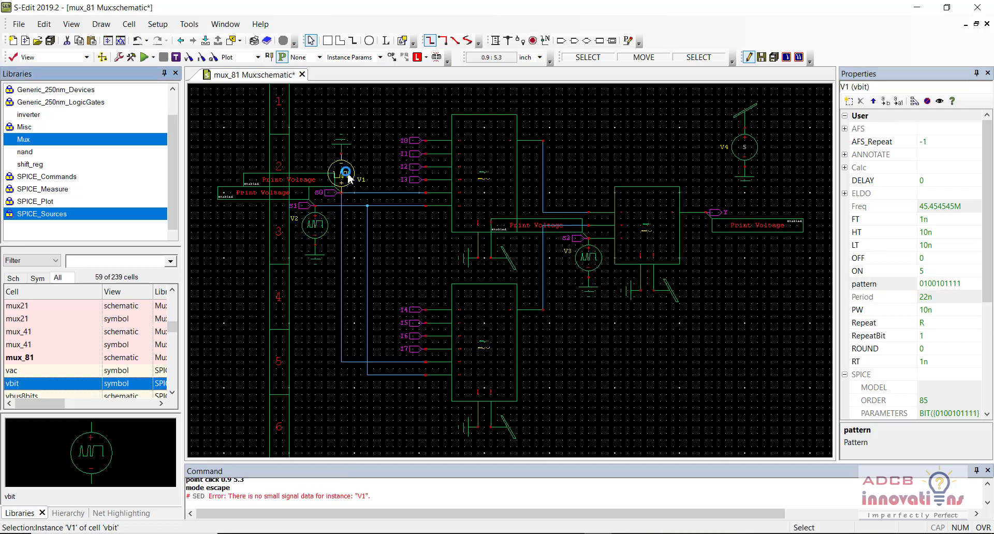
pyautogui.click(322, 222)
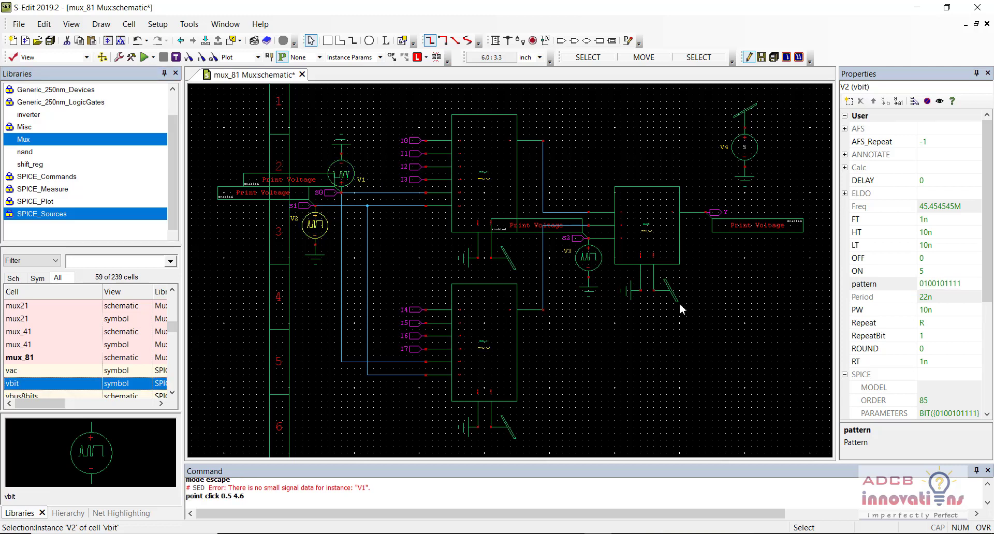
pyautogui.click(942, 287)
pyautogui.click(941, 286)
pyautogui.doubleClick(941, 285)
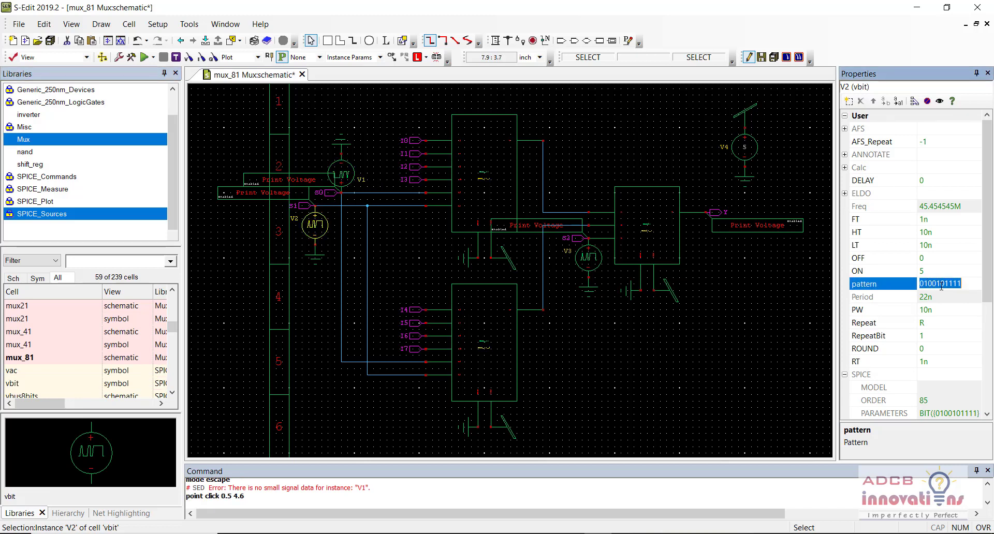
pyautogui.write('0101010101')
pyautogui.press('Return')
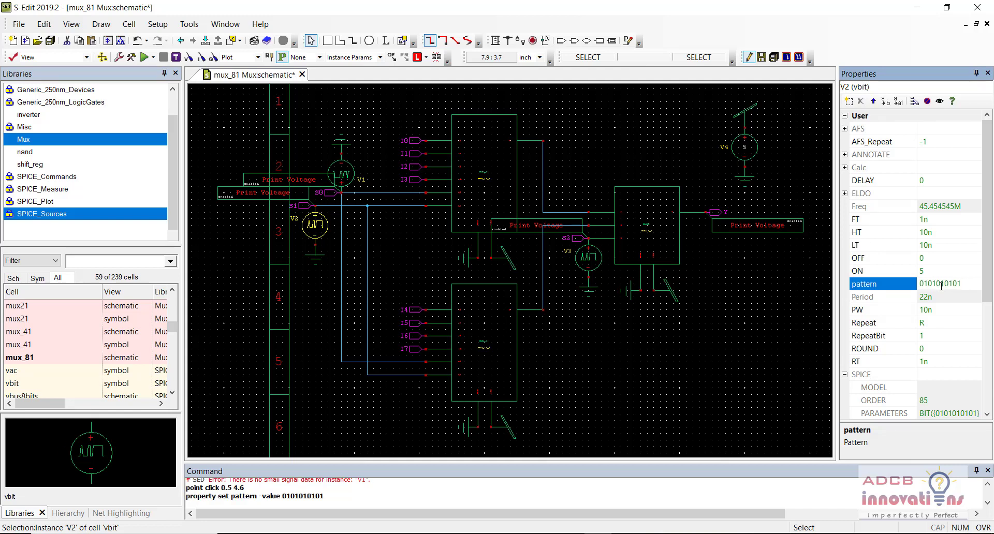
# Set the bit pattern of vbit source V3 on the S2 net to 00001111.
pyautogui.click(596, 262)
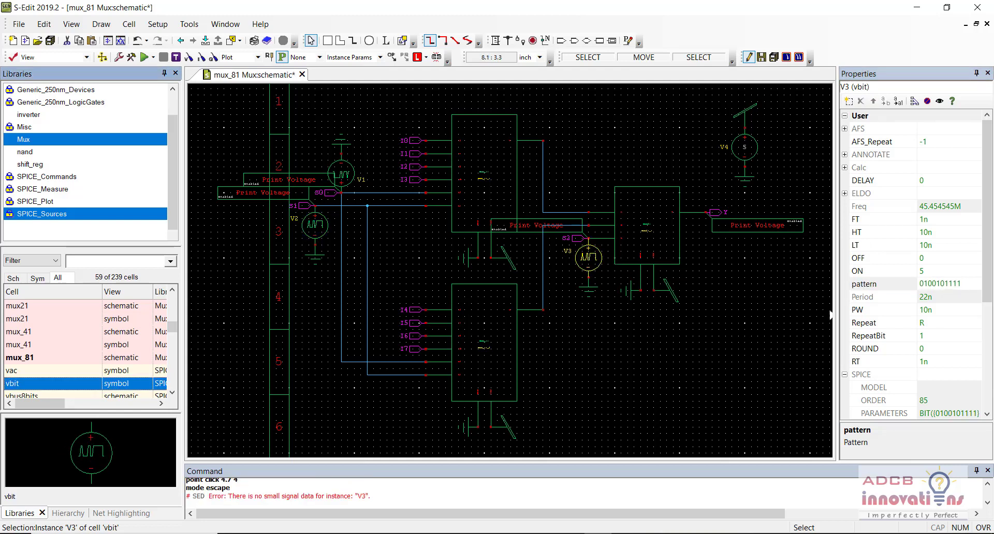
pyautogui.click(934, 286)
pyautogui.write('00')
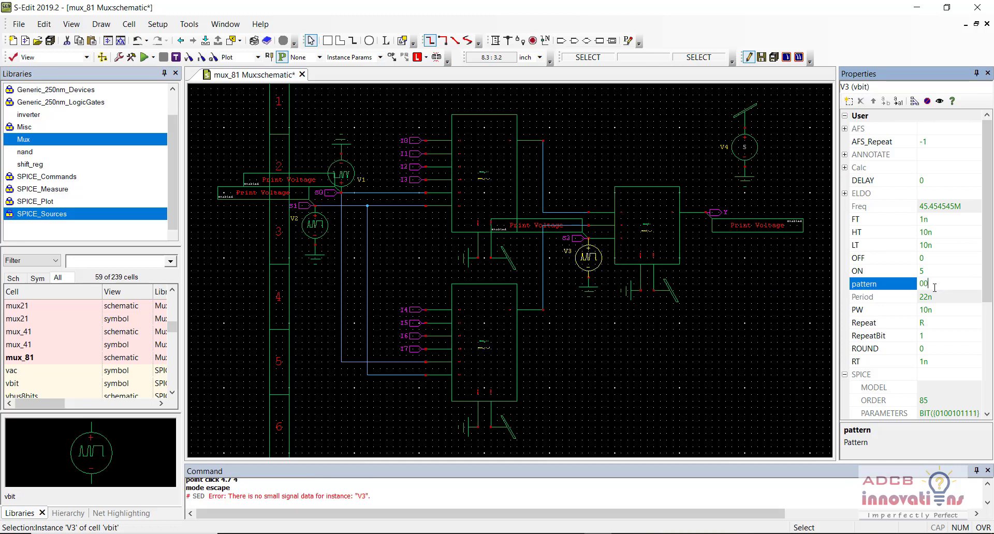
pyautogui.write('001111')
pyautogui.press('Return')
pyautogui.click(751, 329)
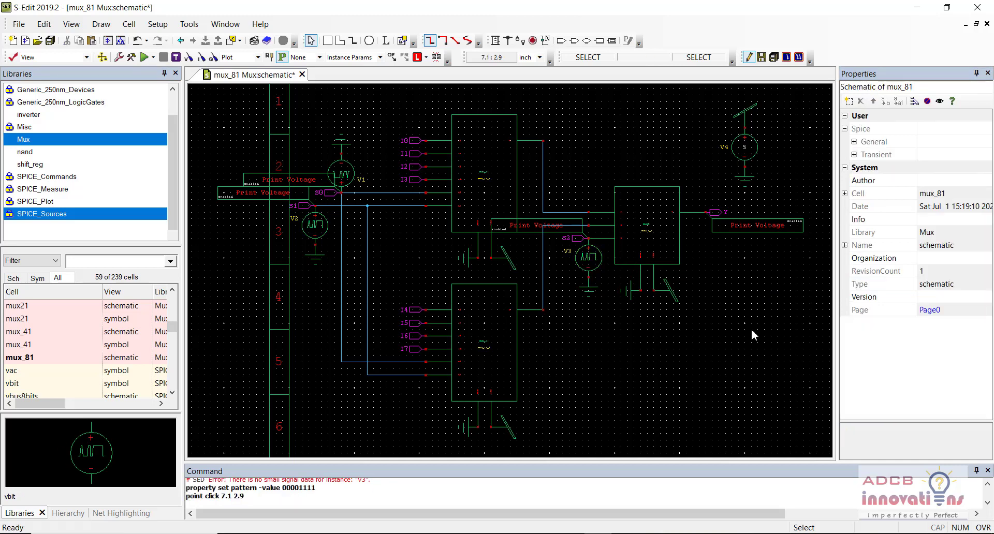
# Set the bit pattern of vbit source V1 on the S0 net to 00110011 and save the mux_81 schematic.
pyautogui.click(341, 175)
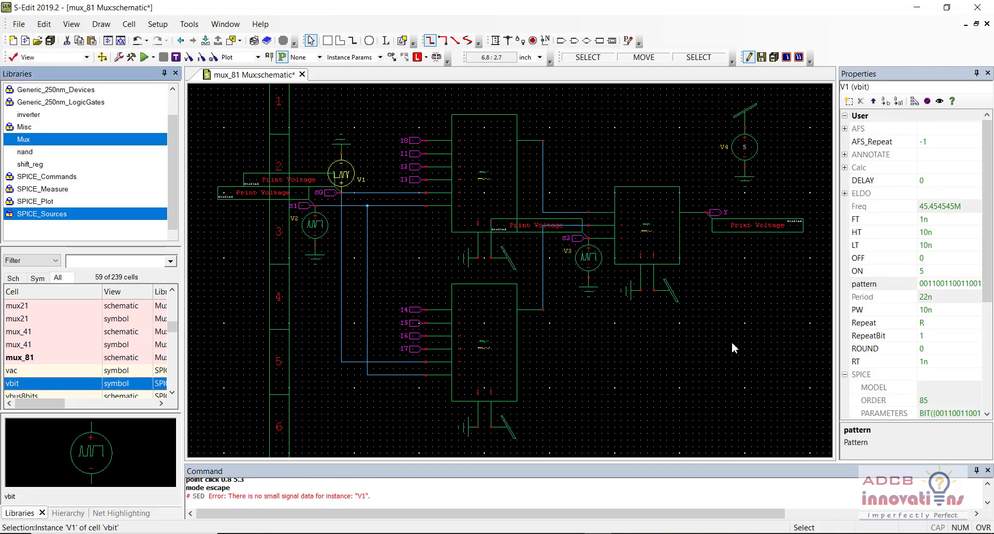
pyautogui.click(952, 283)
pyautogui.doubleClick(951, 284)
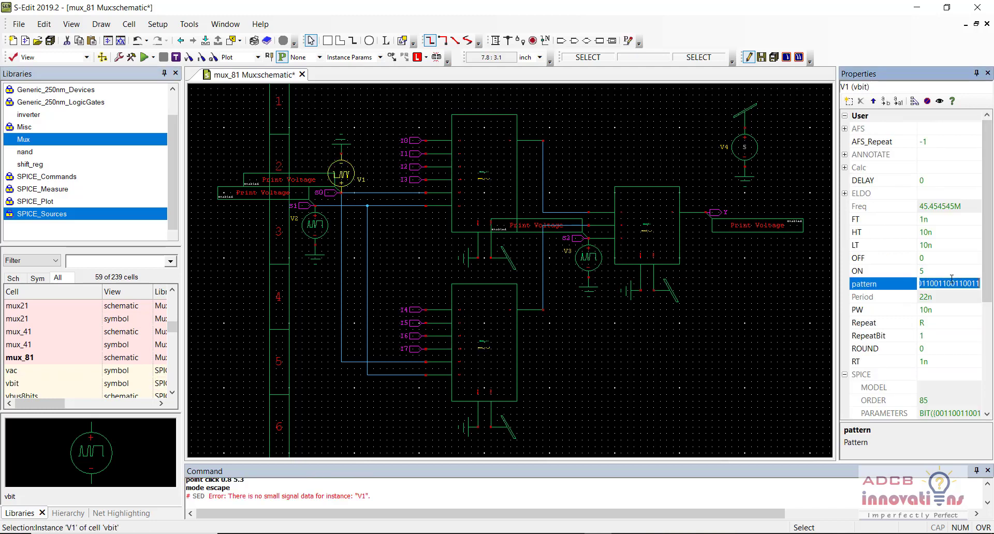
pyautogui.write('0101010')
pyautogui.press('BackSpace')
pyautogui.press('BackSpace')
pyautogui.press('BackSpace')
pyautogui.press('BackSpace')
pyautogui.press('BackSpace')
pyautogui.press('BackSpace')
pyautogui.write('011001')
pyautogui.press('Return')
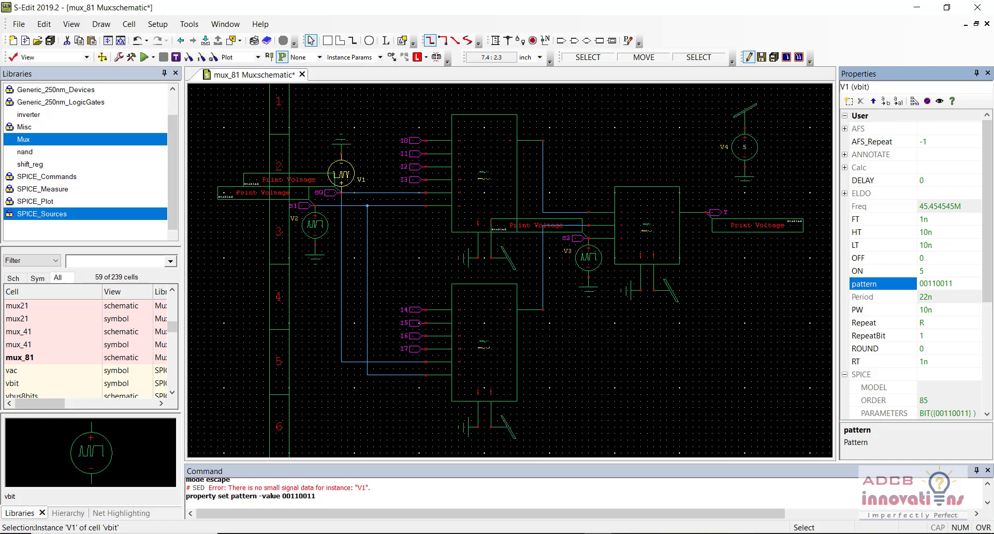
pyautogui.click(706, 396)
pyautogui.hotkey('ctrl', 's')
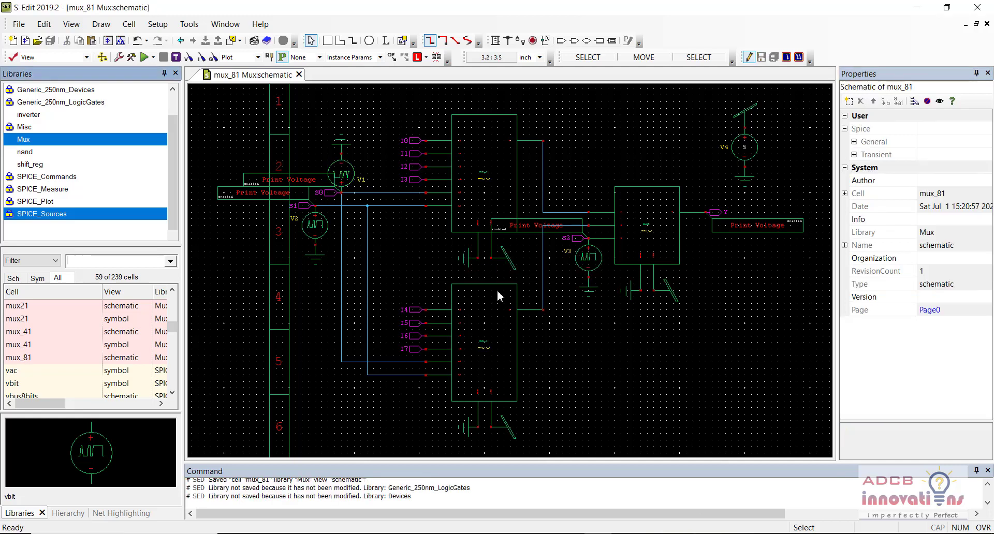
# Switch to Paint and examine the truth table for select lines s0, s1 and s2 with output Y.
pyautogui.click(497, 290)
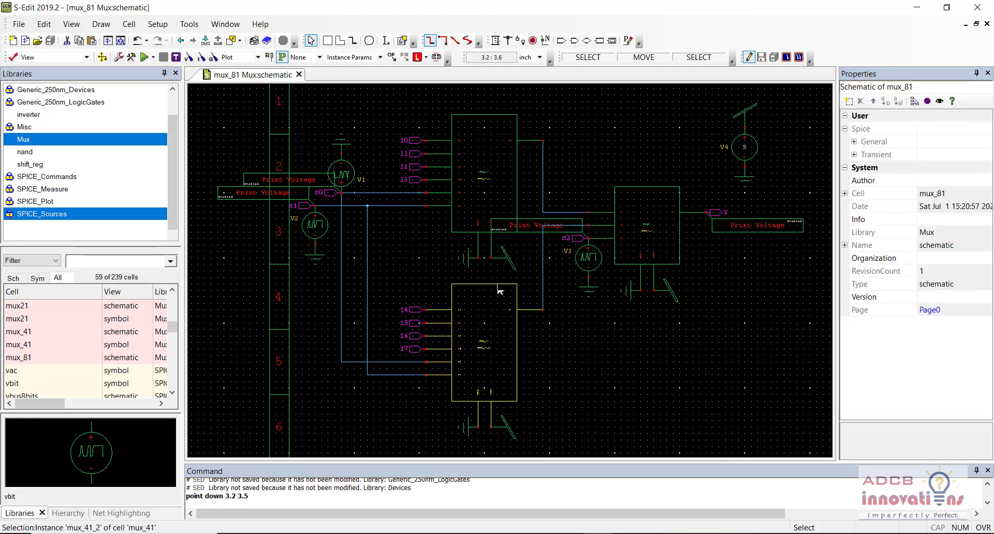
pyautogui.click(660, 375)
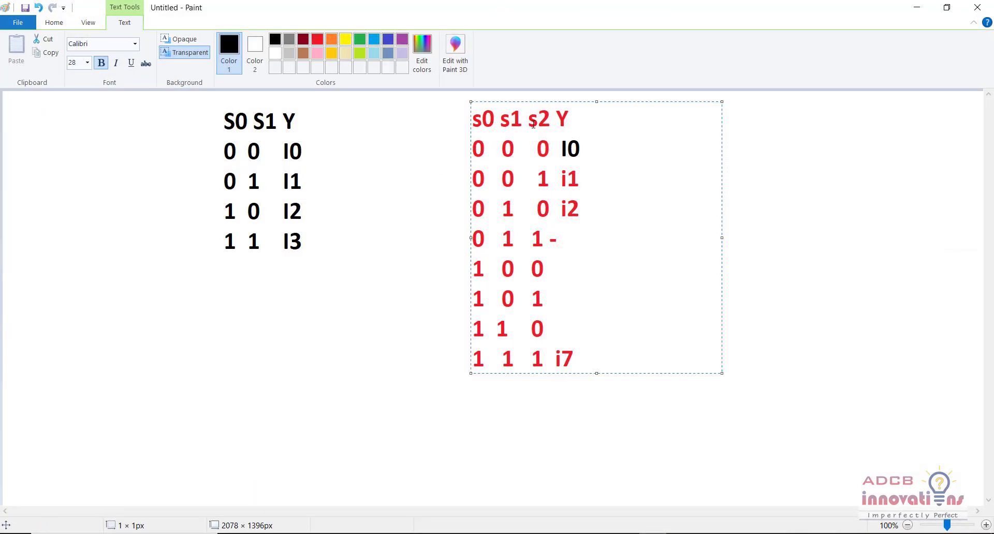
# Return to the mux_81 schematic in S-Edit, run its simulation and maximize the resulting waveform window.
pyautogui.click(917, 8)
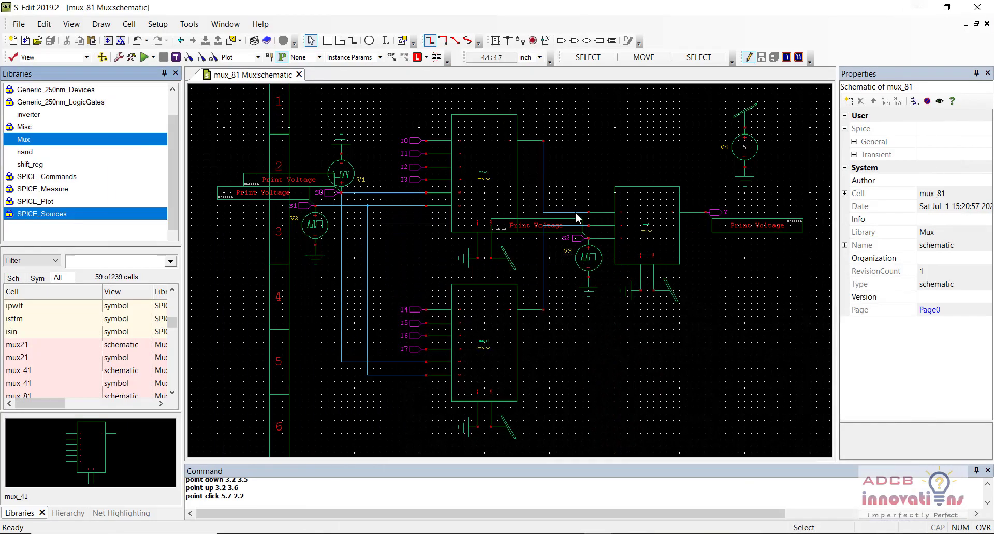
pyautogui.click(145, 57)
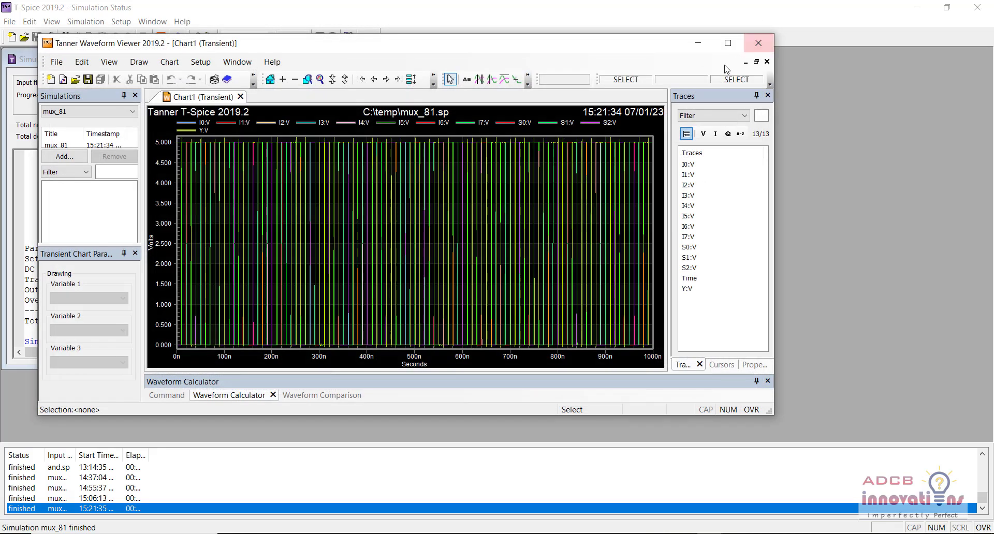
pyautogui.click(727, 43)
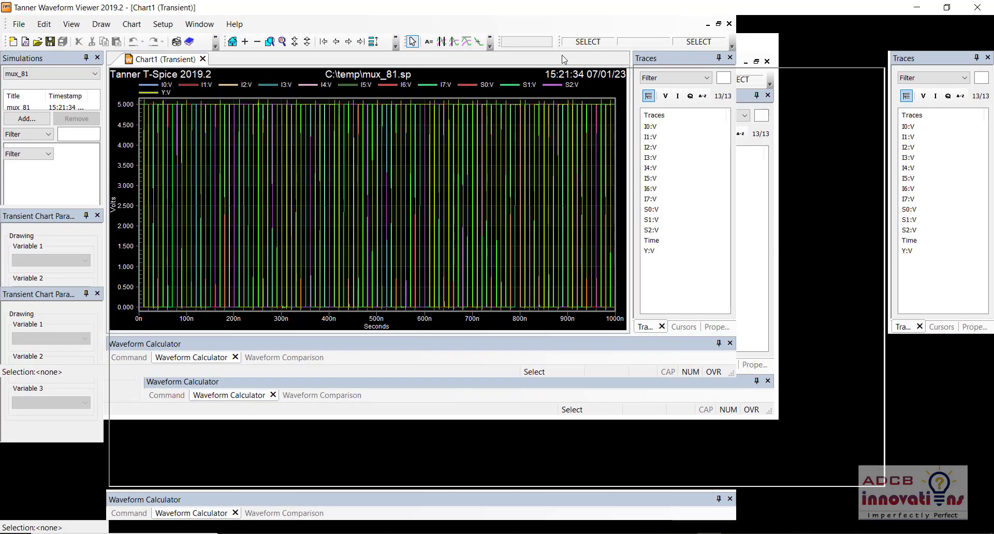
# Expand the chart traces into separate stacked plots and zoom in once on the time axis.
pyautogui.click(372, 47)
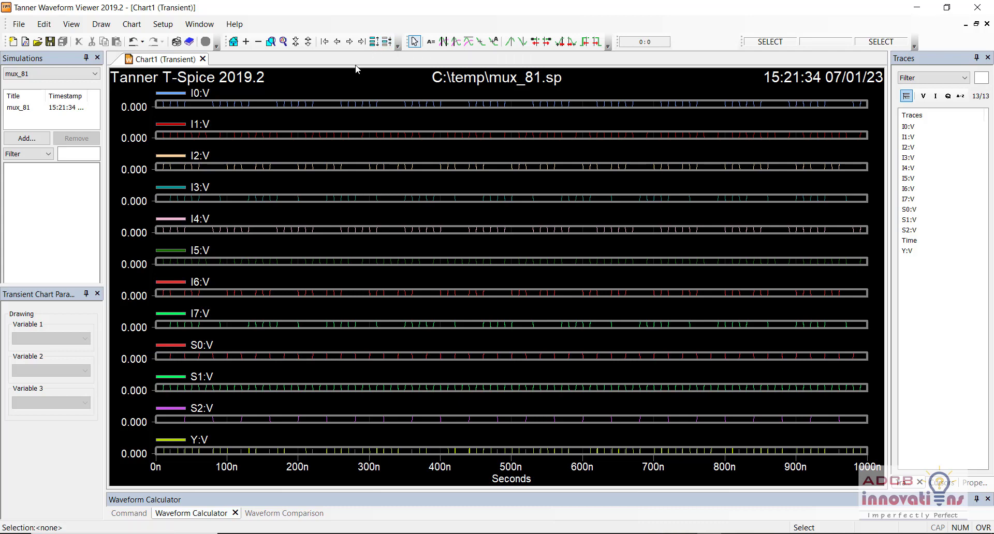
pyautogui.click(249, 44)
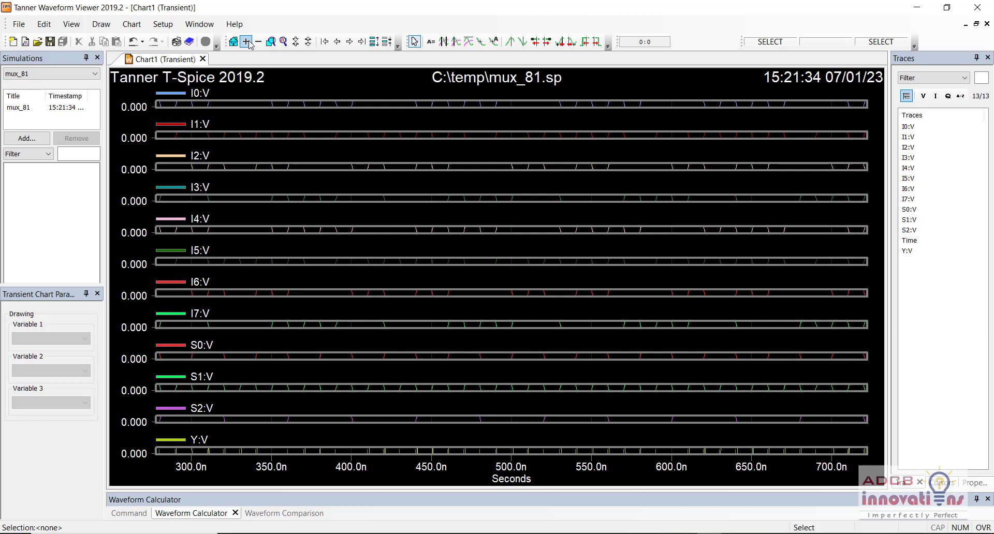
pyautogui.click(959, 158)
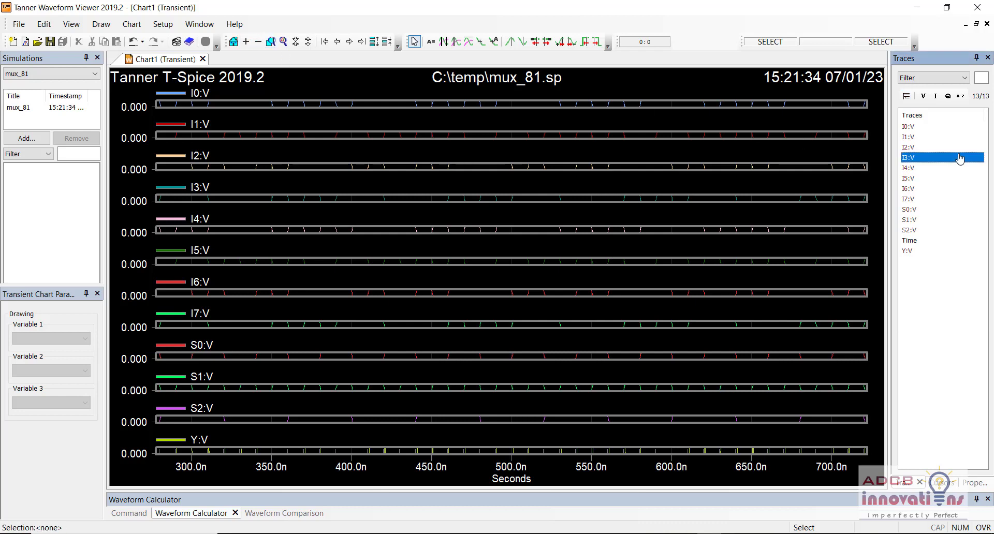
pyautogui.click(954, 199)
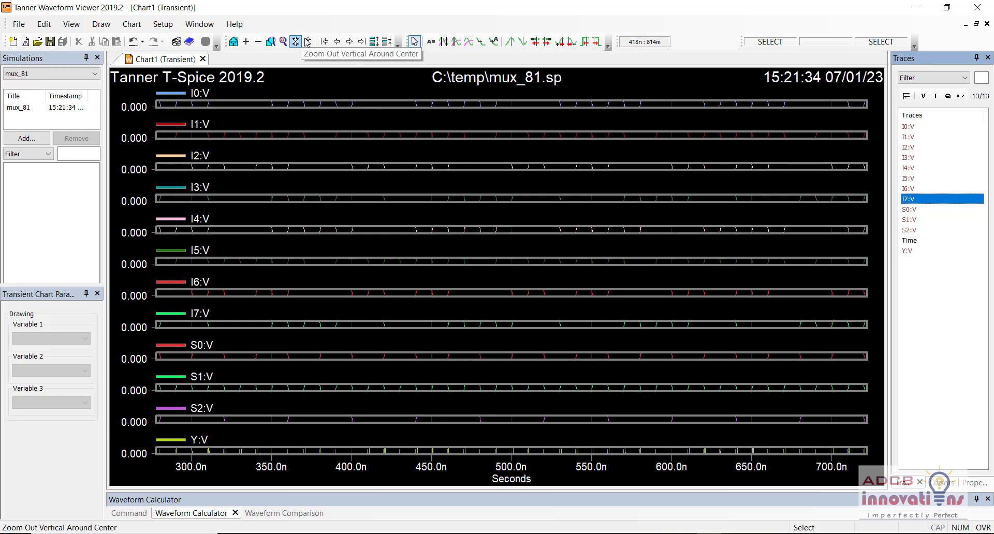
pyautogui.click(387, 42)
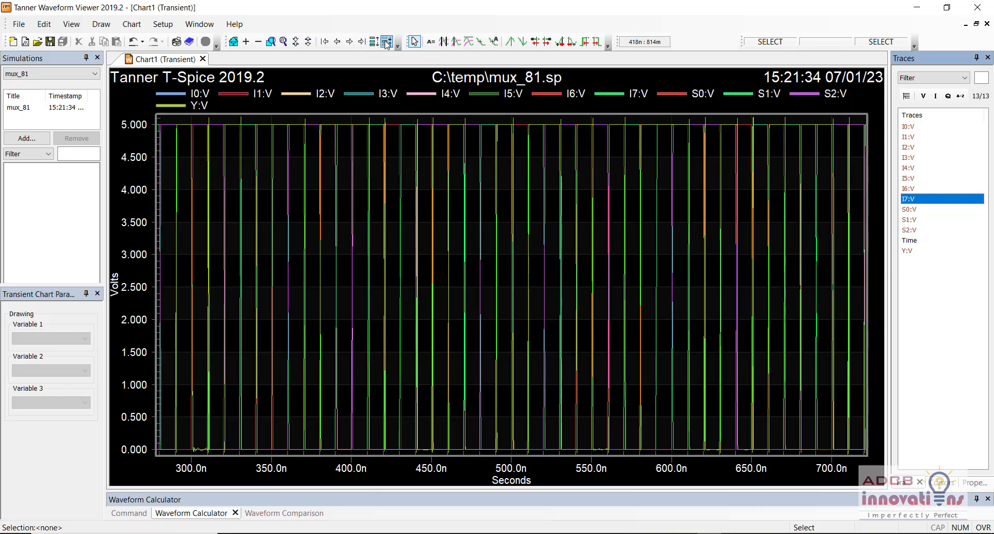
pyautogui.click(374, 42)
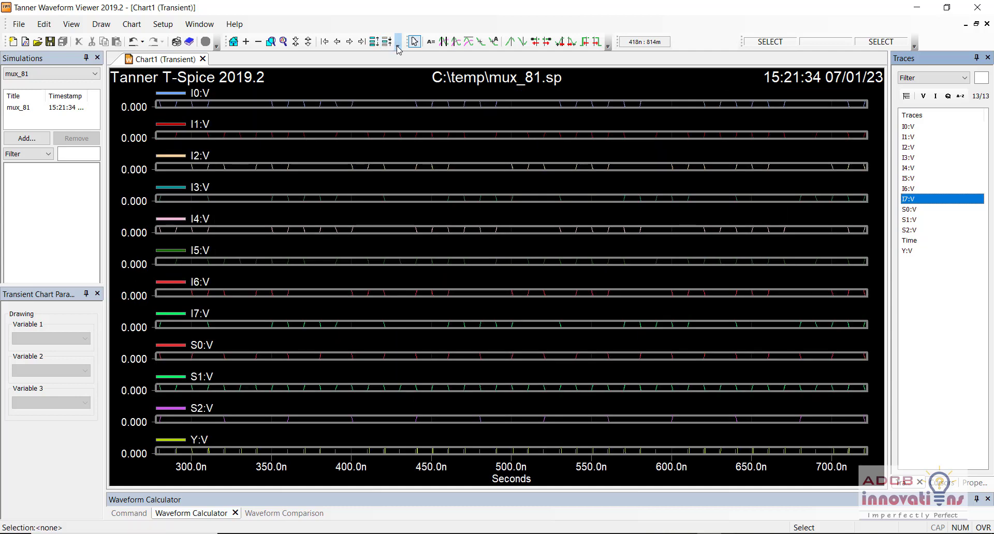
pyautogui.click(397, 47)
pyautogui.moveTo(389, 61)
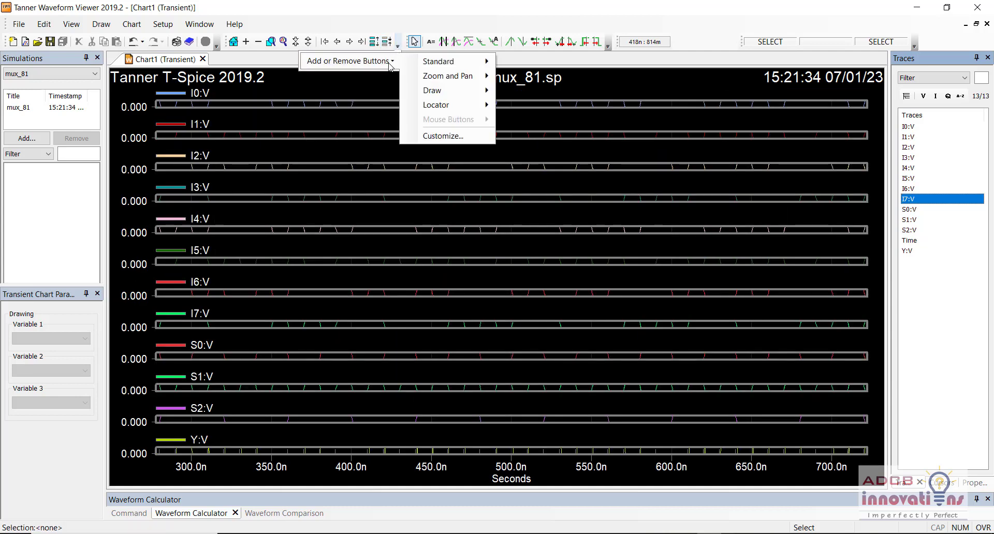
# Increase the heights of the I1:V and I0:V plots in the transient chart.
pyautogui.click(289, 139)
pyautogui.click(291, 139)
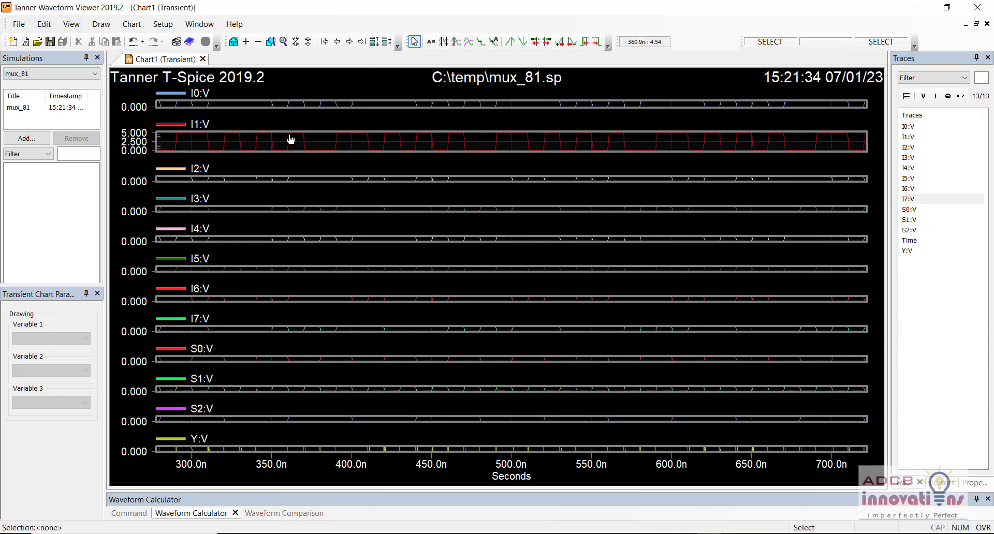
pyautogui.click(273, 107)
pyautogui.moveTo(264, 114); pyautogui.dragTo(256, 129)
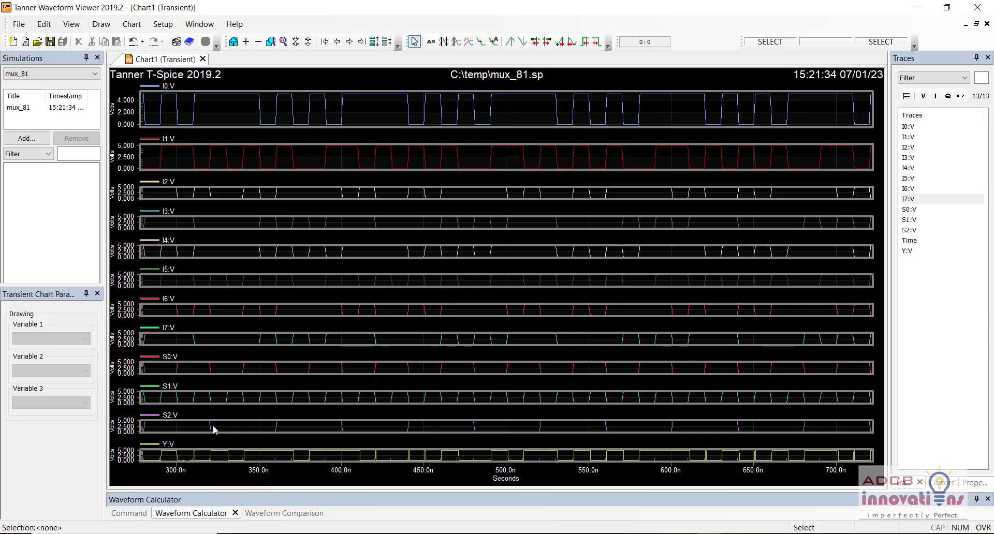
# Check the Y:V trace and shrink the I0:V plot to a low height again.
pyautogui.click(226, 454)
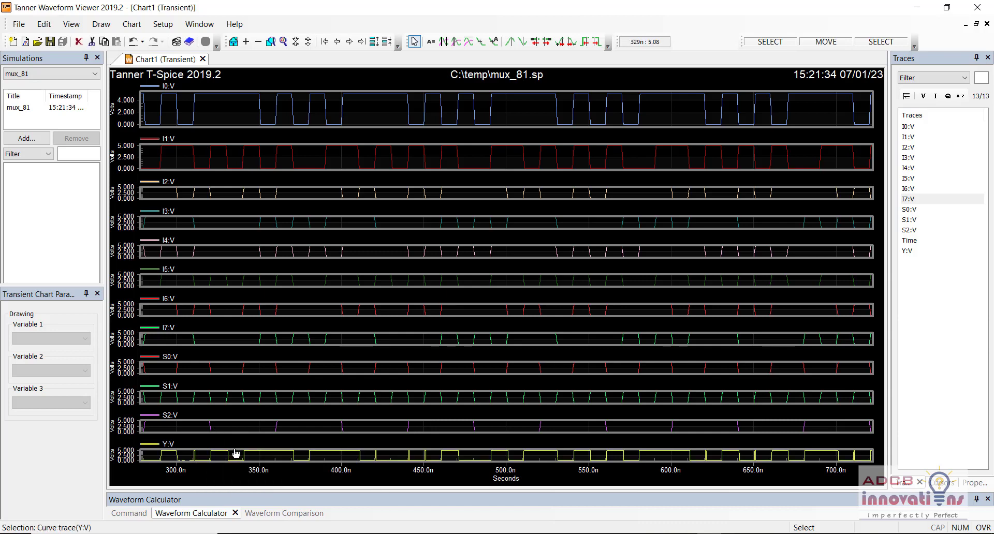
pyautogui.click(245, 436)
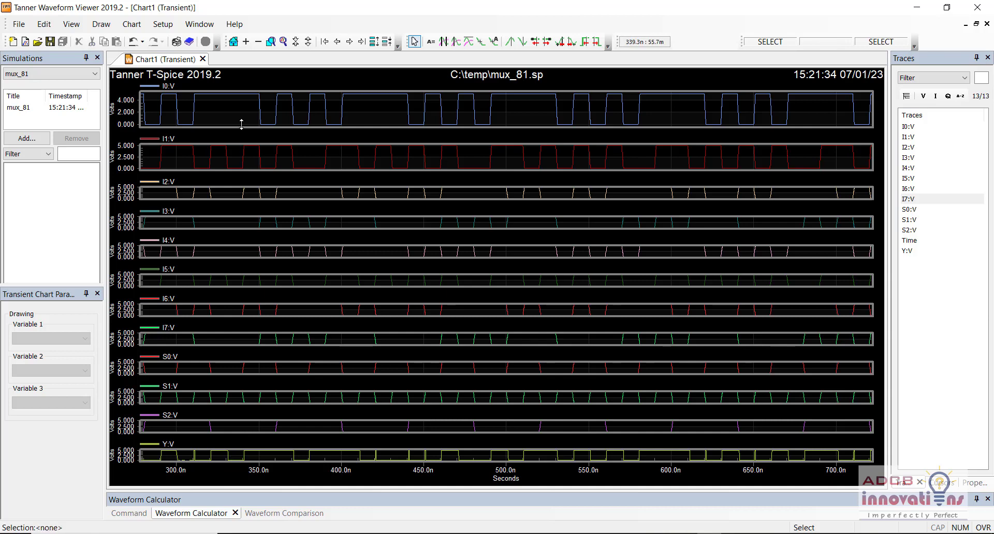
pyautogui.moveTo(241, 127); pyautogui.dragTo(242, 97)
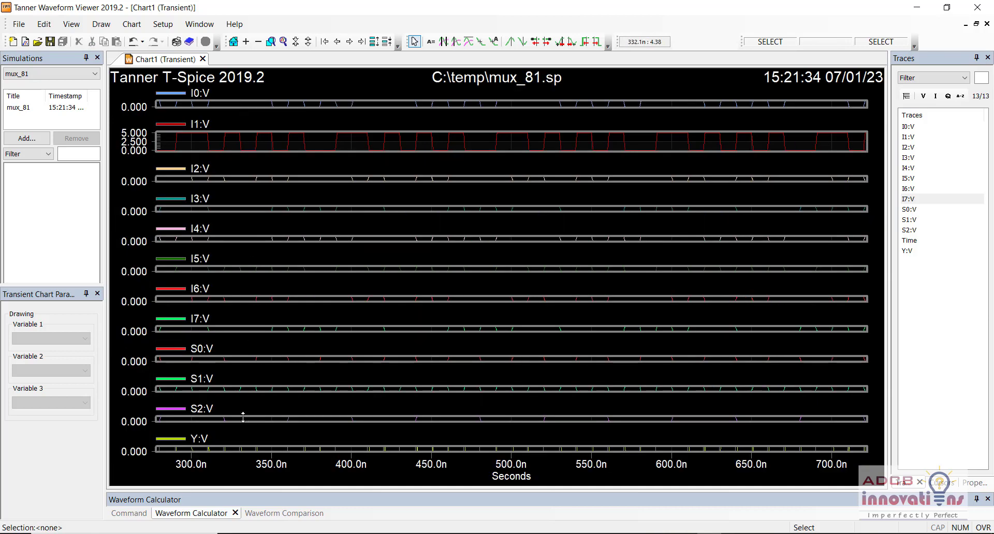
pyautogui.rightClick(235, 452)
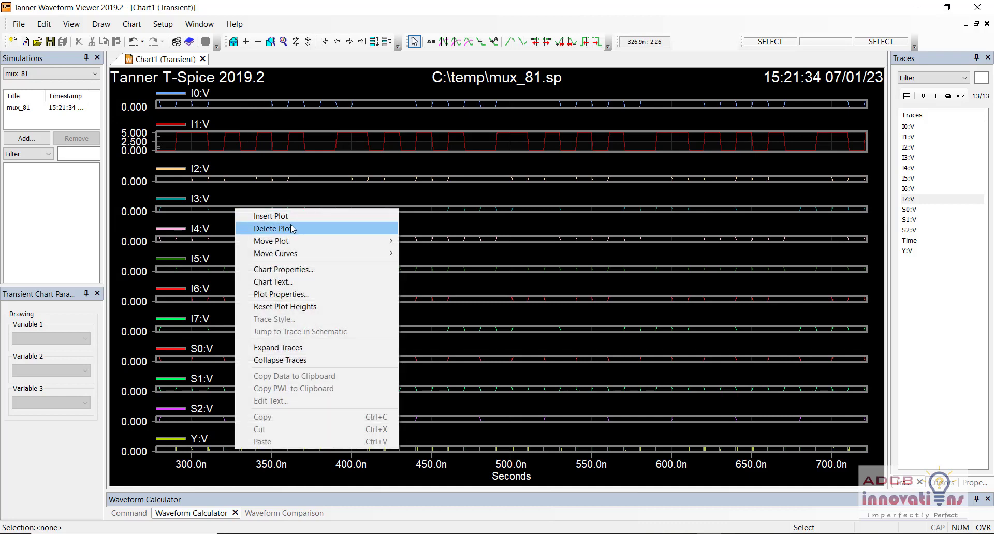
pyautogui.click(202, 210)
# Enlarge the I3:V plot and delete it from the transient chart.
pyautogui.moveTo(202, 210); pyautogui.dragTo(209, 177)
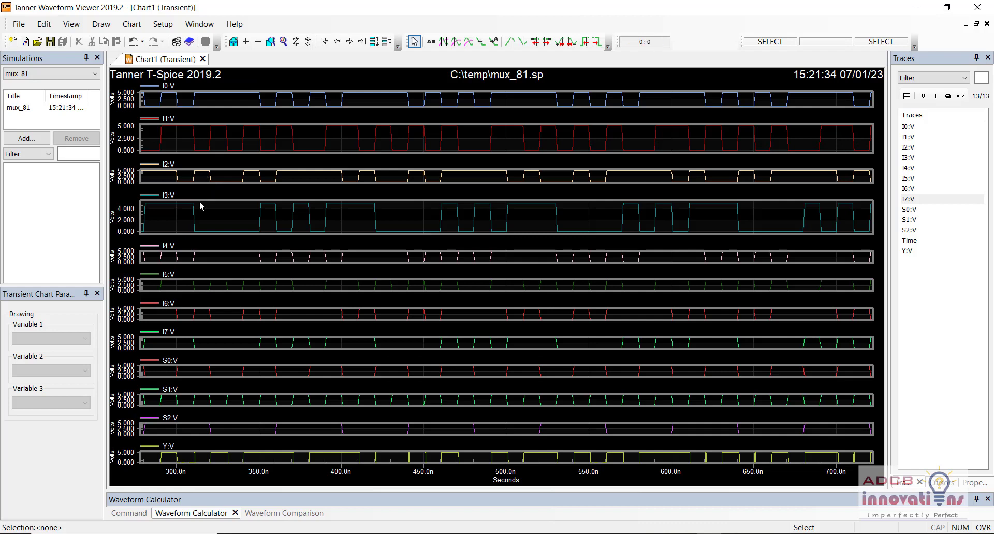
pyautogui.rightClick(198, 219)
pyautogui.moveTo(224, 251)
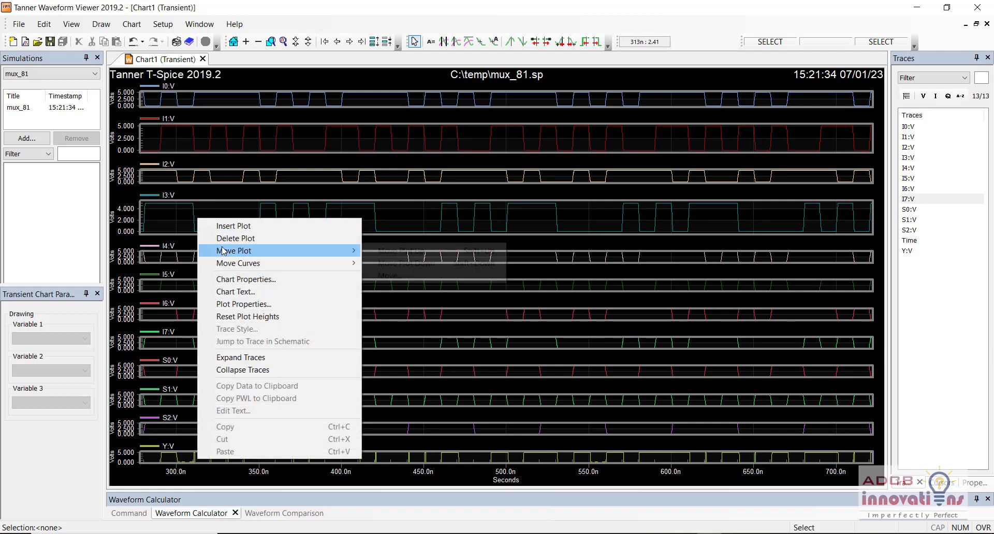
pyautogui.click(224, 238)
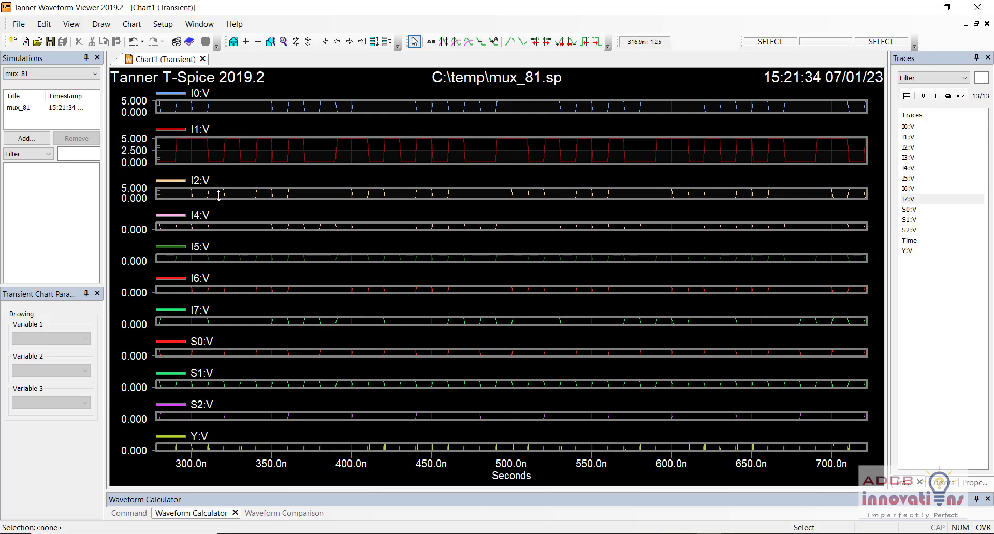
# Delete the I2:V, I4:V and I5:V plots from the transient chart.
pyautogui.rightClick(218, 195)
pyautogui.click(236, 213)
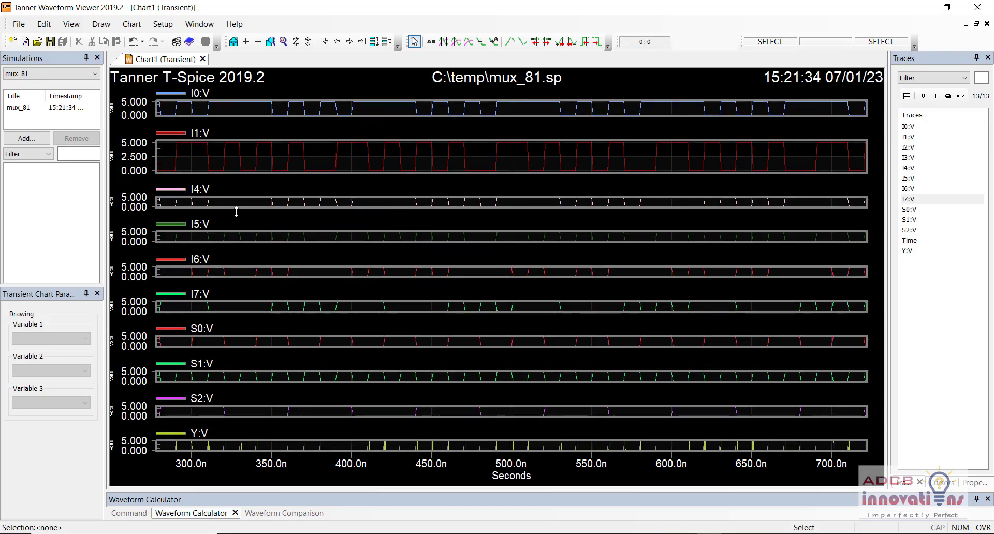
pyautogui.rightClick(226, 205)
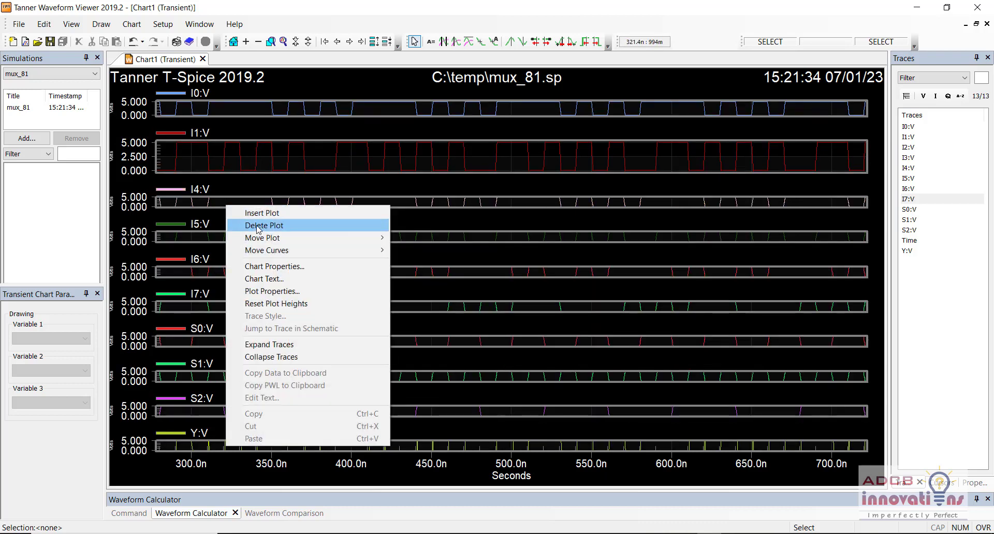
pyautogui.click(257, 227)
pyautogui.rightClick(219, 214)
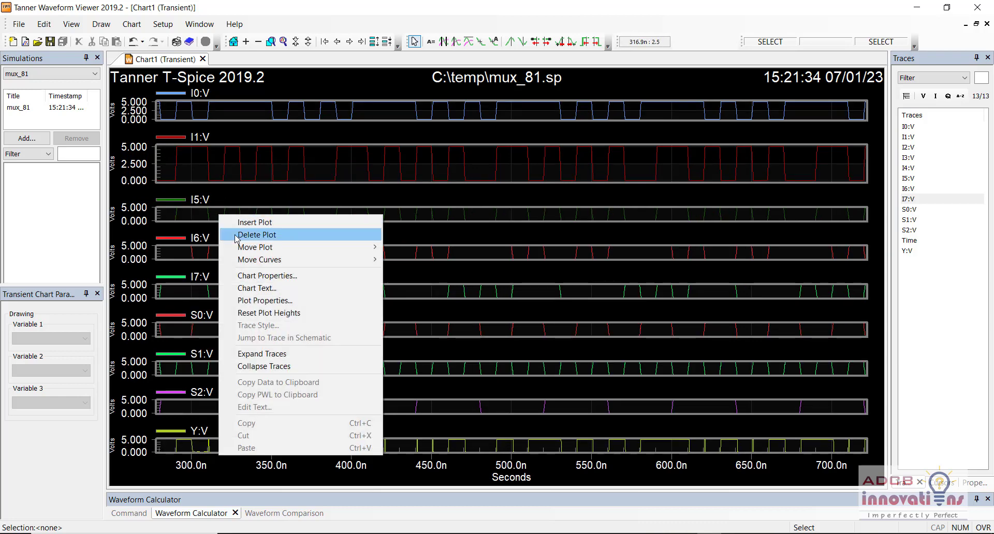
pyautogui.click(236, 236)
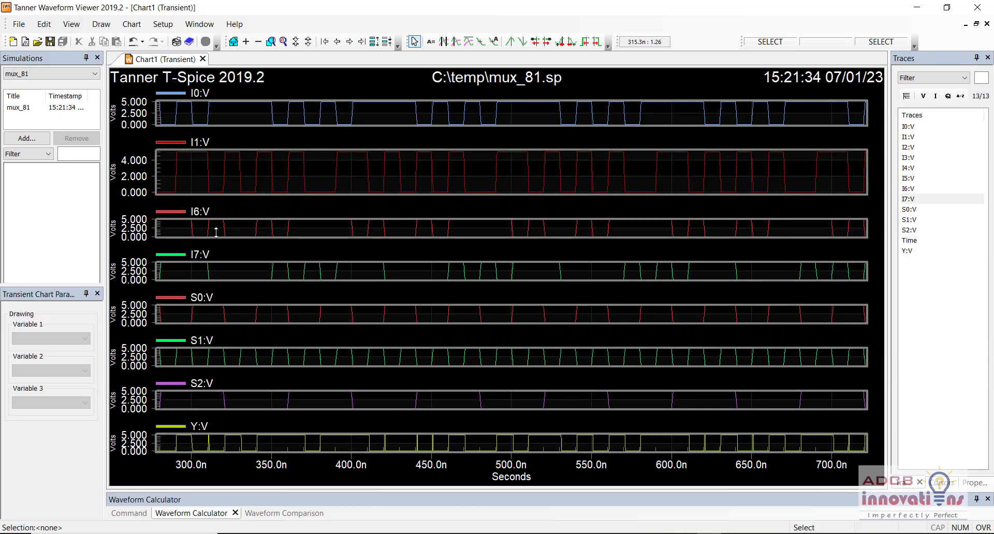
# Delete the I6:V plot from the transient chart and keep the I7:V plot.
pyautogui.moveTo(216, 232); pyautogui.dragTo(216, 232)
pyautogui.rightClick(216, 232)
pyautogui.click(211, 223)
pyautogui.rightClick(211, 223)
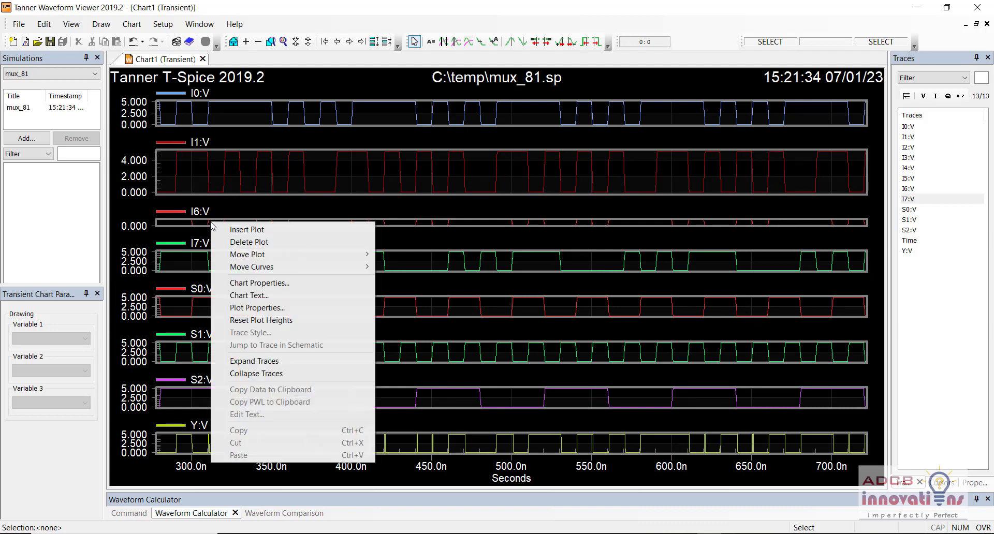
pyautogui.click(239, 241)
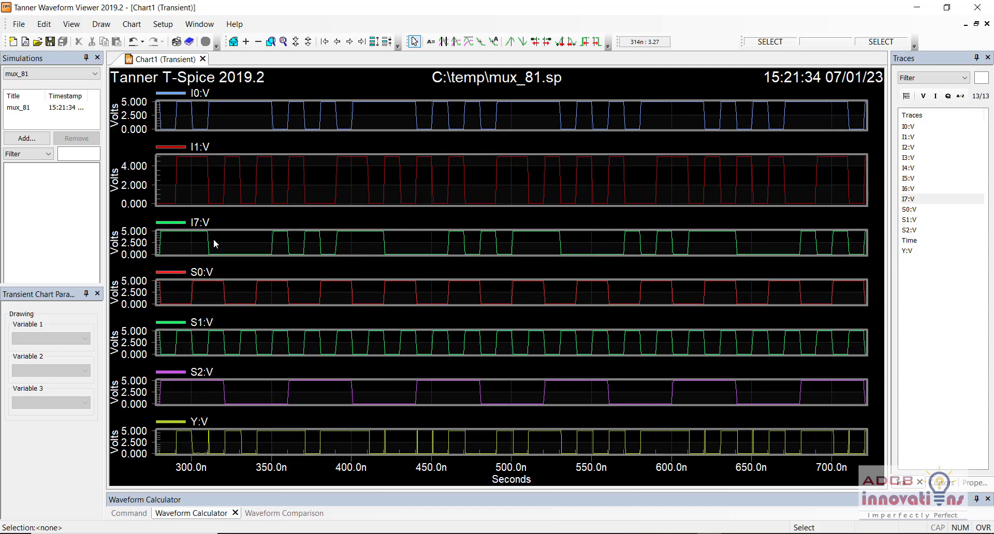
pyautogui.rightClick(214, 240)
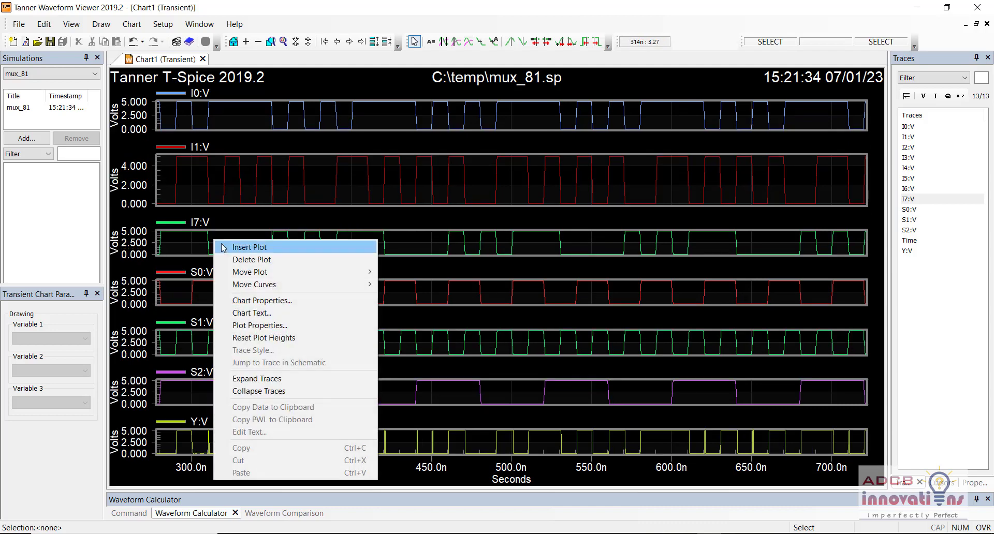
pyautogui.click(244, 228)
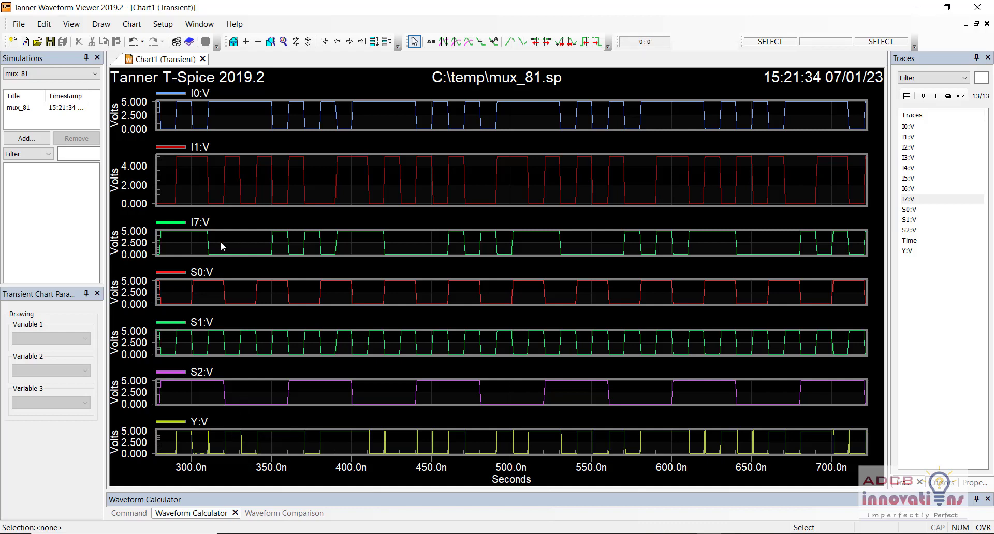
# Zoom in on the time axis around 500 ns and compare output Y with the select and data input waveforms.
pyautogui.click(246, 41)
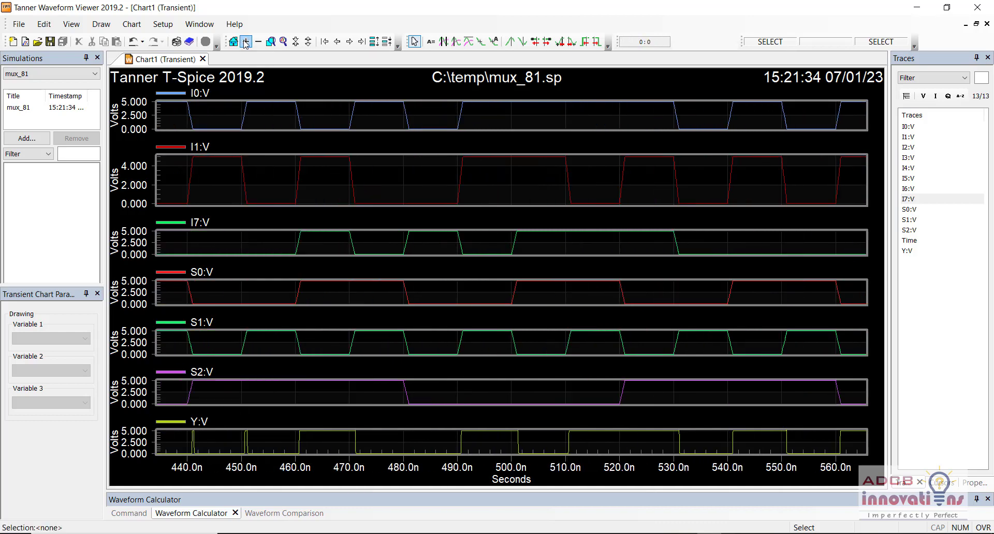
pyautogui.click(246, 41)
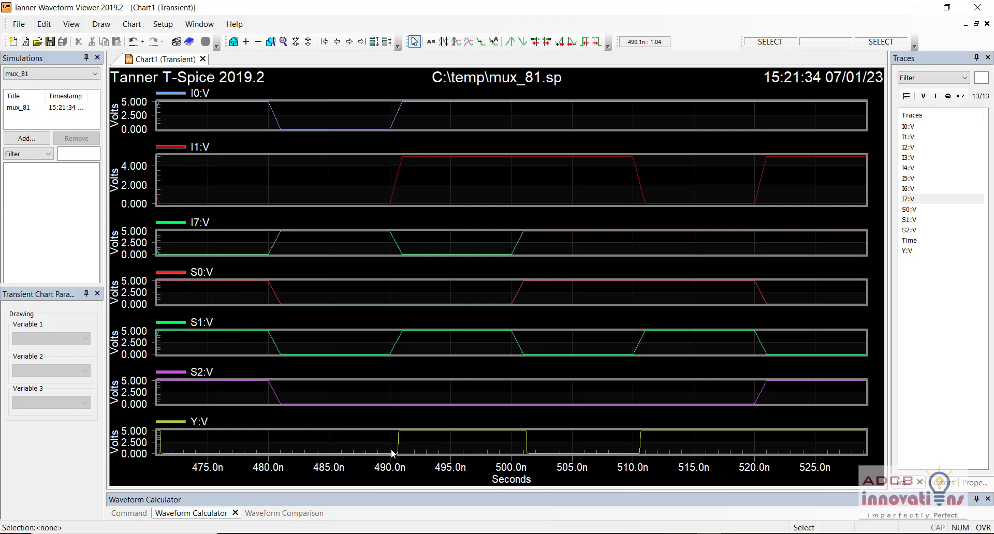
pyautogui.moveTo(392, 457)
# Close the waveform viewer and the simulation status window to return to the mux_81 schematic.
pyautogui.click(977, 7)
pyautogui.click(977, 7)
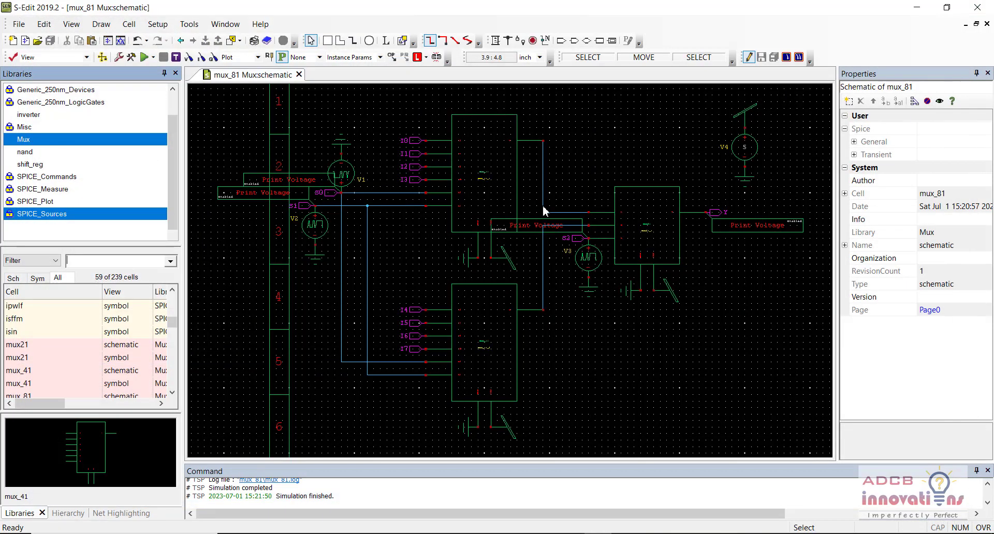
pyautogui.click(628, 389)
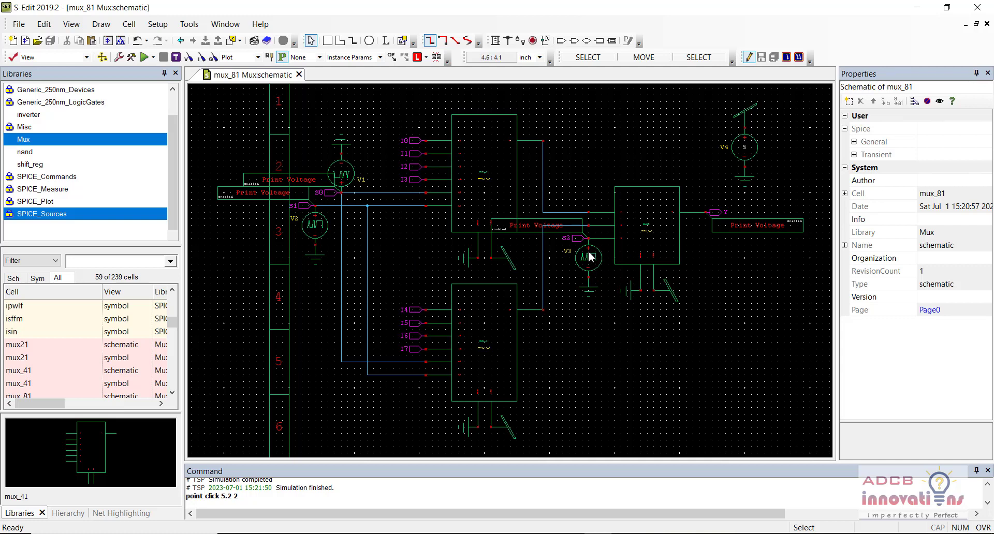
# Delete the two voltage print probes attached to the S0 and S1 nets.
pyautogui.click(290, 198)
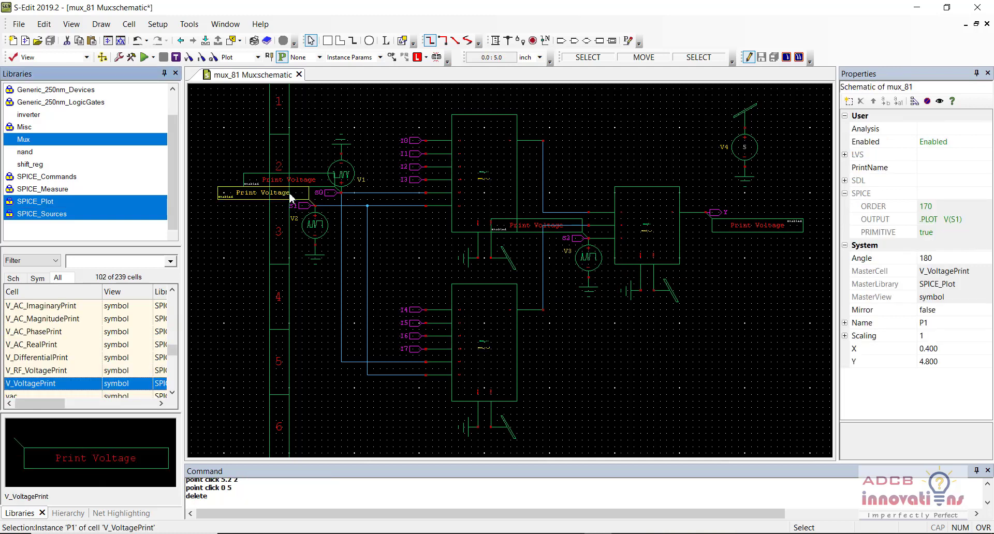
pyautogui.press('Delete')
pyautogui.click(303, 186)
pyautogui.press('Delete')
# Delete vbit sources V1 and V2 on the S0 and S1 nets together with their ground symbols.
pyautogui.click(336, 179)
pyautogui.press('Delete')
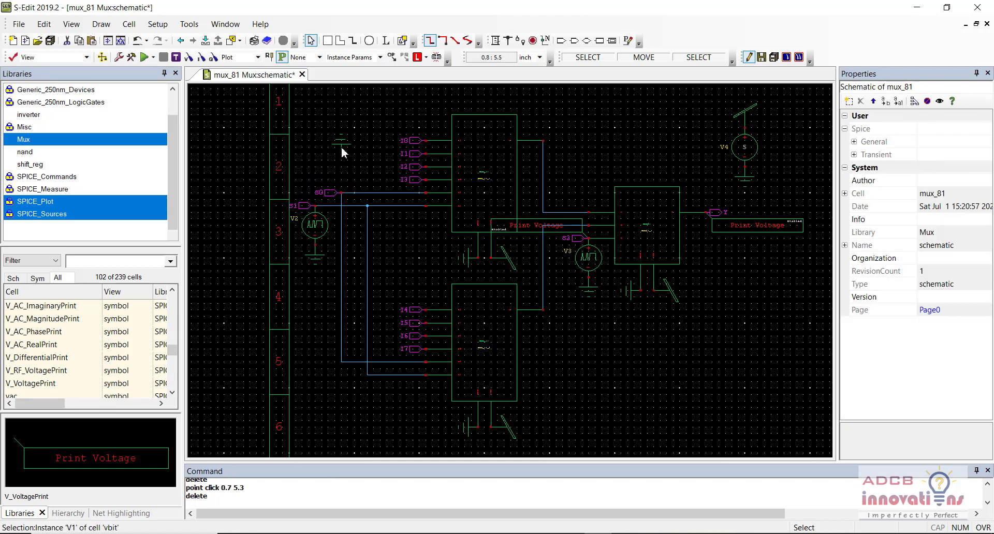
pyautogui.click(341, 140)
pyautogui.press('Delete')
pyautogui.click(315, 227)
pyautogui.press('Delete')
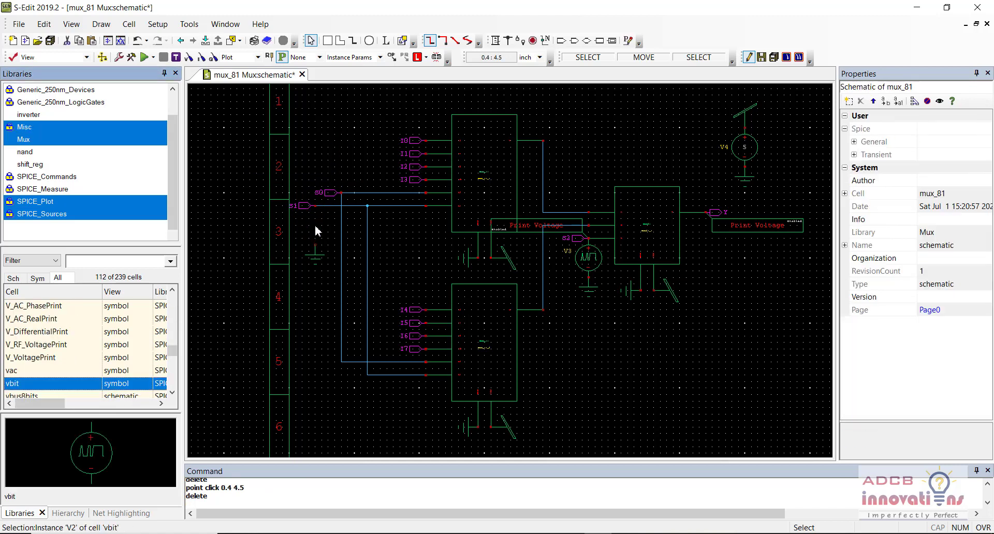
pyautogui.click(322, 253)
pyautogui.press('Delete')
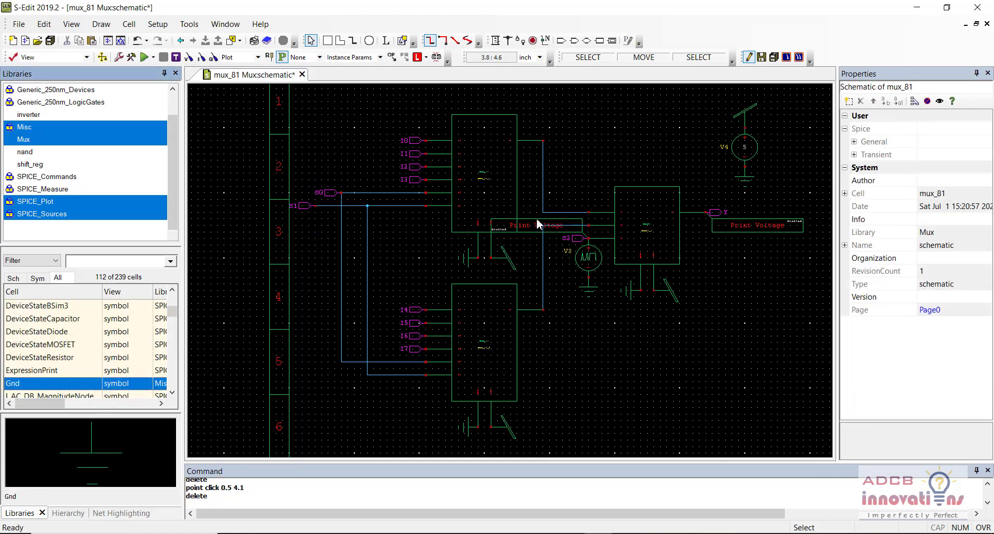
# Delete the voltage print probe on the S2 net and vbit source V3 together with its ground symbol.
pyautogui.click(537, 226)
pyautogui.press('Delete')
pyautogui.click(595, 261)
pyautogui.press('Delete')
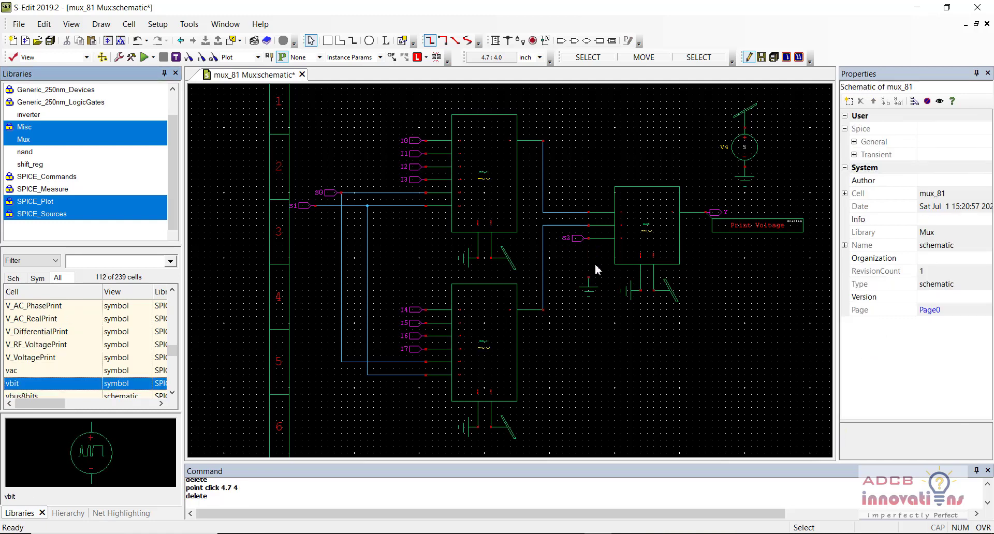
pyautogui.click(589, 289)
pyautogui.press('Delete')
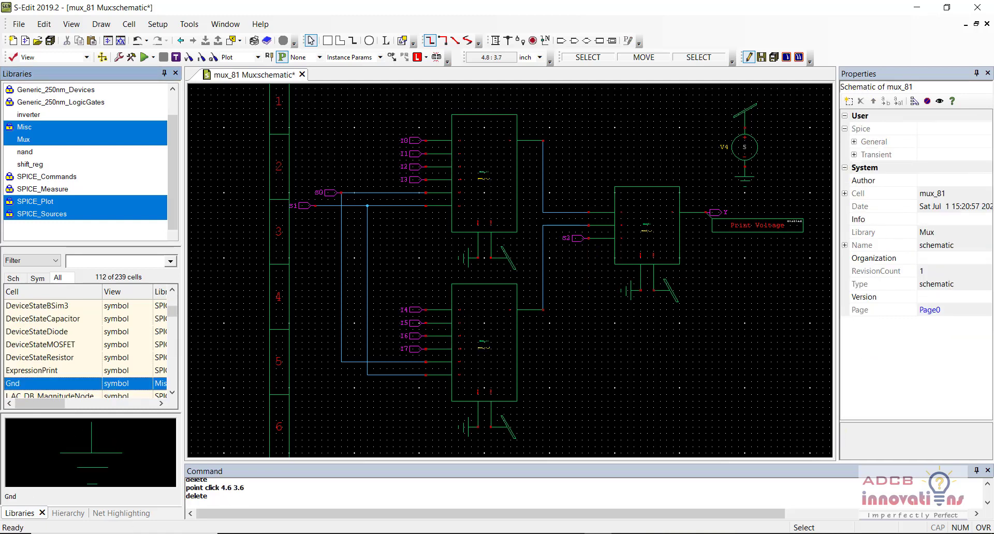
# Delete the voltage print probe on output Y and supply source V4 with its Vdd and ground symbols, and save the design.
pyautogui.click(751, 226)
pyautogui.press('Delete')
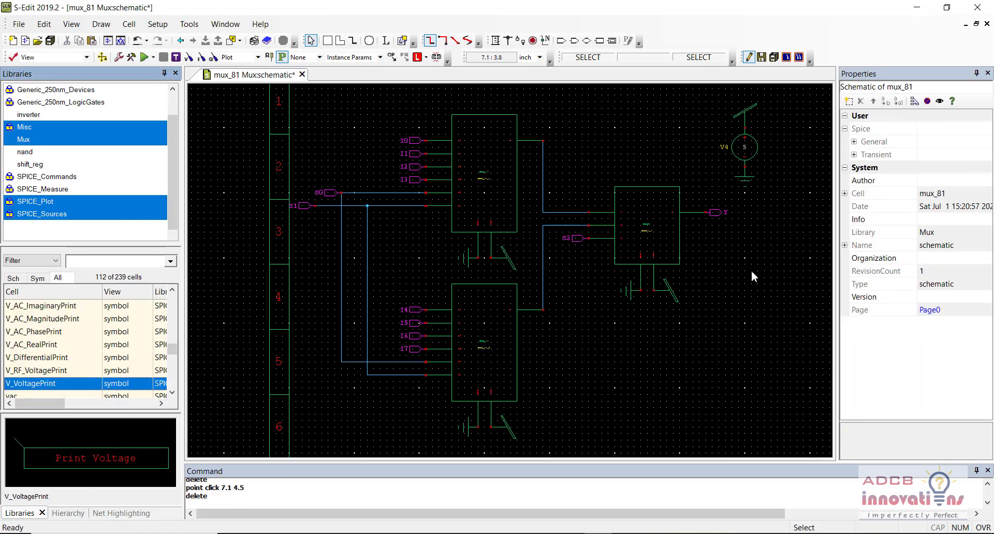
pyautogui.moveTo(784, 101); pyautogui.dragTo(725, 192)
pyautogui.press('Delete')
pyautogui.hotkey('ctrl', 's')
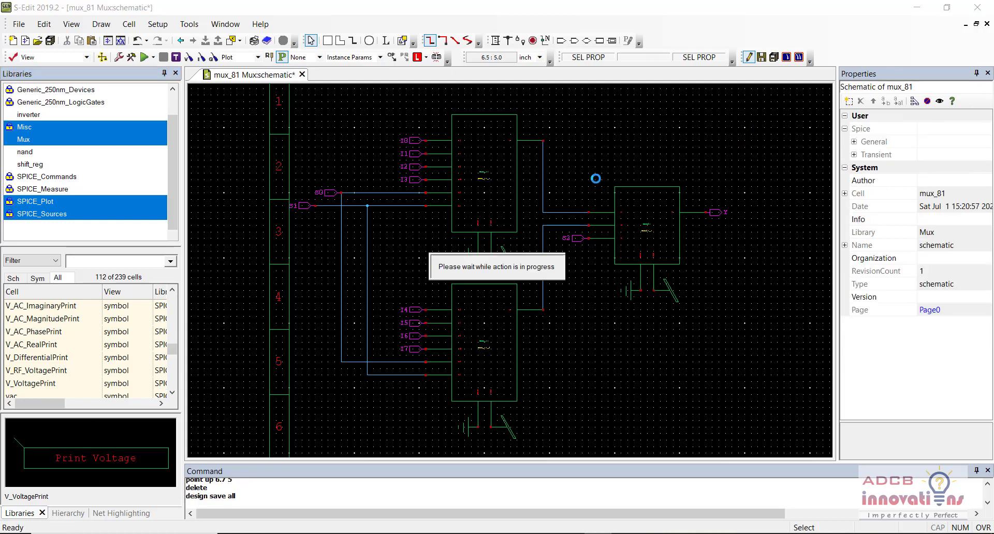
# Generate a symbol view for cell mux_81 of the Mux library from its schematic, using the default port placement and replace mode.
pyautogui.click(134, 27)
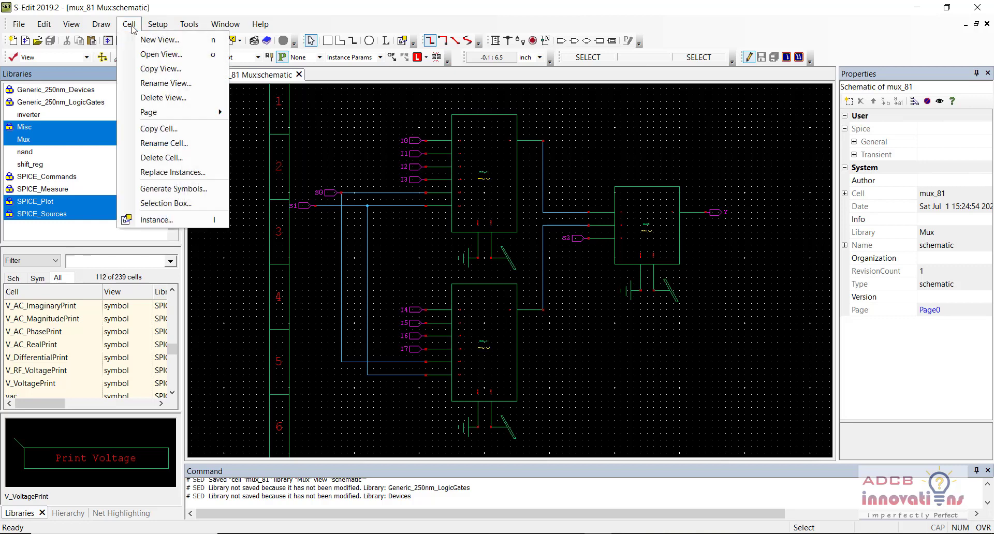
pyautogui.click(184, 188)
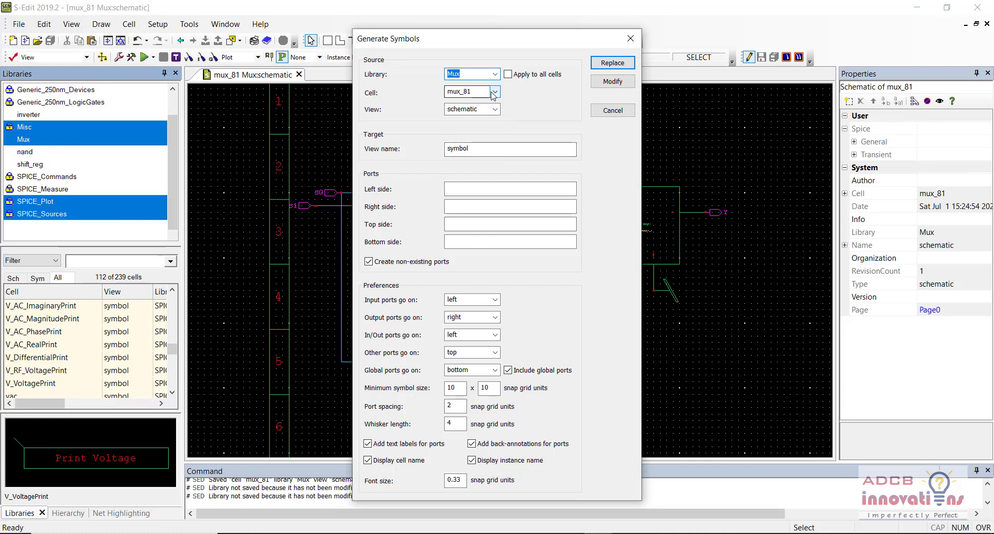
pyautogui.click(495, 92)
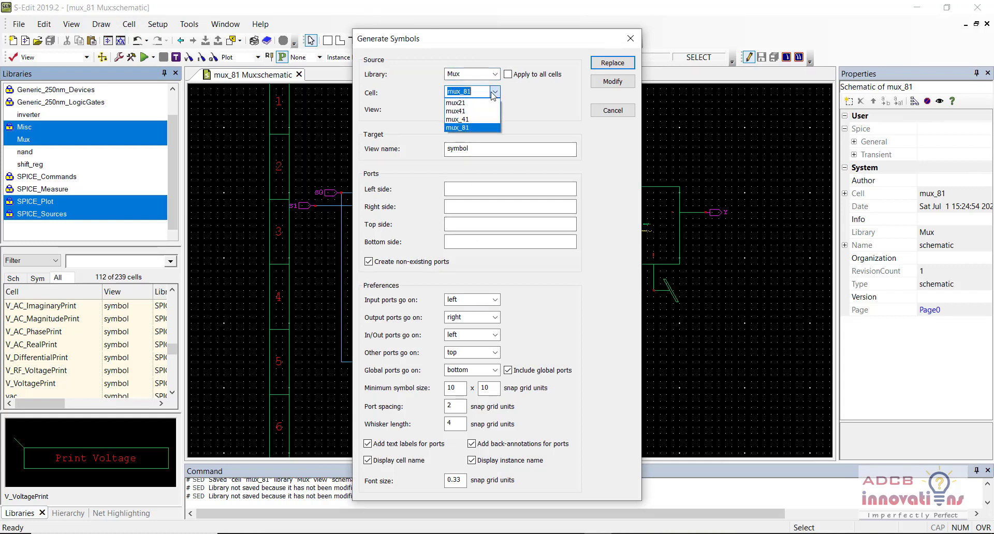
pyautogui.click(493, 93)
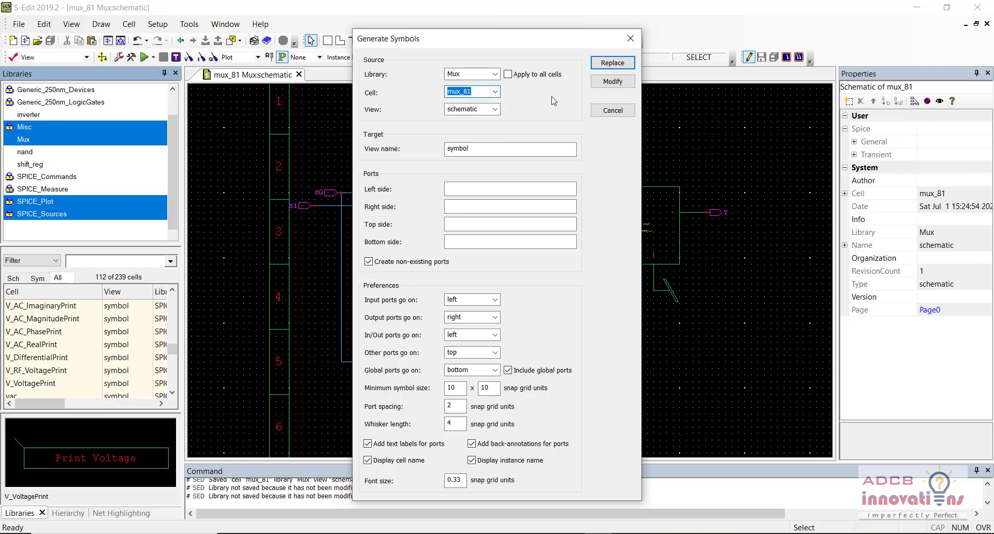
pyautogui.click(610, 63)
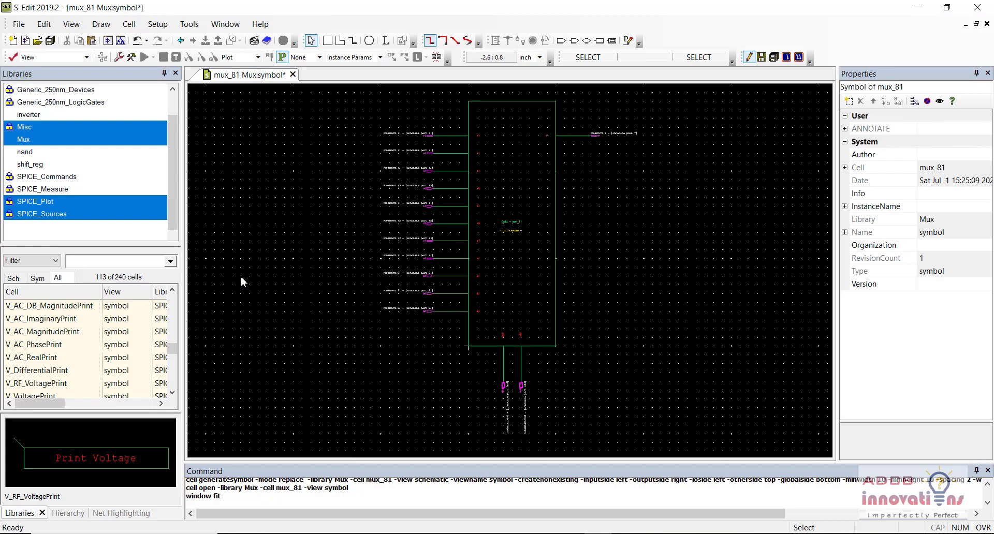
# Save the design with the mux_81 symbol and list only the cells of the Mux library.
pyautogui.hotkey('ctrl', 's')
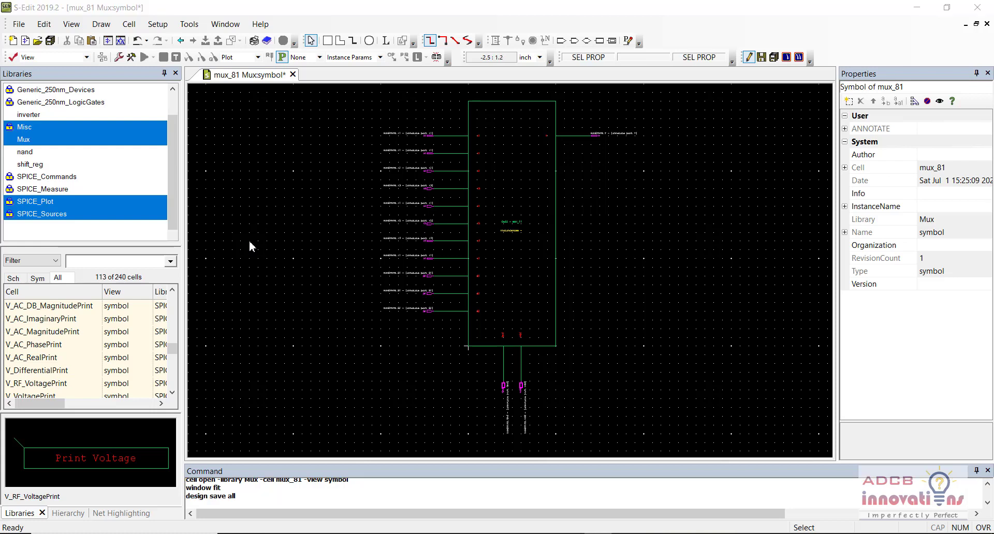
pyautogui.click(108, 140)
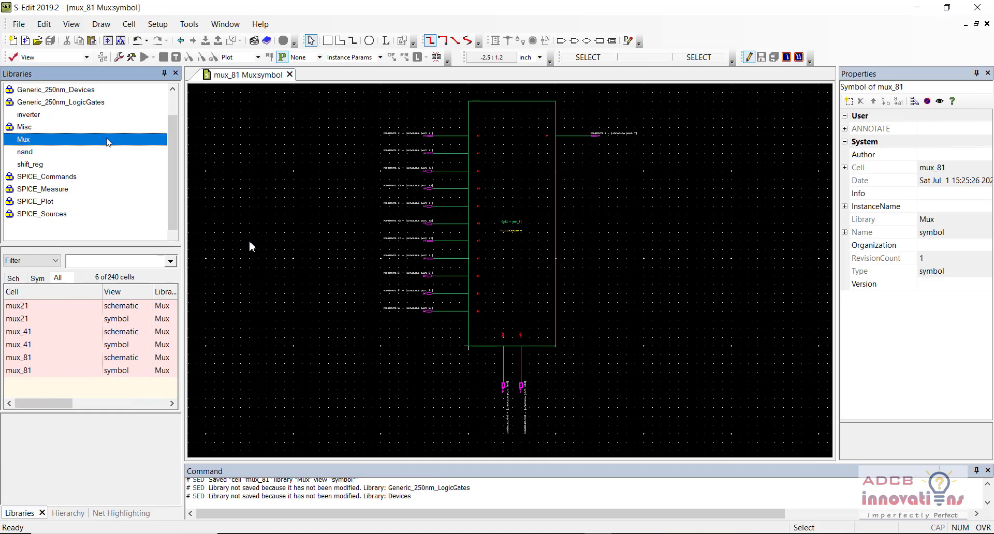